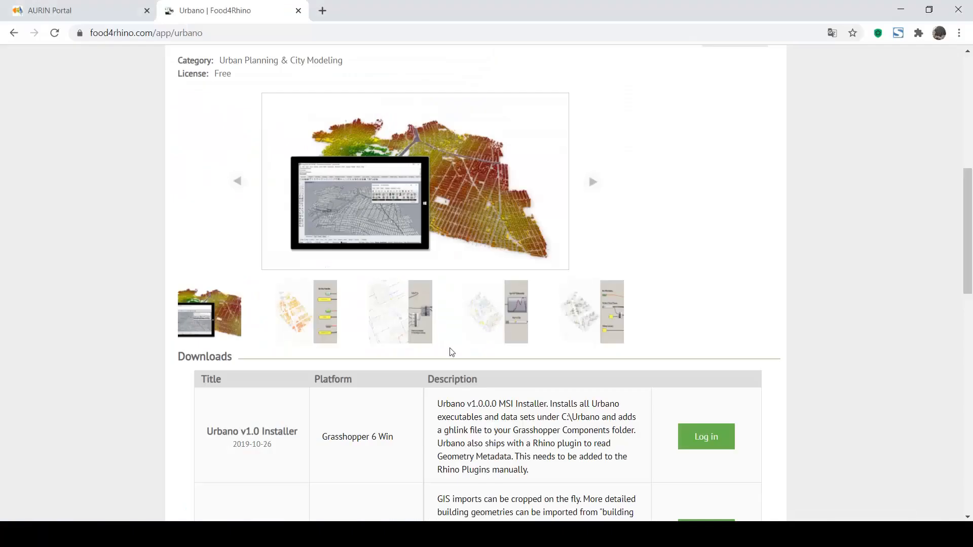
Review the Urbano page on Food4Rhino, covering the plugin description, preview images and the v1.0 and v1.1 installer downloads
scroll(969, 163, up, 10)
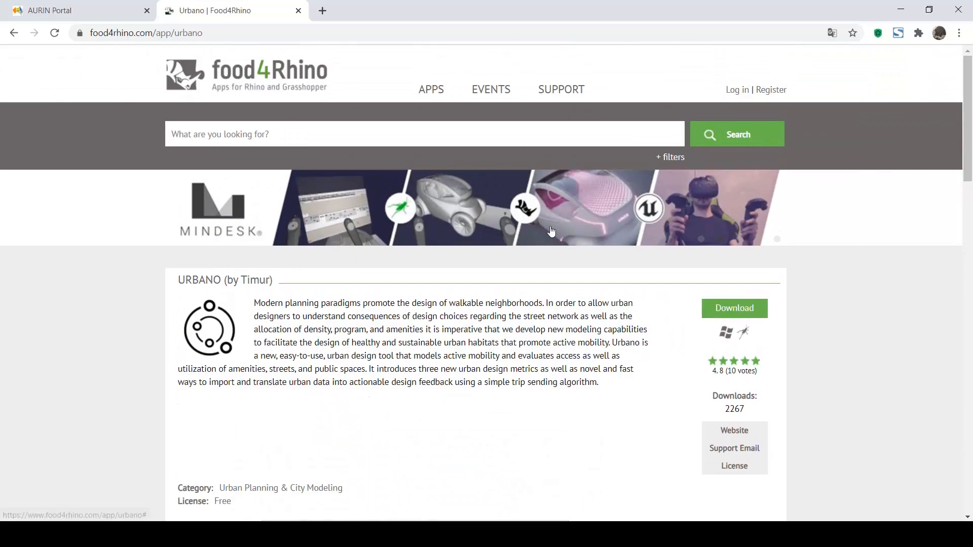
scroll(969, 152, down, 10)
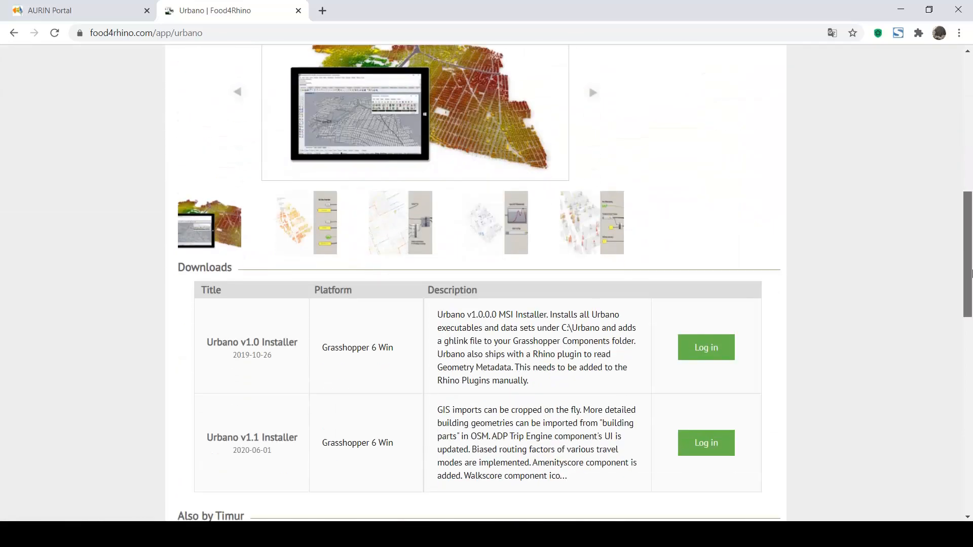
scroll(970, 149, up, 9)
drag(971, 148, 970, 294)
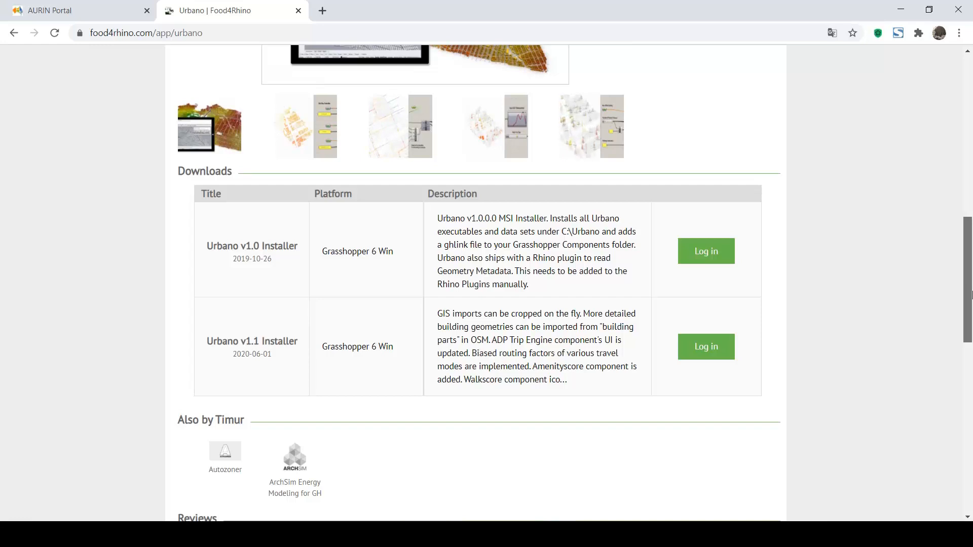
mouse_move(971, 295)
mouse_down()
mouse_move(971, 179)
mouse_move(970, 300)
mouse_up()
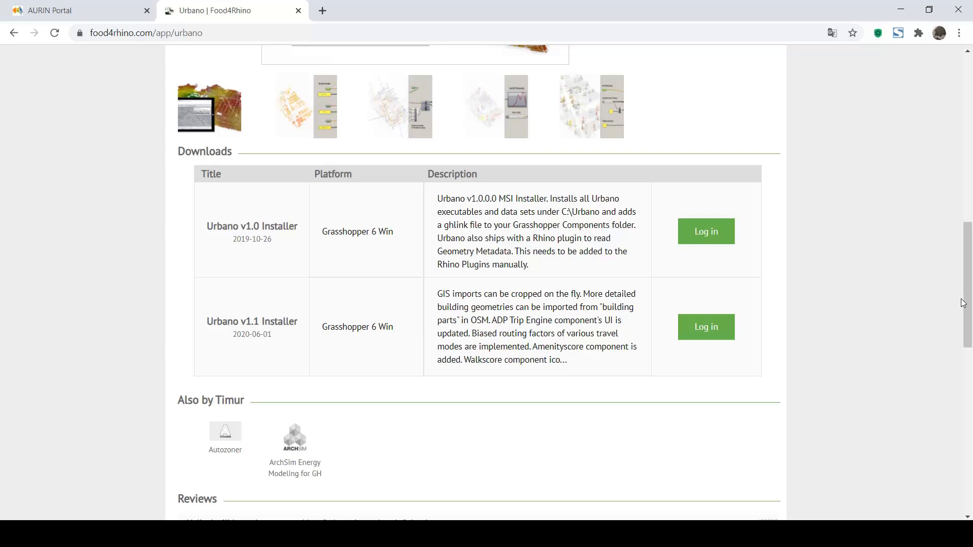
drag(968, 313, 968, 256)
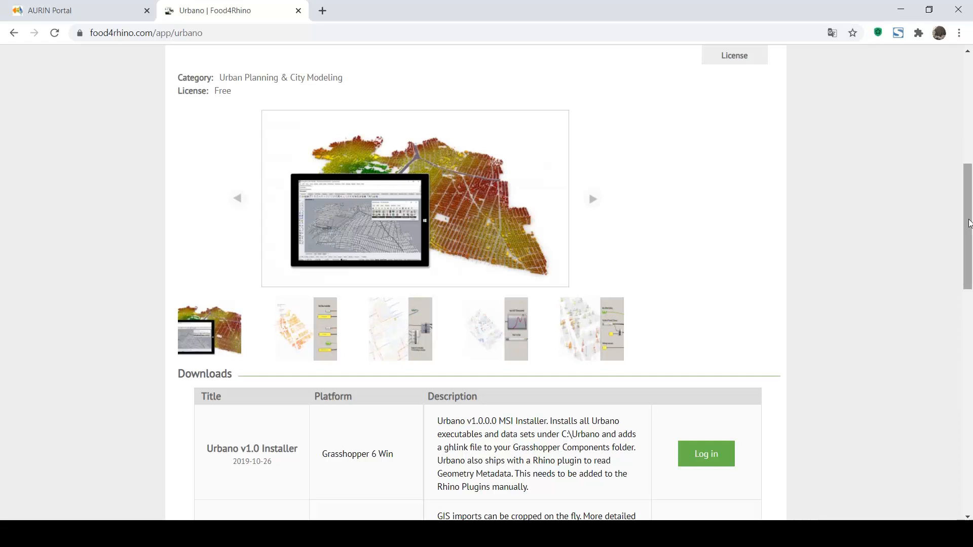
drag(969, 223, 969, 235)
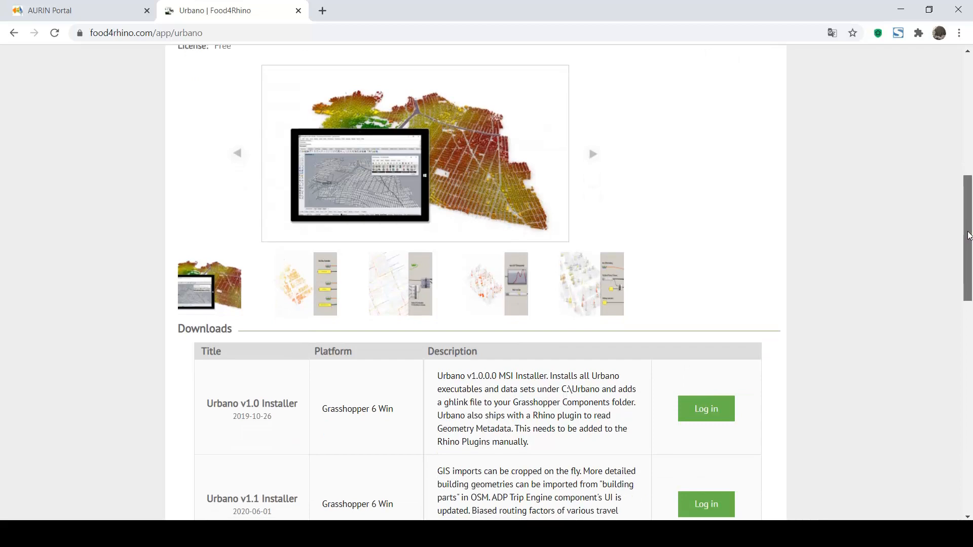
drag(970, 236, 966, 188)
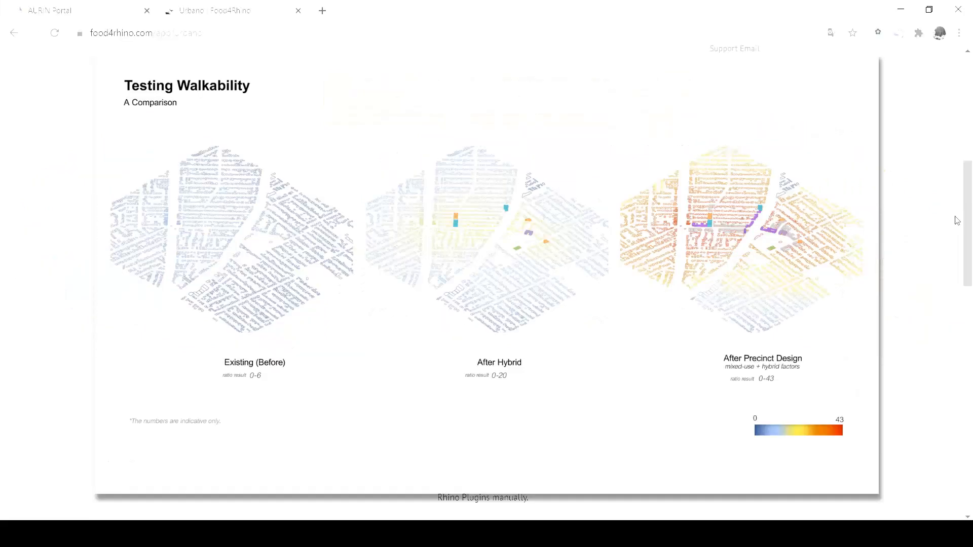
scroll(588, 102, down, 2)
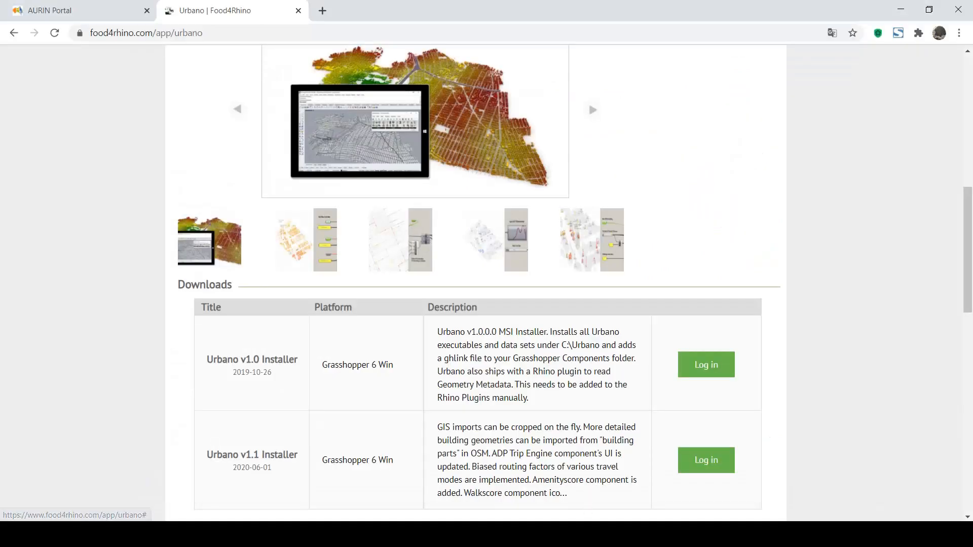
Switch to Rhino with Grasshopper and examine the Parkdale building model and the overall layout of the definition
mouse_move(582, 535)
click(529, 485)
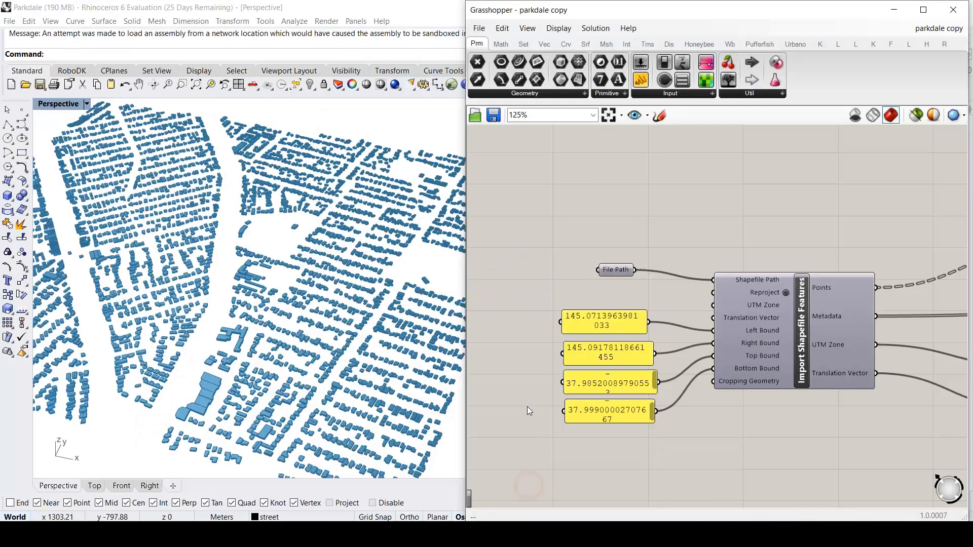
scroll(536, 205, down, 5)
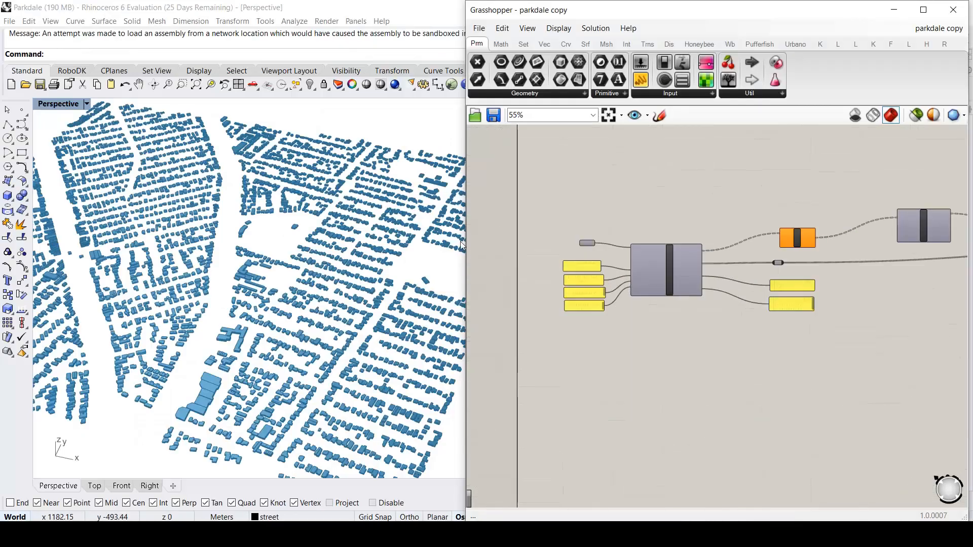
scroll(722, 303, down, 1)
scroll(402, 404, up, 3)
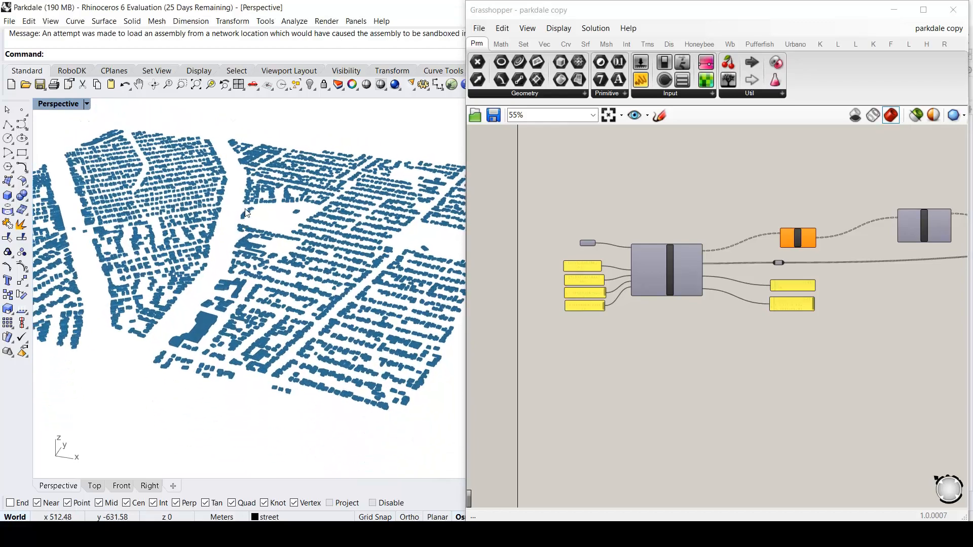
scroll(385, 177, up, 2)
scroll(391, 235, down, 2)
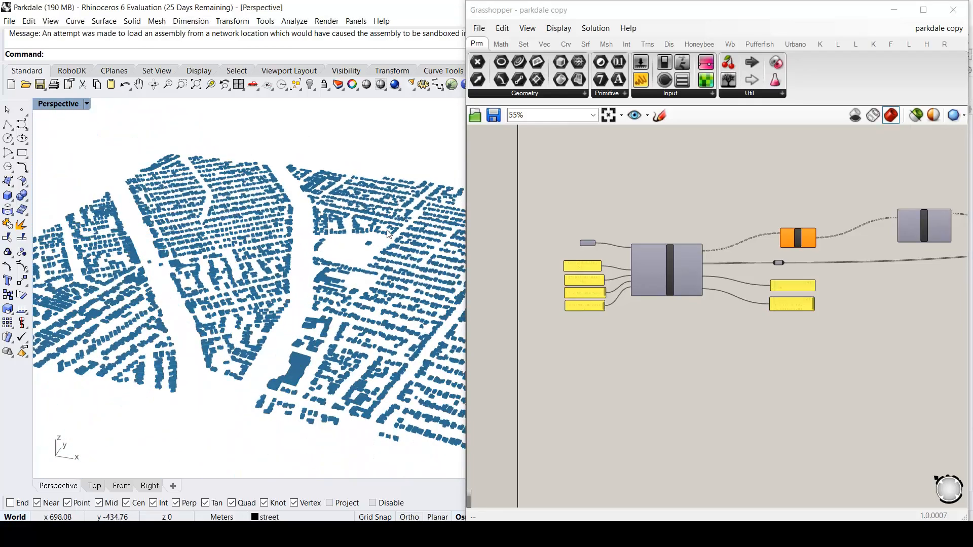
scroll(391, 236, down, 2)
right_drag(368, 271, 390, 349)
scroll(390, 349, down, 2)
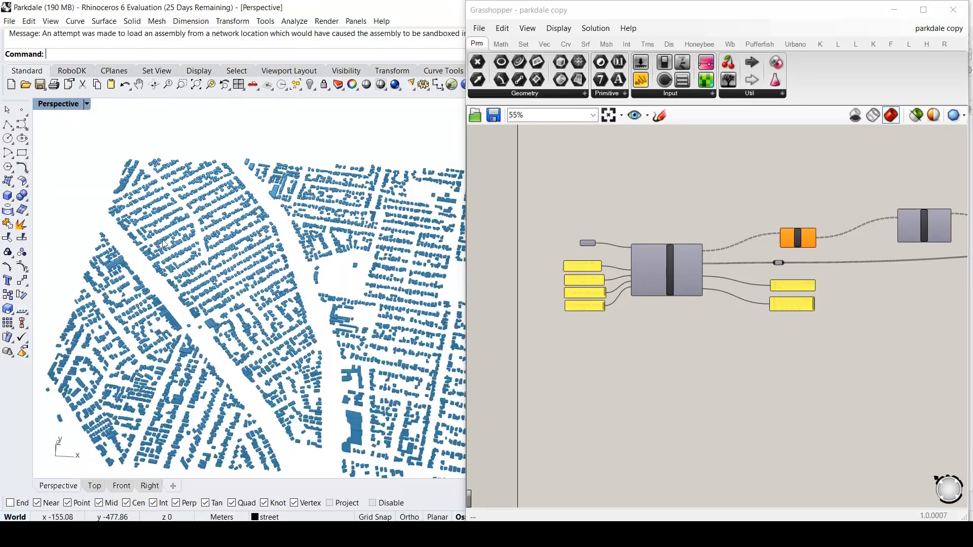
scroll(166, 234, down, 2)
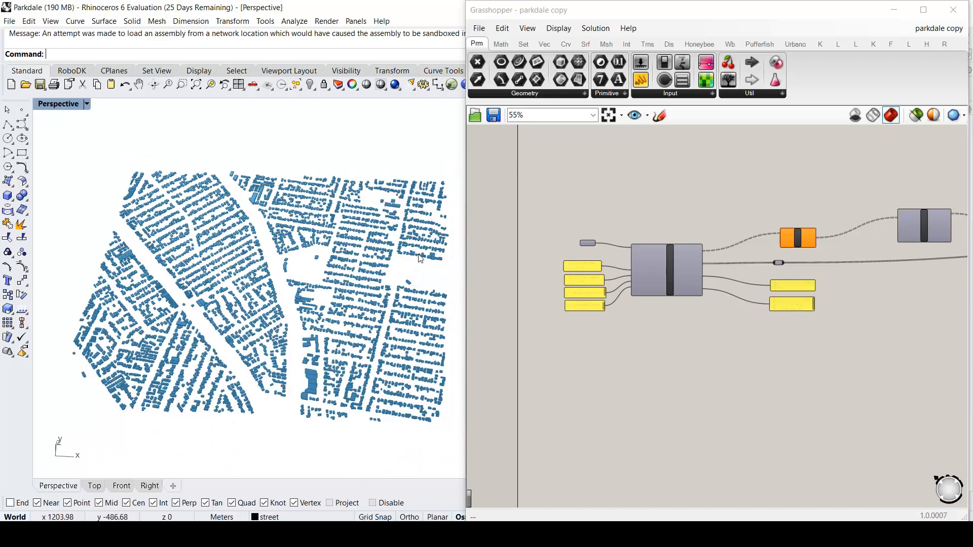
scroll(431, 274, up, 2)
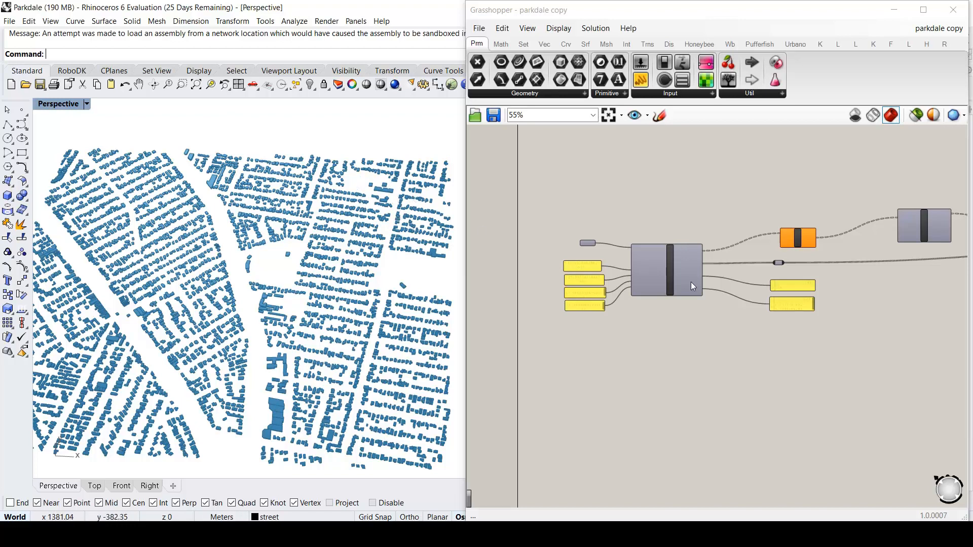
Inspect the Parkdale buildings at closer range and the Import Shapefile Features and PolyLine components in the Grasshopper definition
scroll(706, 211, up, 1)
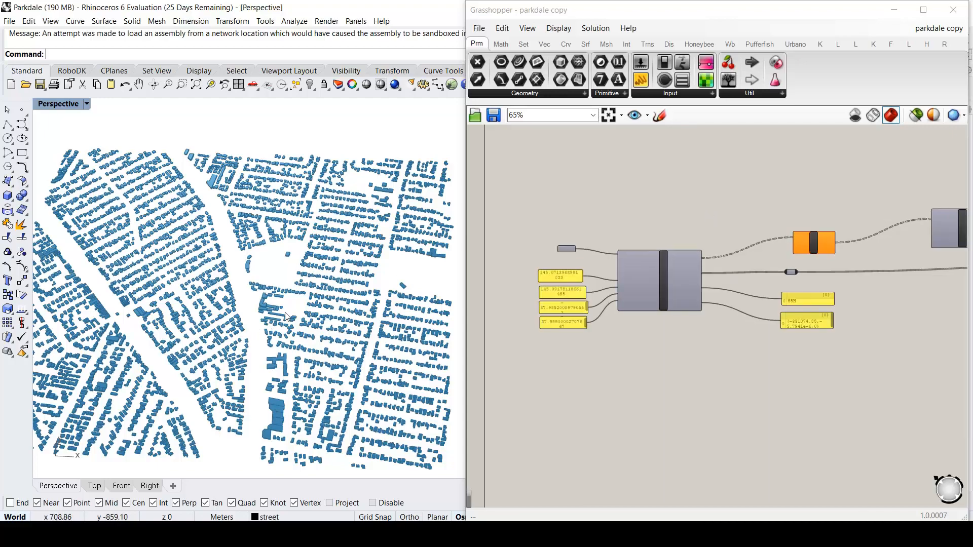
scroll(357, 287, up, 6)
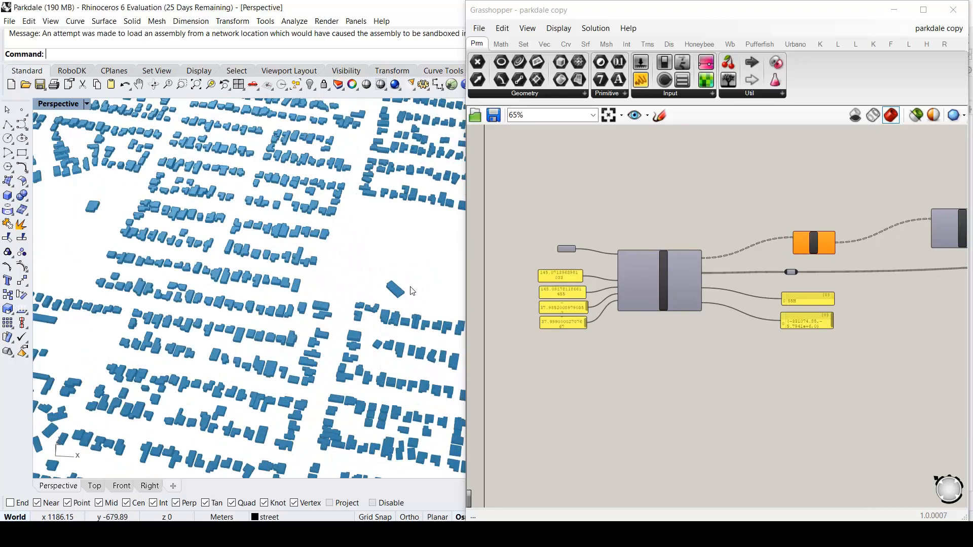
scroll(421, 302, down, 3)
right_drag(420, 301, 437, 262)
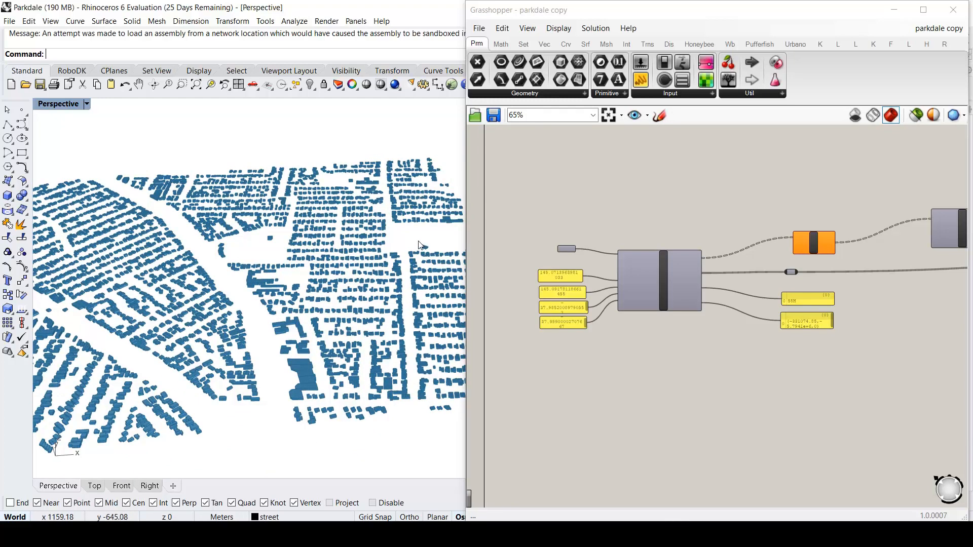
right_drag(437, 304, 404, 169)
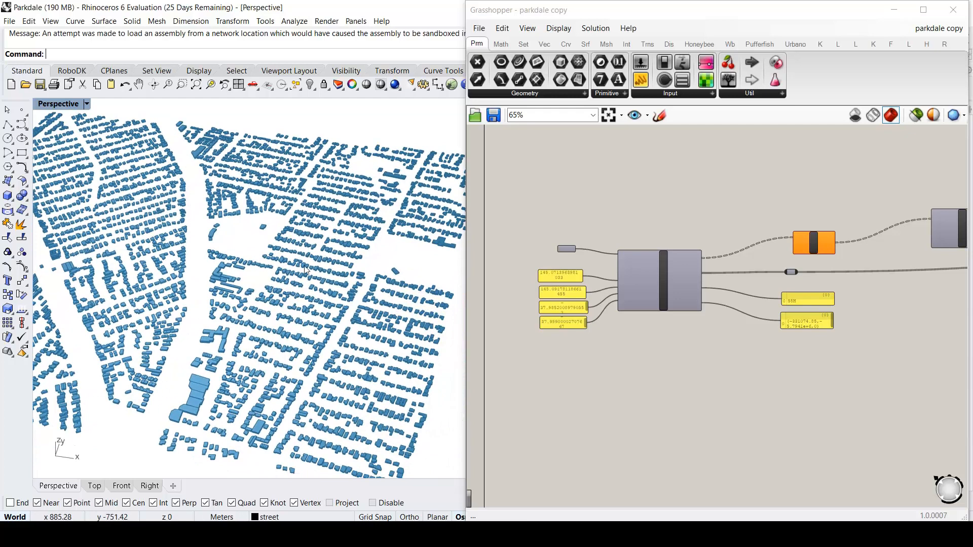
scroll(425, 217, down, 5)
scroll(828, 249, up, 2)
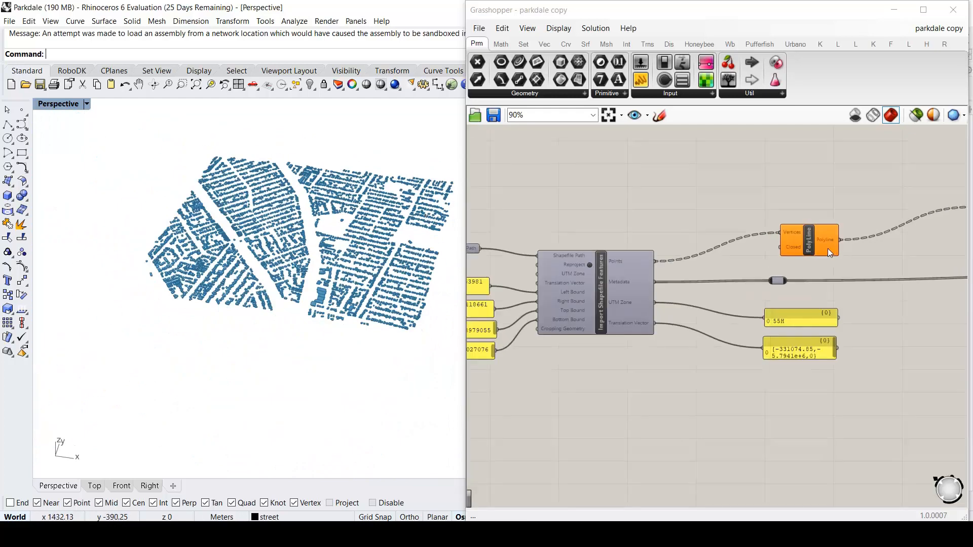
mouse_move(829, 250)
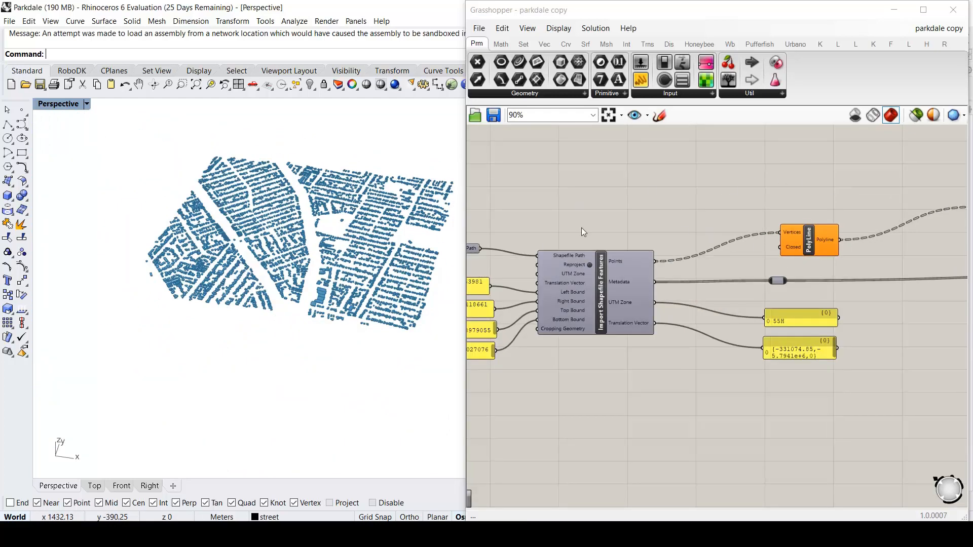
scroll(416, 177, up, 3)
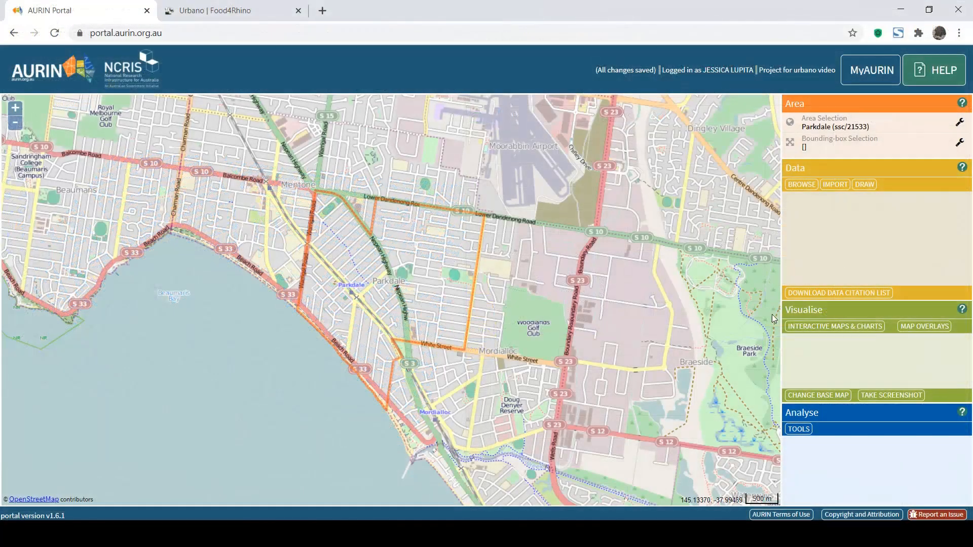
In the AURIN Portal, set the bounding-box selection to the current map view around Parkdale
drag(628, 370, 680, 358)
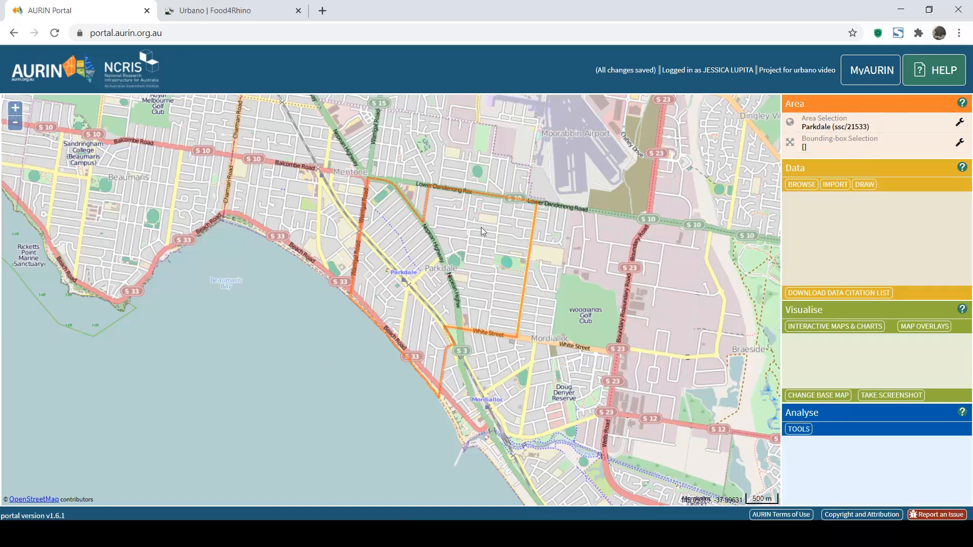
scroll(424, 261, up, 1)
drag(499, 232, 501, 250)
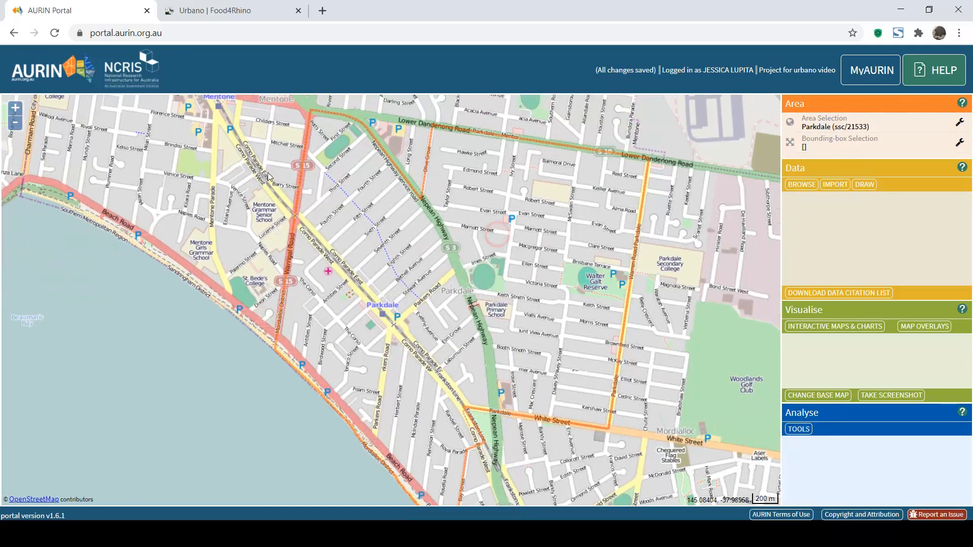
click(961, 144)
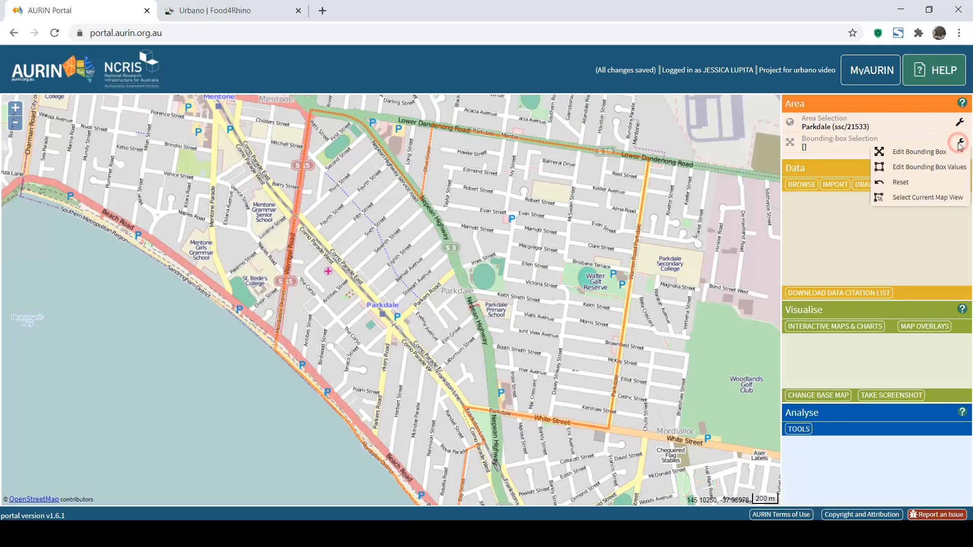
click(904, 201)
scroll(515, 278, down, 1)
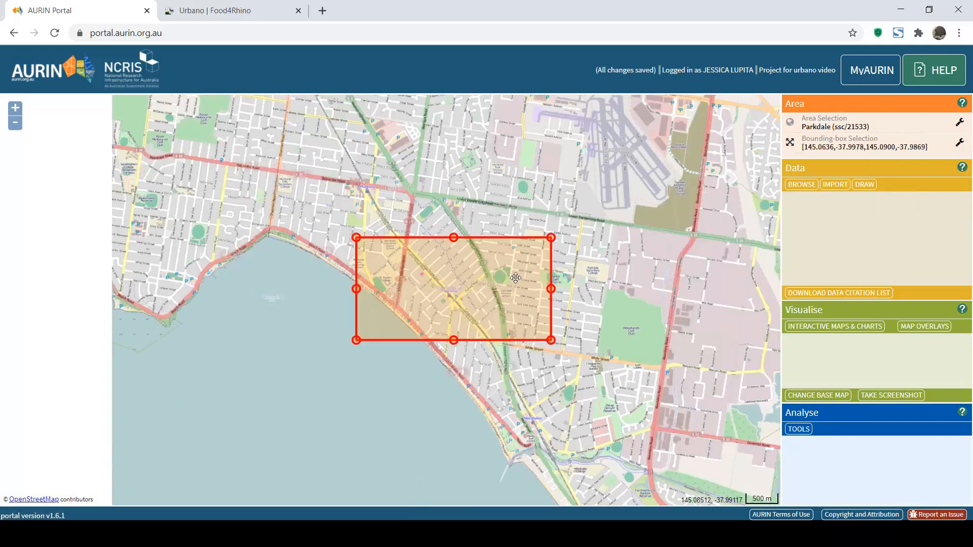
Move and enlarge the bounding box to enclose the Parkdale suburb, at about [145.0675,-38.0033,145.0951,-37.9812]
drag(516, 278, 511, 236)
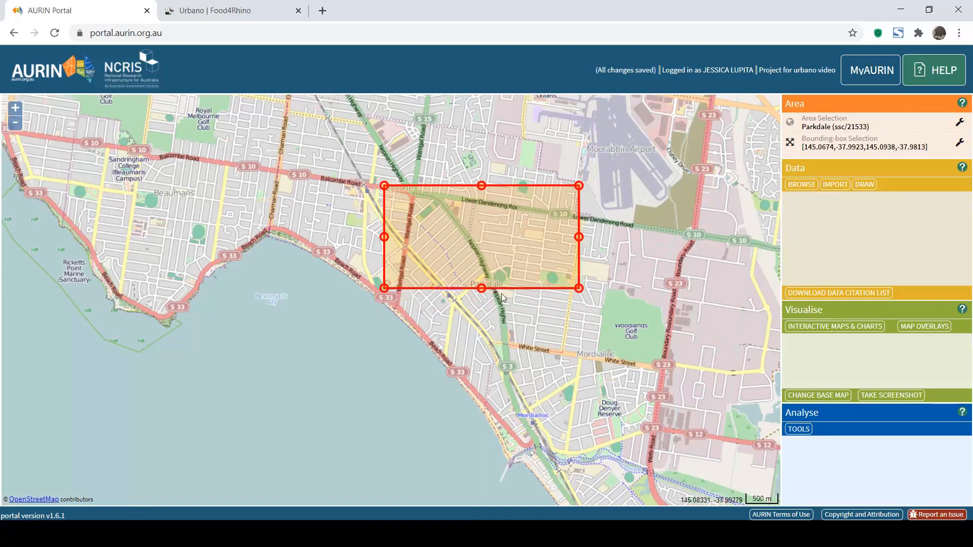
drag(482, 289, 482, 378)
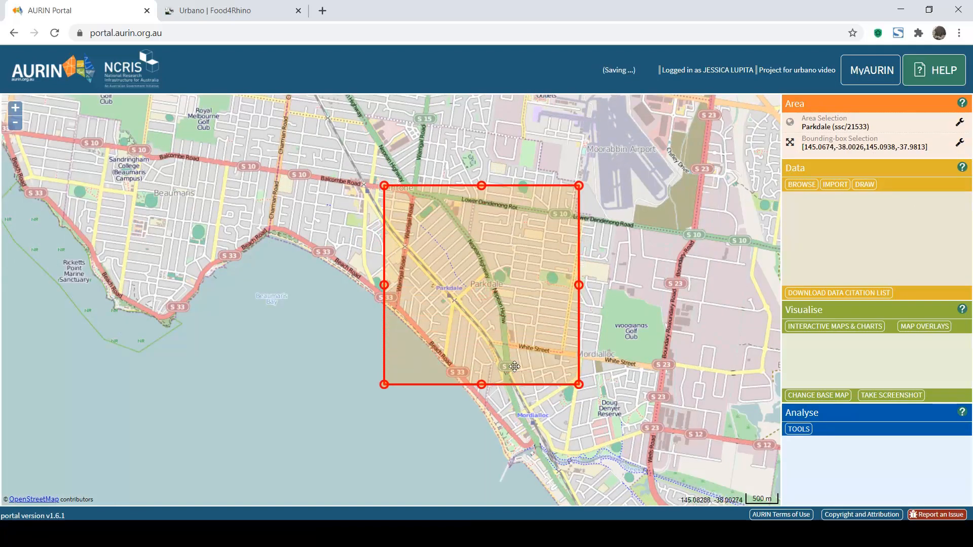
drag(566, 269, 528, 310)
drag(579, 379, 592, 391)
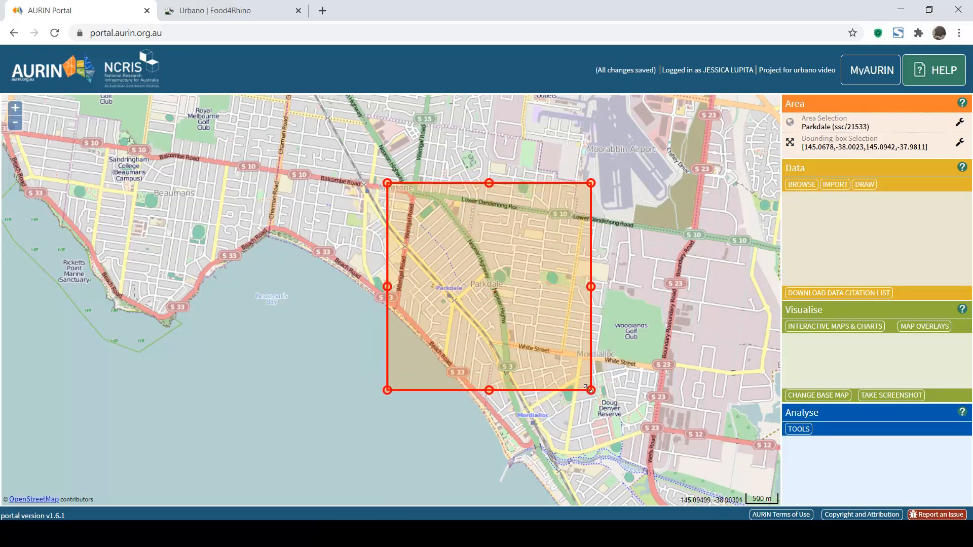
drag(557, 350, 554, 351)
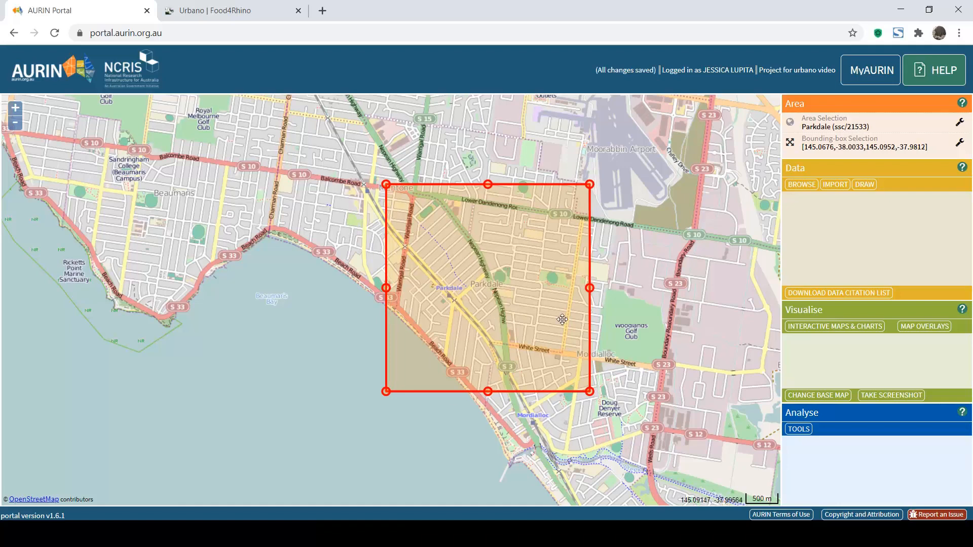
scroll(556, 307, up, 1)
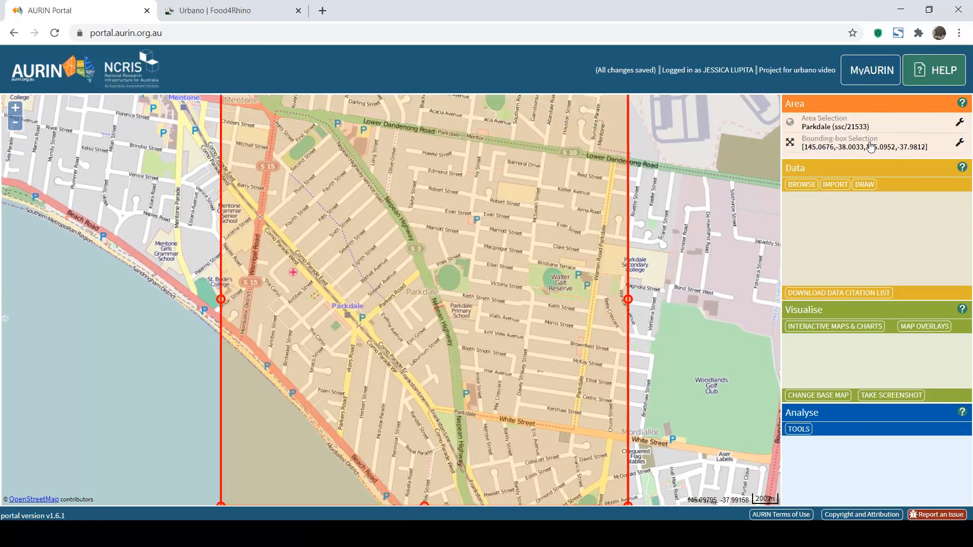
scroll(537, 291, down, 1)
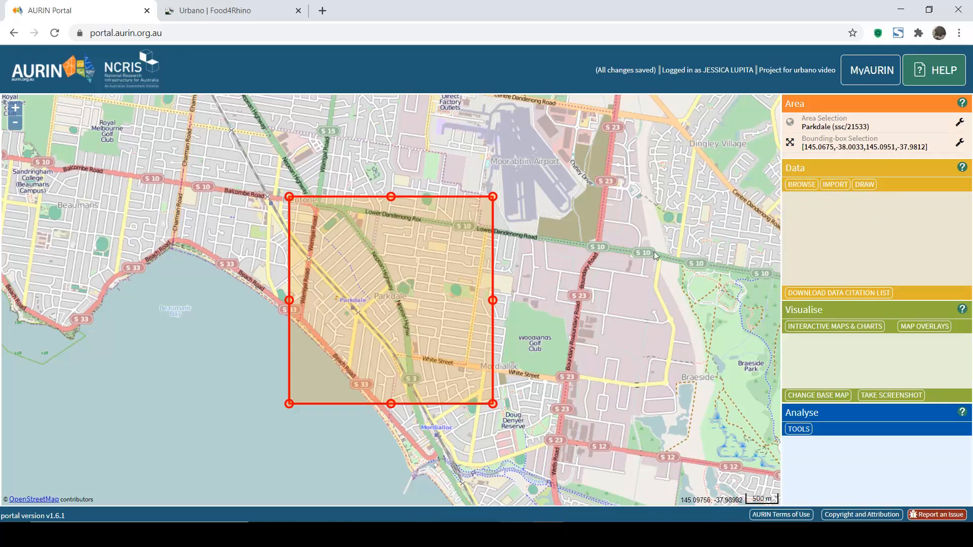
Browse the available datasets for the bounding-box study area and search them with the keywords "flood map"
click(806, 185)
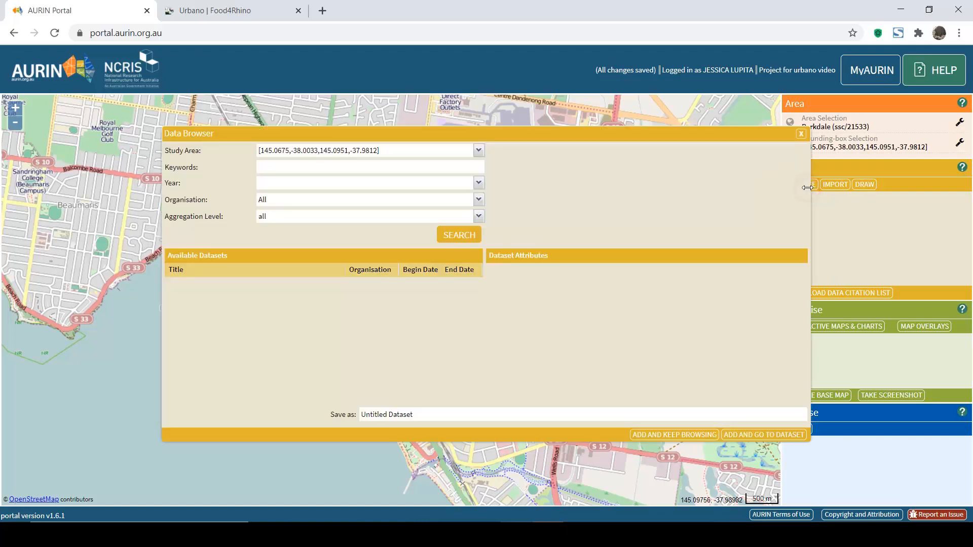
click(345, 169)
text(d)
text(lood)
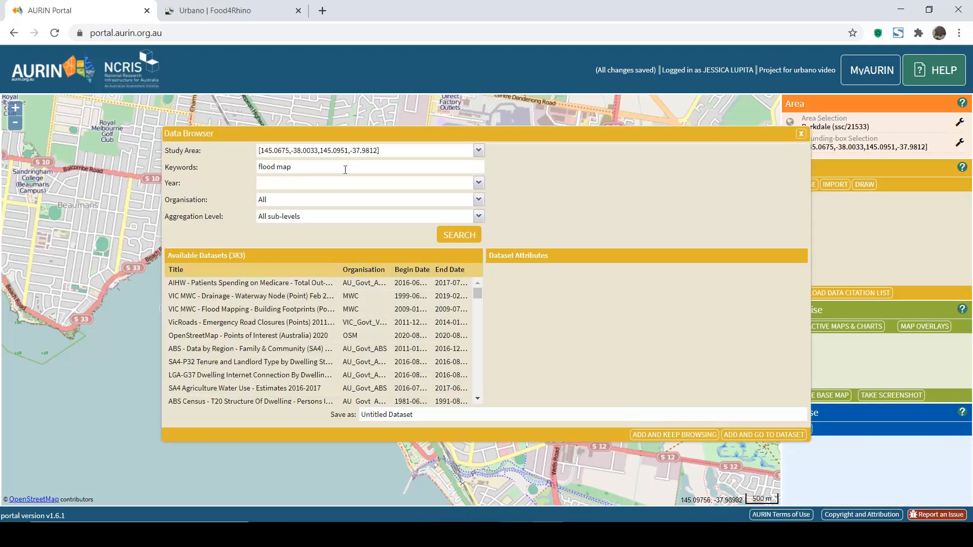
click(465, 230)
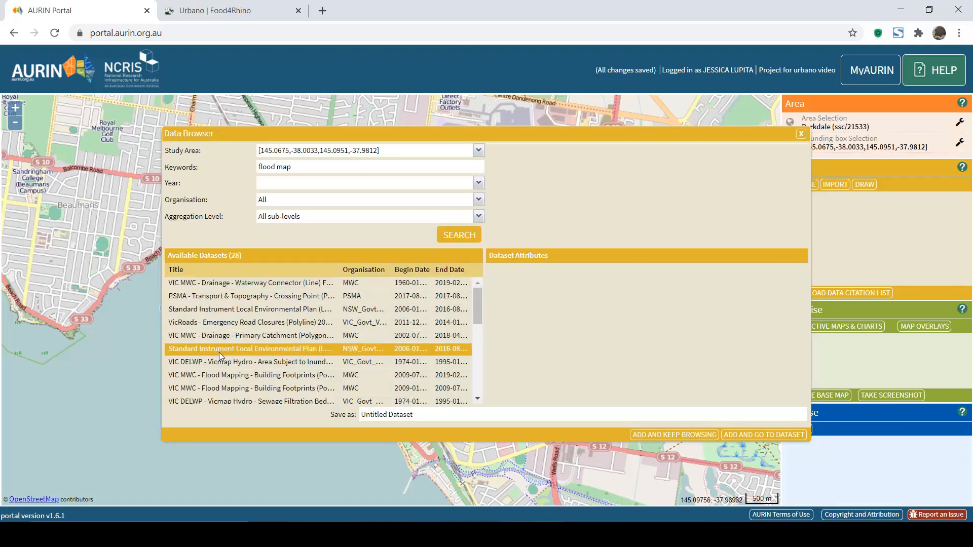
Select the 2018 building footprints dataset "VIC MWC - Flood Mapping - Building Footprints (Polygon) Apr 2018" from the available datasets
scroll(221, 327, down, 2)
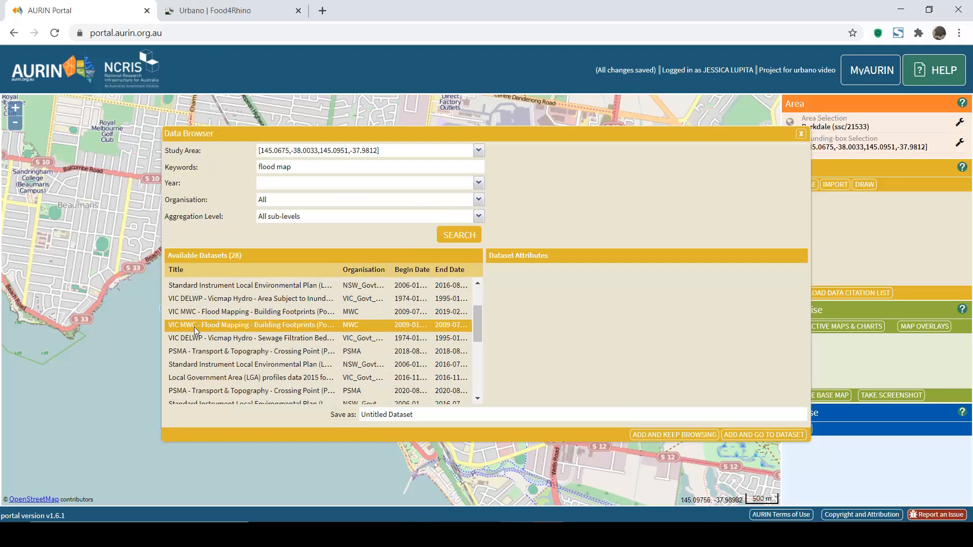
mouse_move(187, 330)
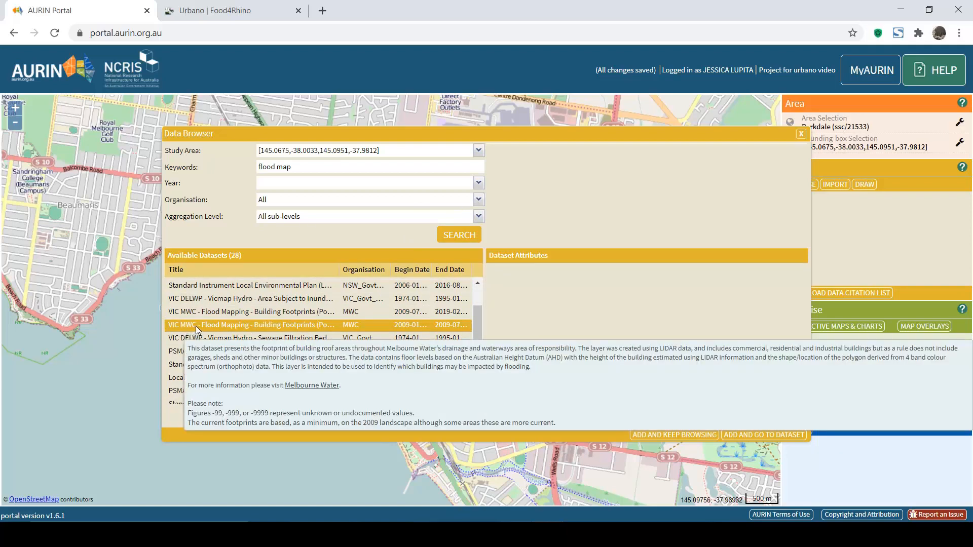
click(217, 326)
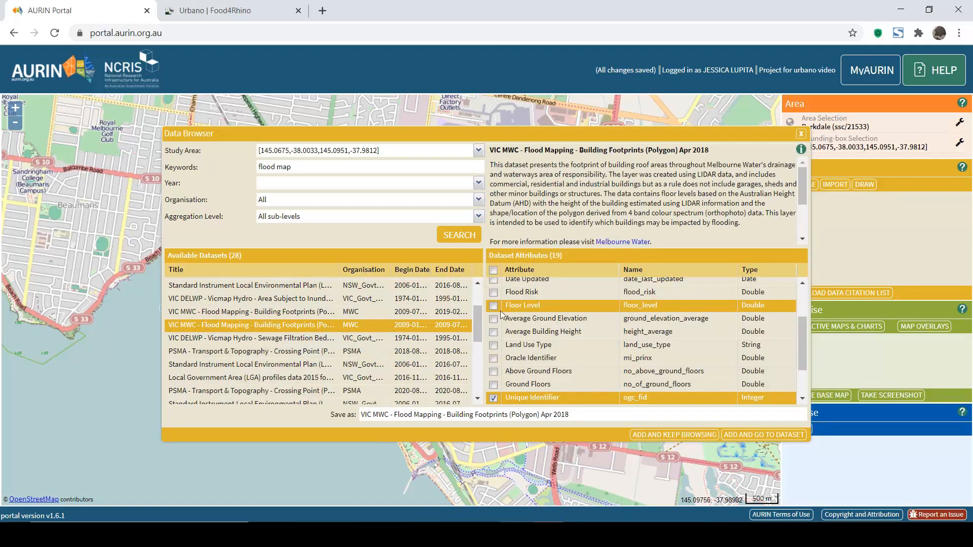
Include the Geometry Field and Average Building Height attributes in the building footprints dataset selection
scroll(729, 354, down, 2)
mouse_move(801, 348)
mouse_down()
mouse_move(796, 278)
mouse_move(808, 309)
mouse_move(803, 363)
mouse_up()
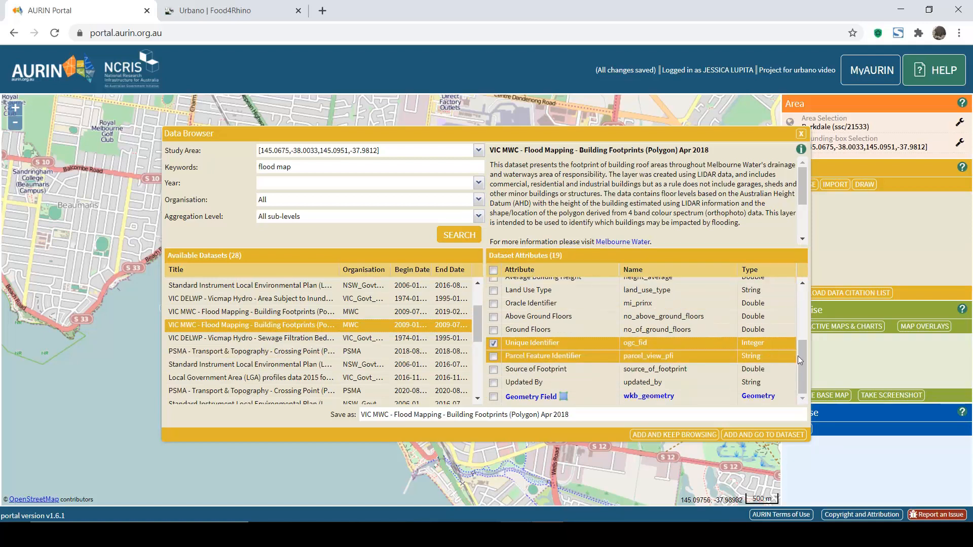
mouse_move(803, 355)
mouse_down()
mouse_move(796, 297)
mouse_move(804, 355)
mouse_up()
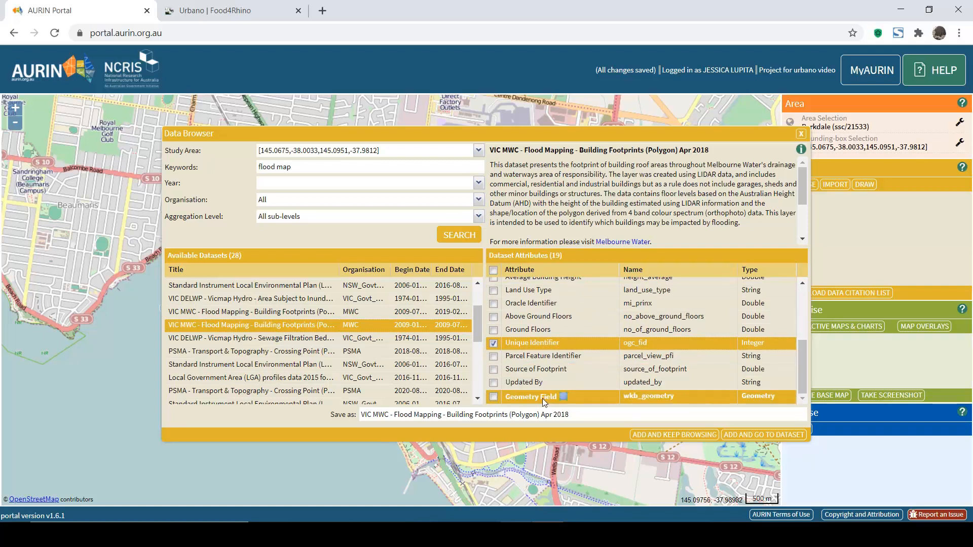
click(494, 398)
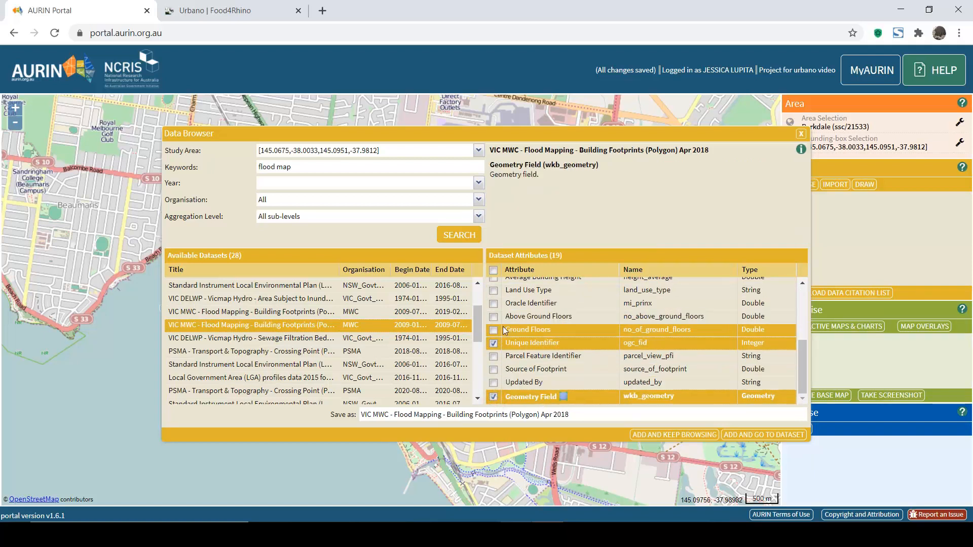
scroll(504, 332, up, 2)
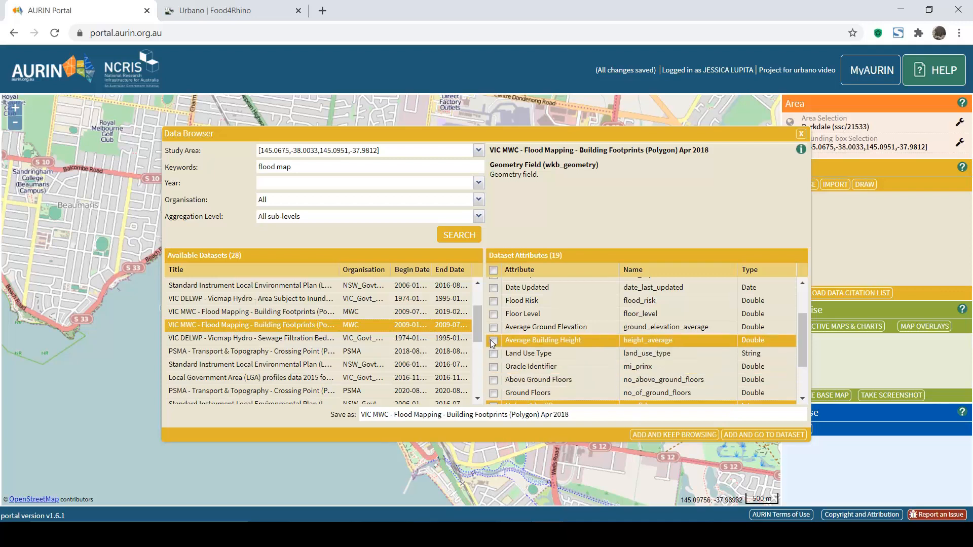
click(494, 341)
scroll(803, 363, down, 2)
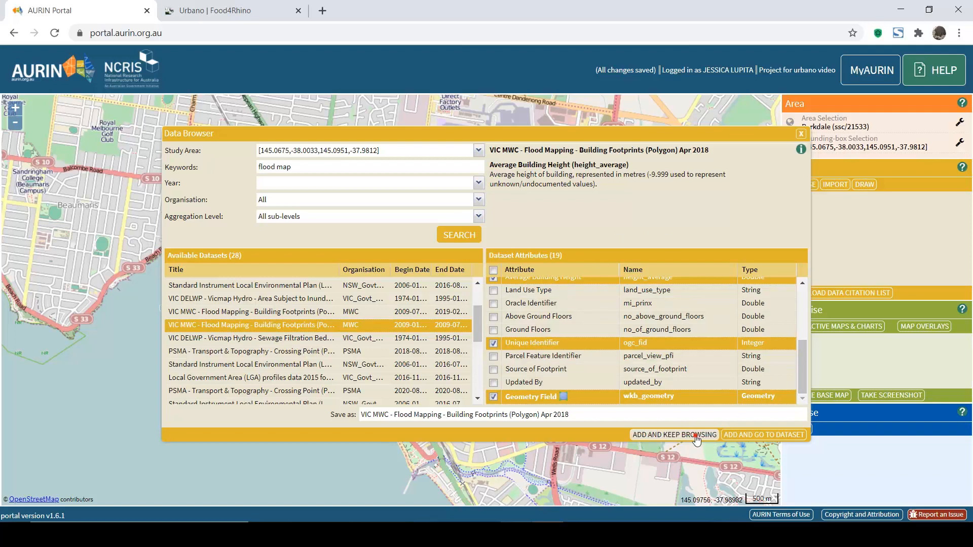
Add the building footprints dataset to the project and download it in SHP format
click(697, 436)
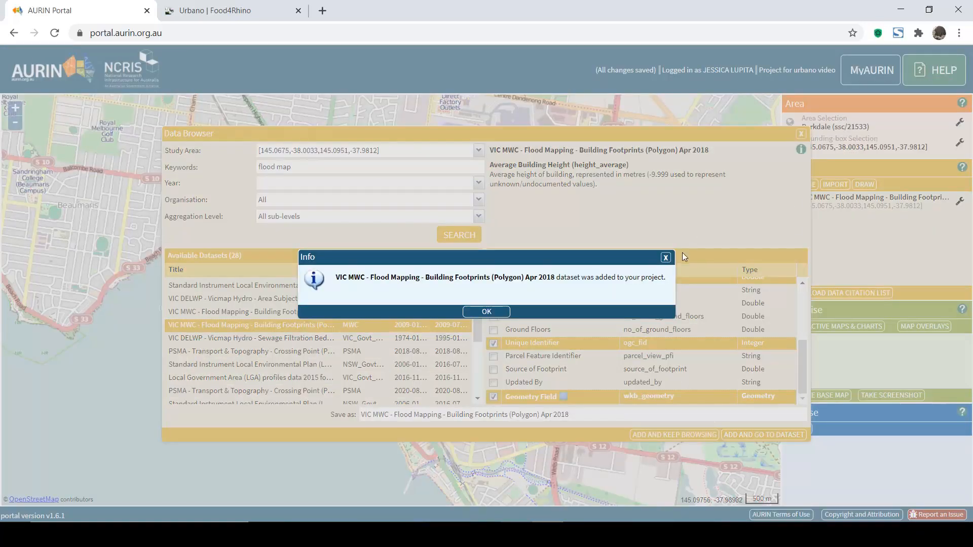
click(666, 258)
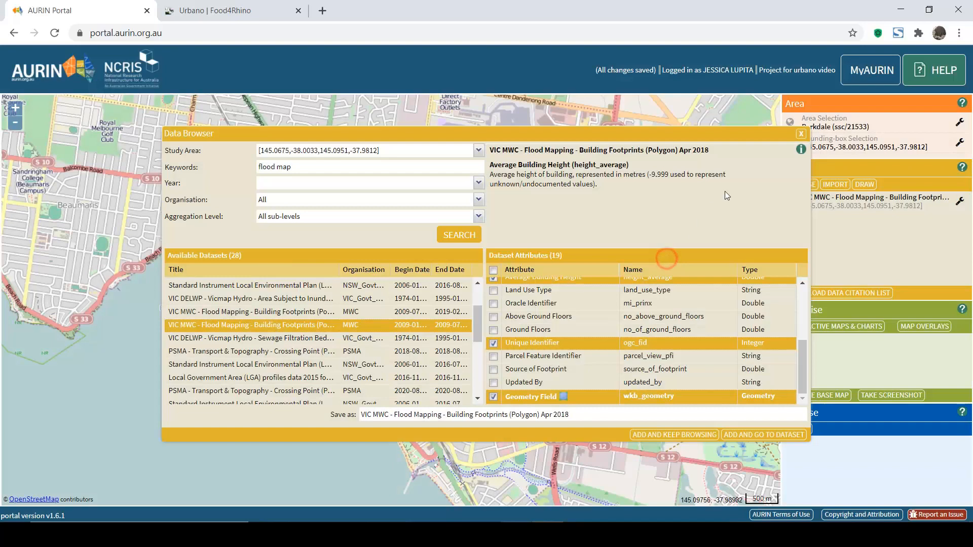
click(802, 134)
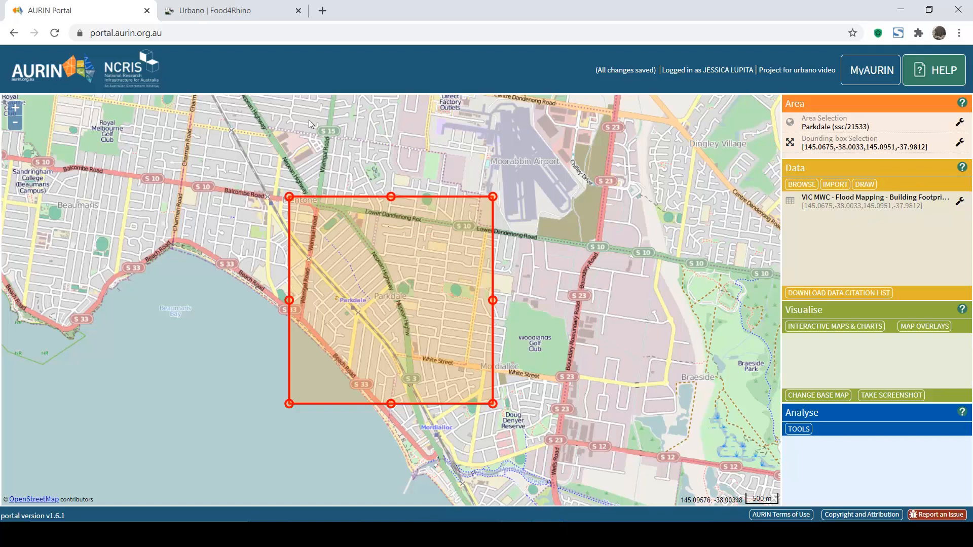
click(960, 201)
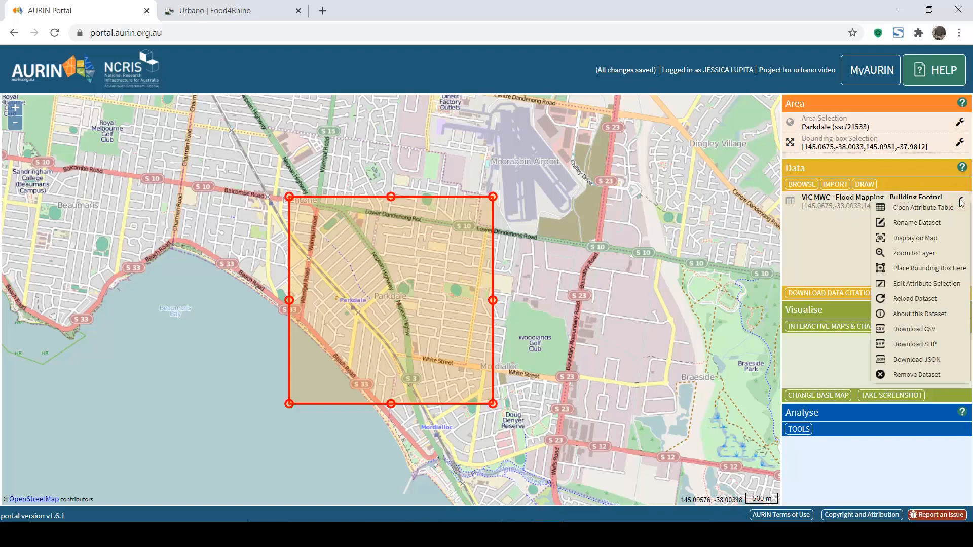
click(945, 347)
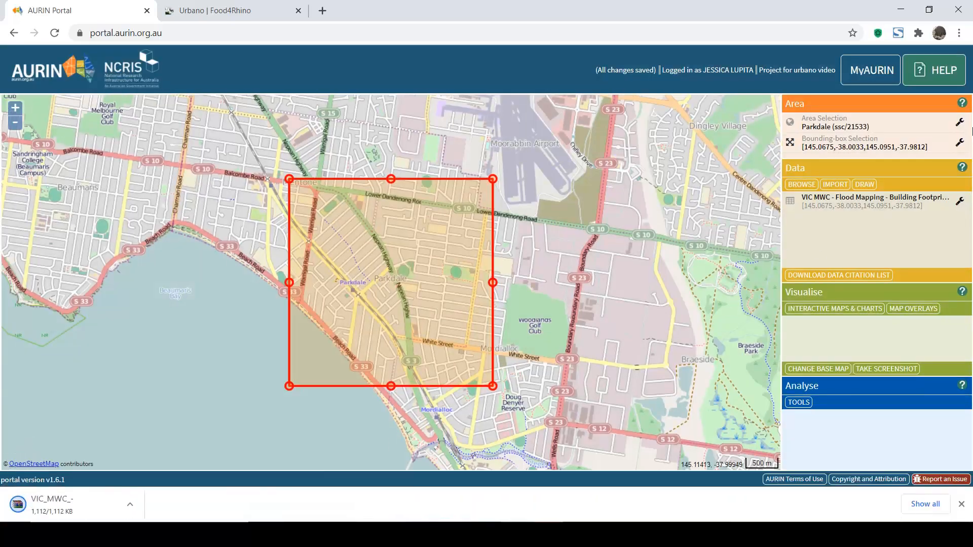
Open the bounding box values for editing and examine the four coordinates of the Parkdale study area
click(963, 145)
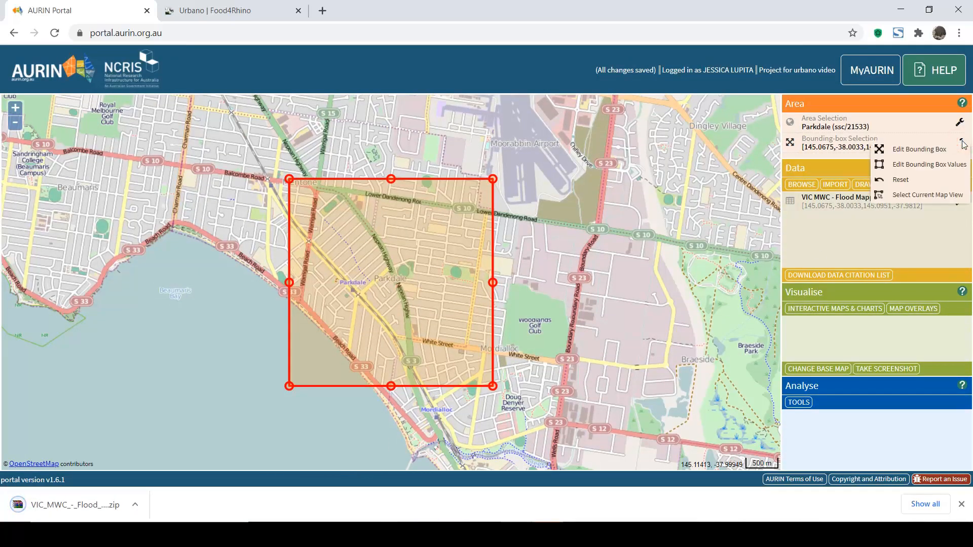
click(898, 169)
drag(385, 83, 567, 124)
drag(389, 143, 451, 144)
click(480, 144)
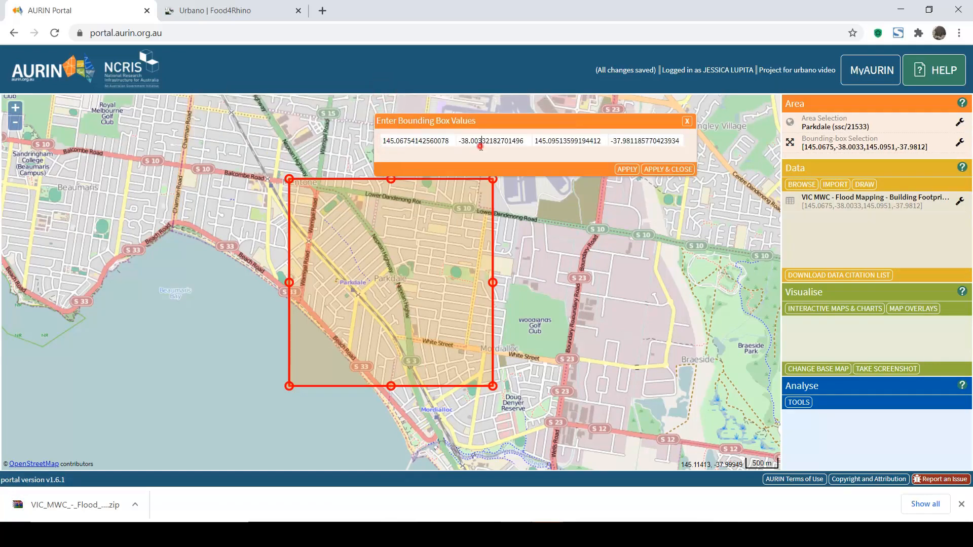
drag(576, 145, 677, 139)
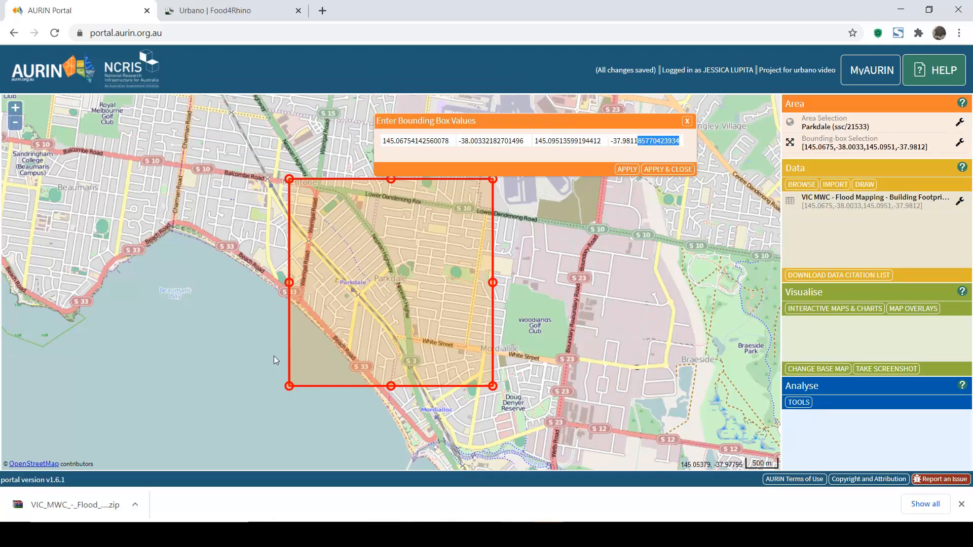
Locate the downloaded building footprints archive in the Downloads folder and extract it there with the default destination and options
right_click(89, 501)
click(107, 462)
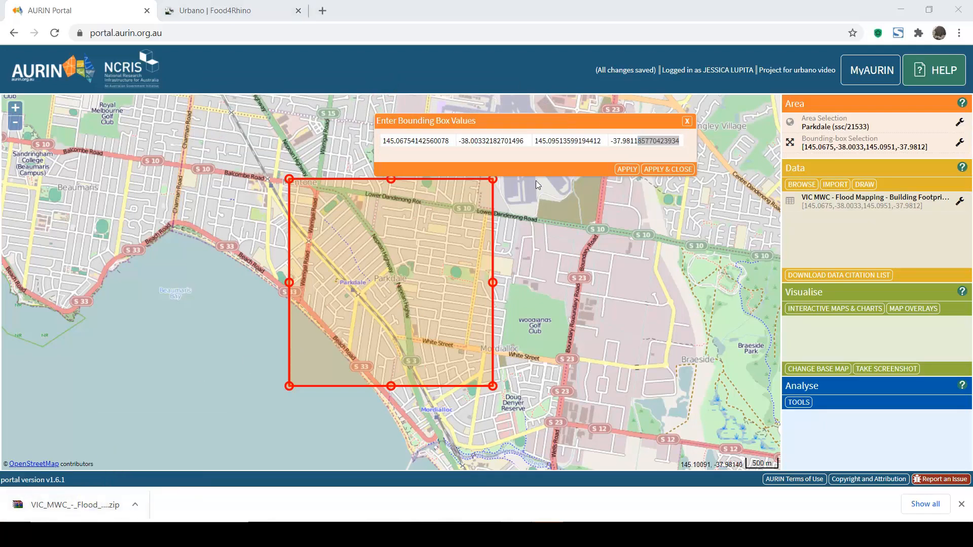
right_click(424, 219)
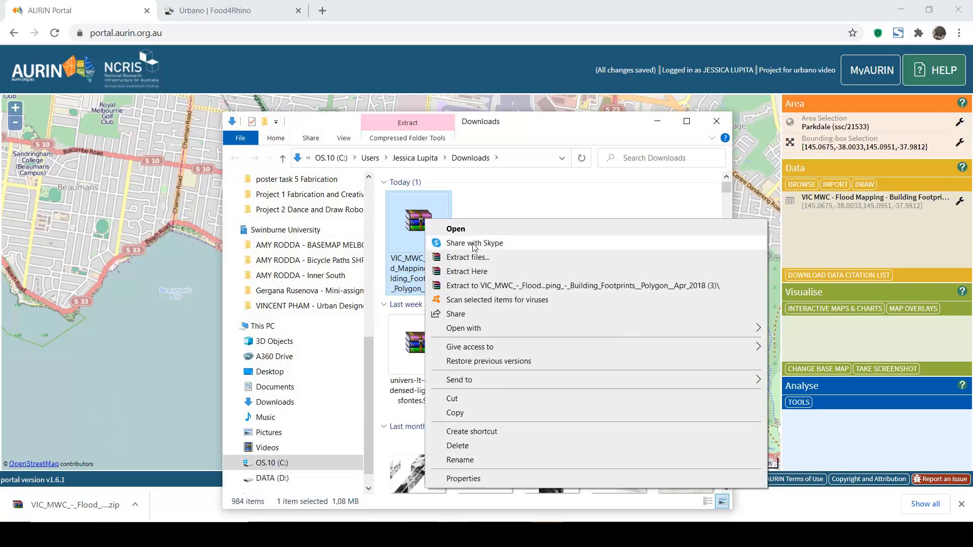
click(475, 258)
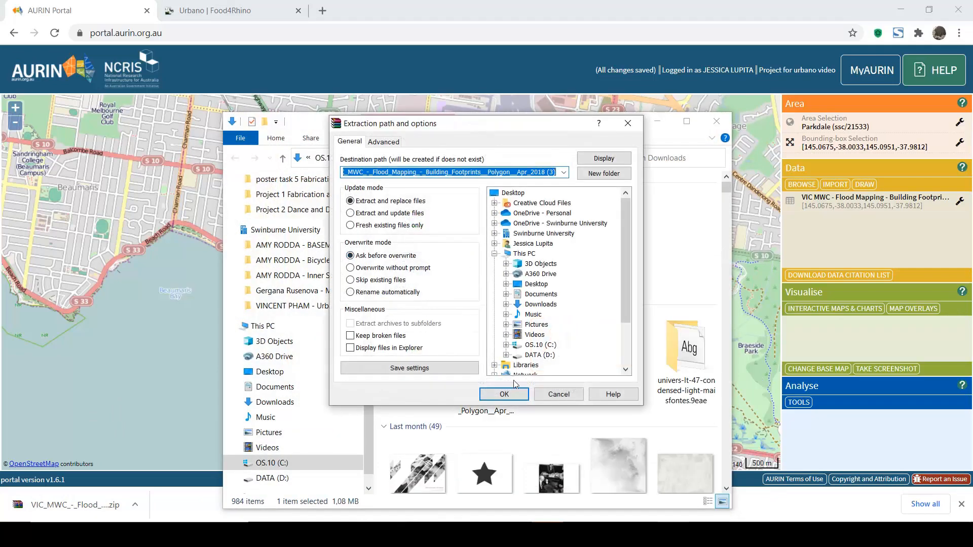
click(506, 394)
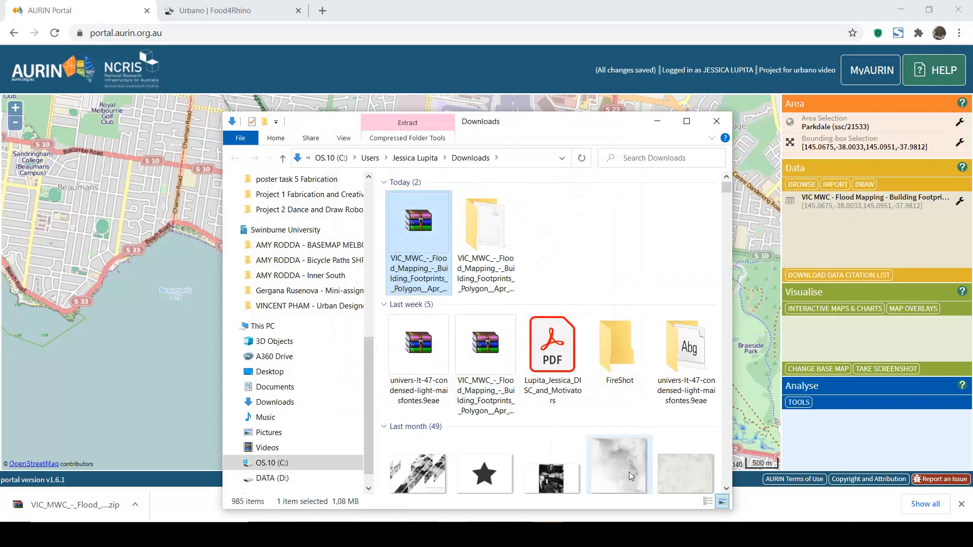
Switch to Rhino, maximise the Perspective viewport and launch Grasshopper, dismissing its getting-started window
click(623, 500)
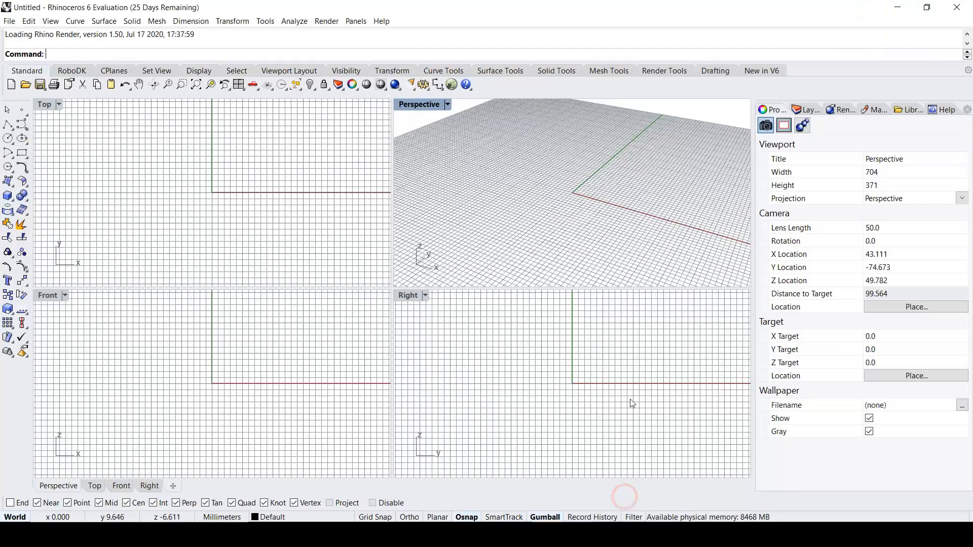
double_click(410, 104)
scroll(531, 364, down, 2)
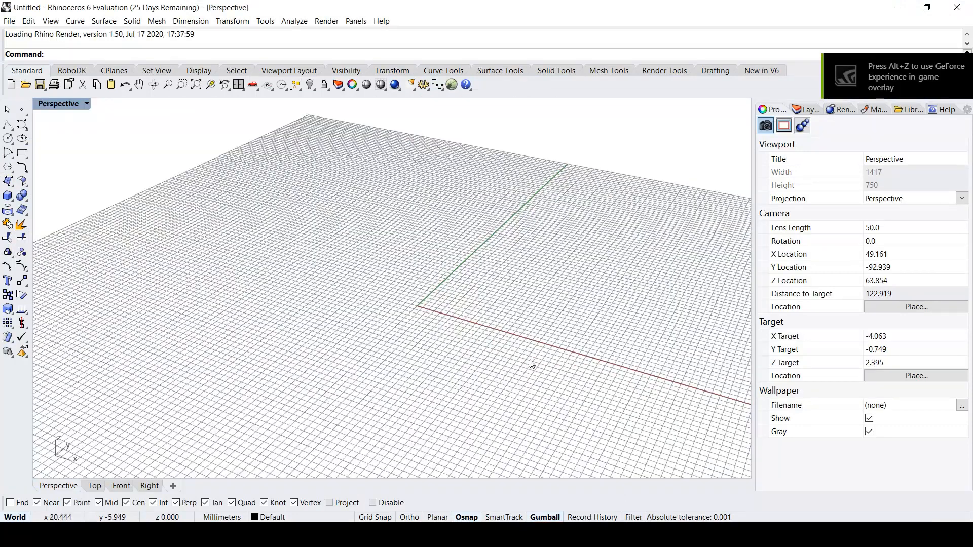
click(451, 84)
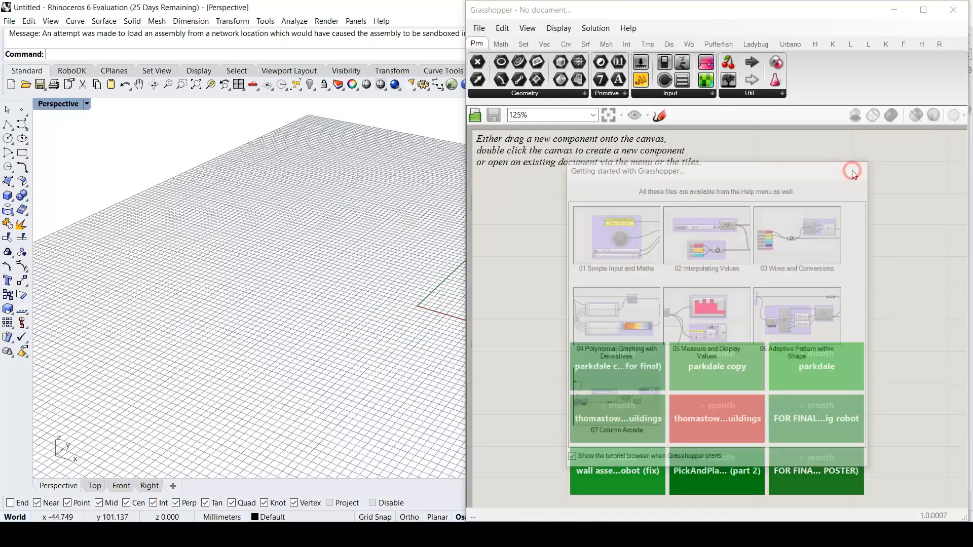
click(854, 170)
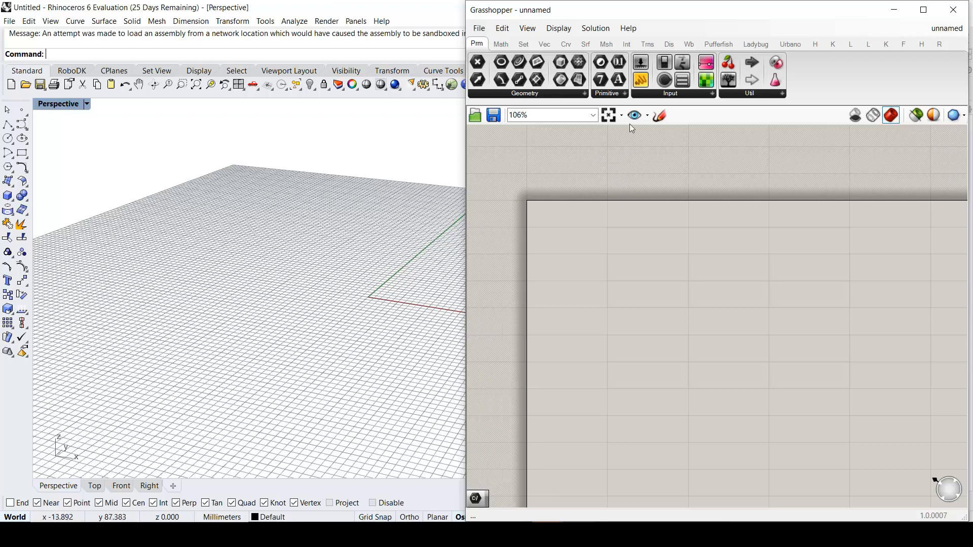
Add an Import Shapefile Features component to the empty Grasshopper canvas, leaving room before its inputs
double_click(601, 274)
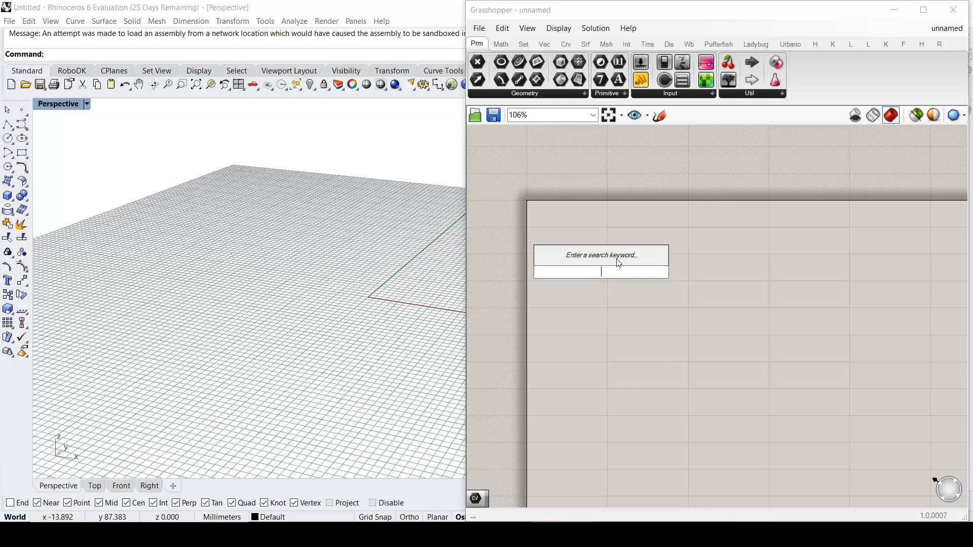
text(import)
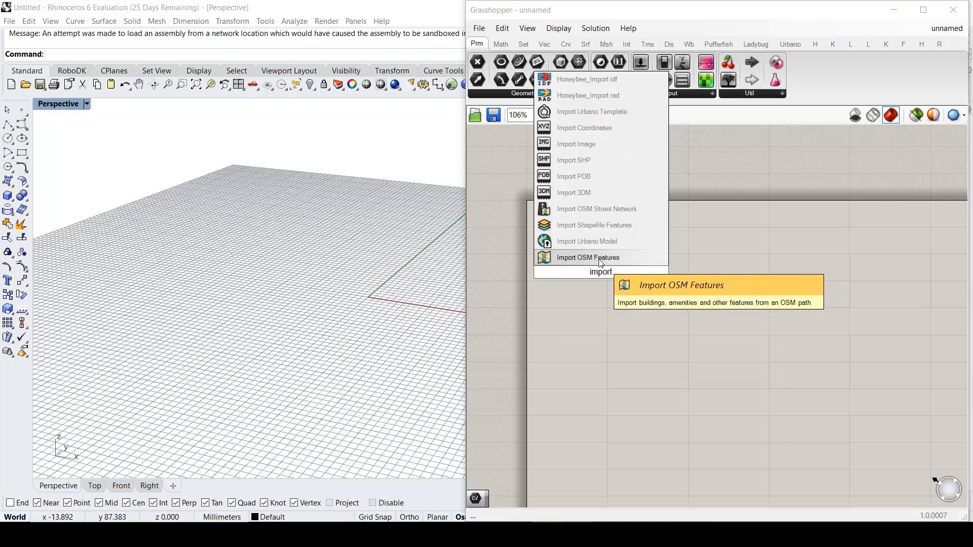
click(607, 226)
drag(613, 272, 662, 272)
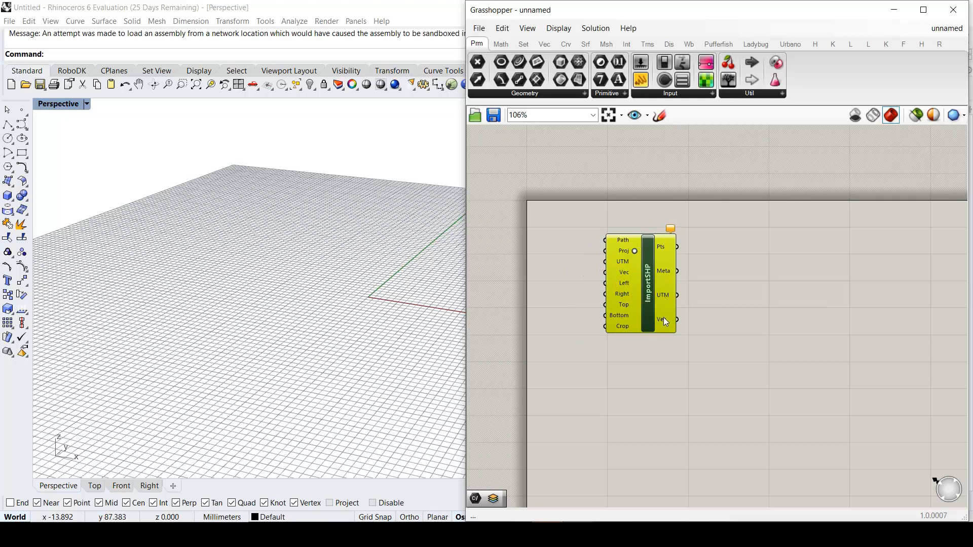
scroll(663, 309, up, 3)
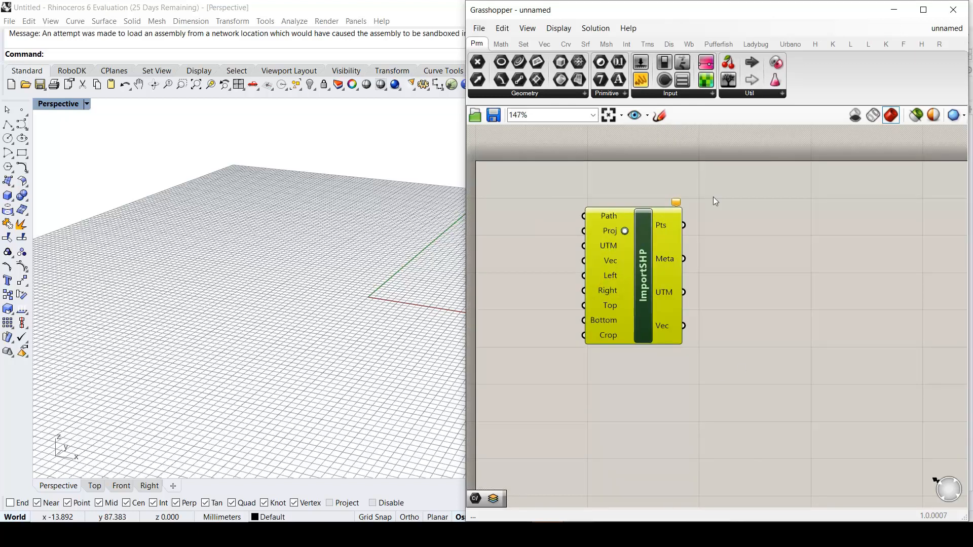
right_drag(752, 332, 836, 338)
scroll(836, 338, down, 1)
click(637, 281)
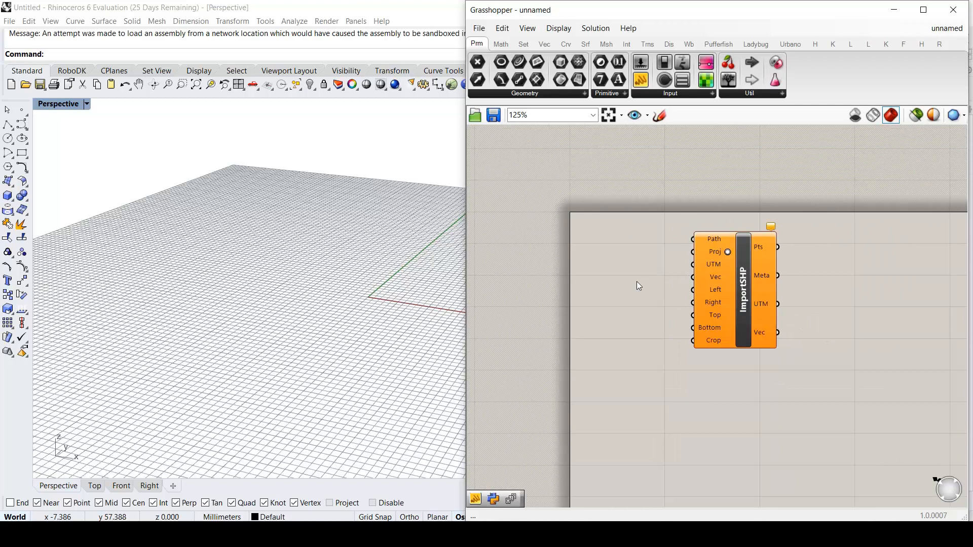
Add a File Path parameter and position it beside the Path input of the ImportSHP component
double_click(613, 245)
text(fi)
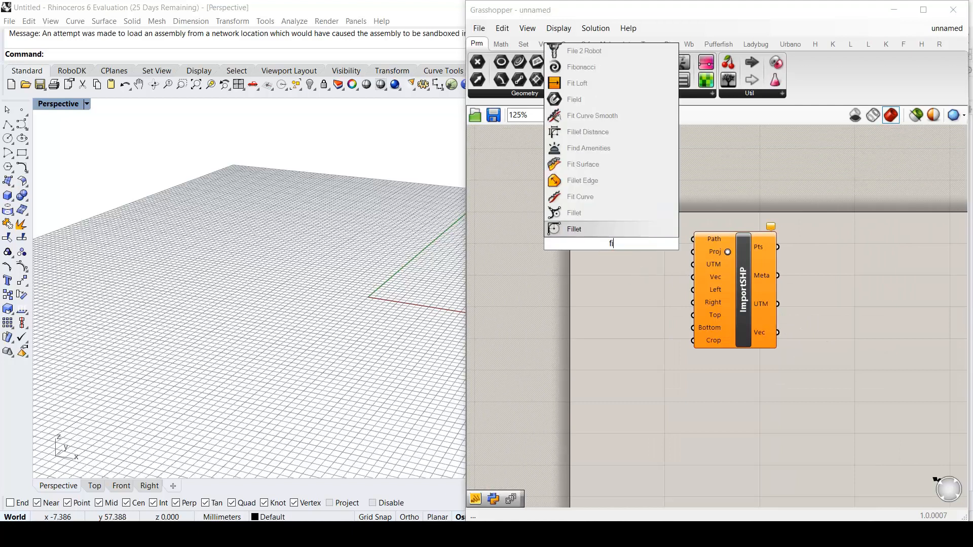
text(le)
click(588, 195)
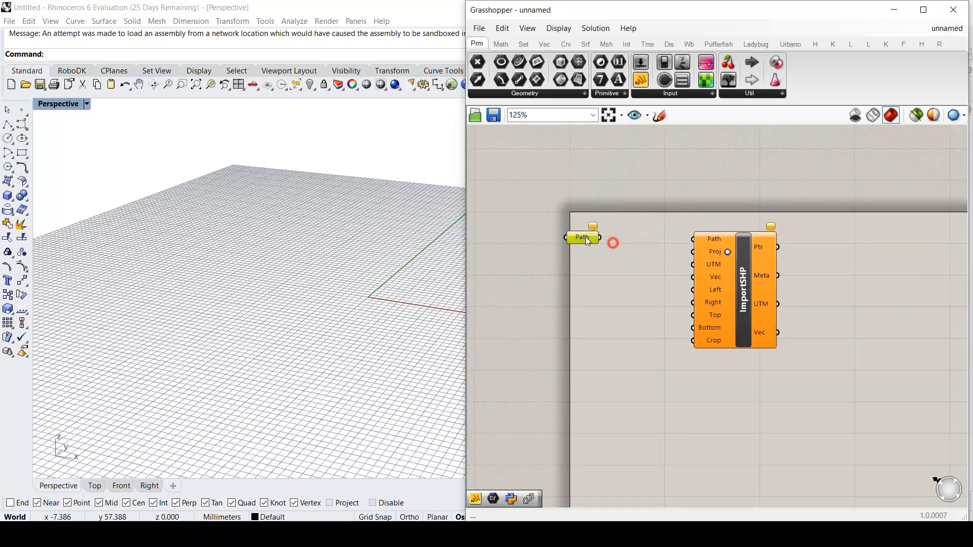
drag(583, 238, 596, 242)
Point the Path parameter to the existing shape file 88c6dcee-0240-4b2d-aca9-1b37d8e8c5c0 in the extracted building footprints' shp folder
right_click(596, 240)
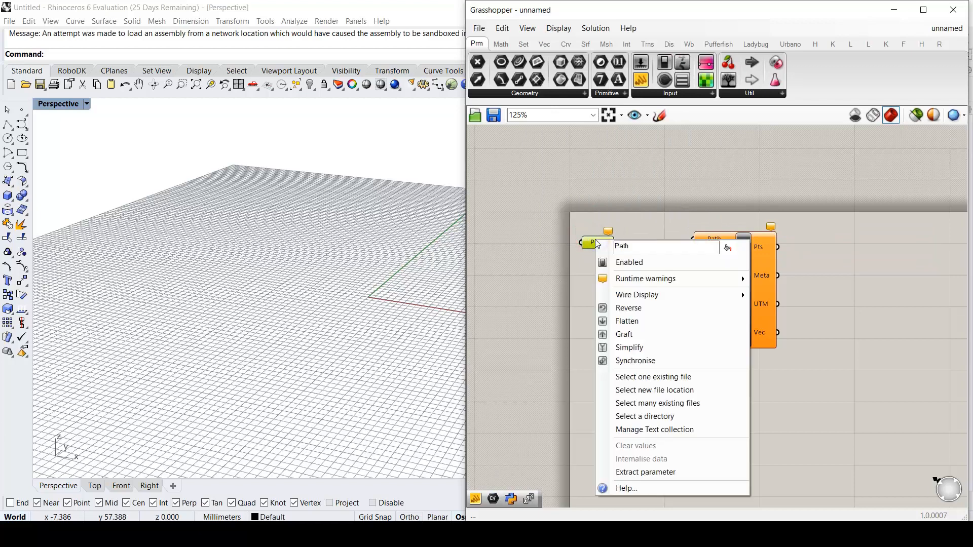
click(666, 376)
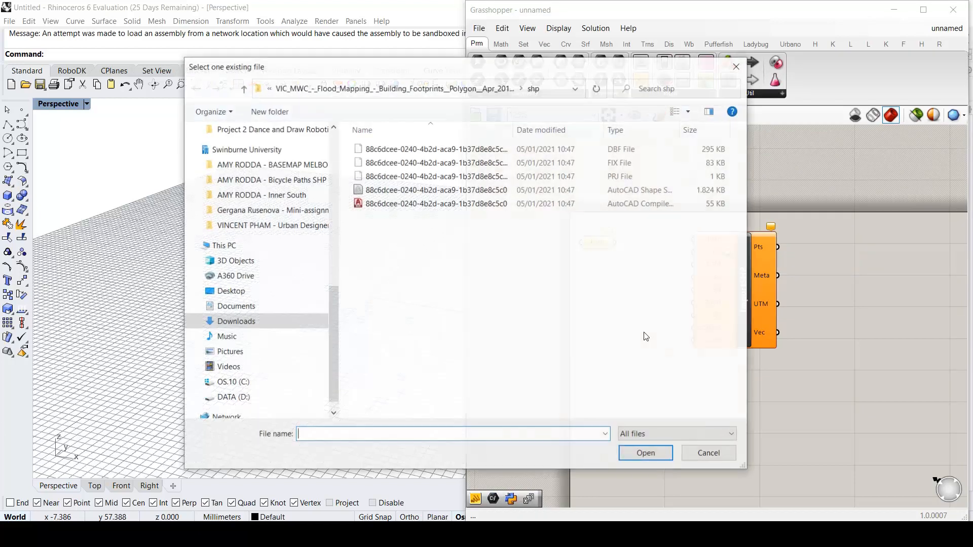
click(293, 90)
click(289, 88)
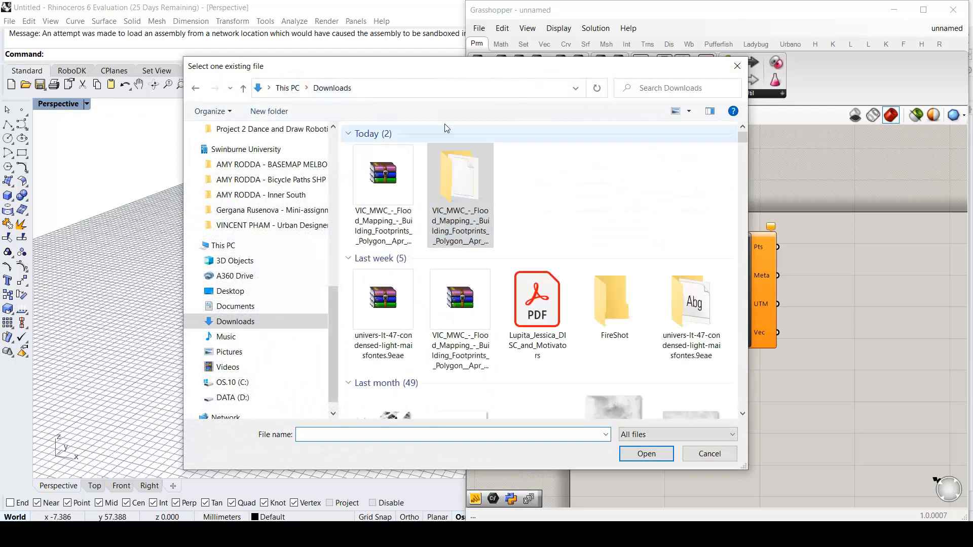
double_click(468, 185)
double_click(370, 150)
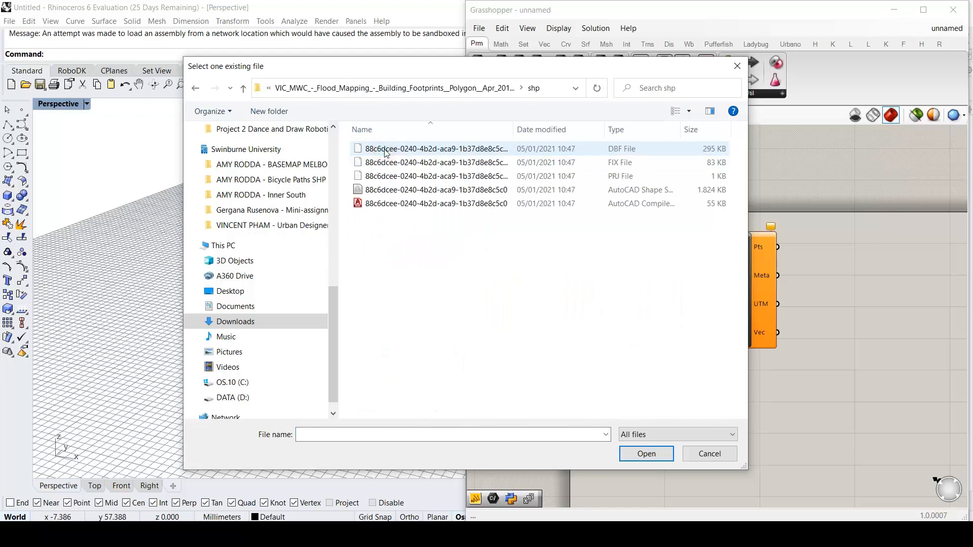
click(400, 190)
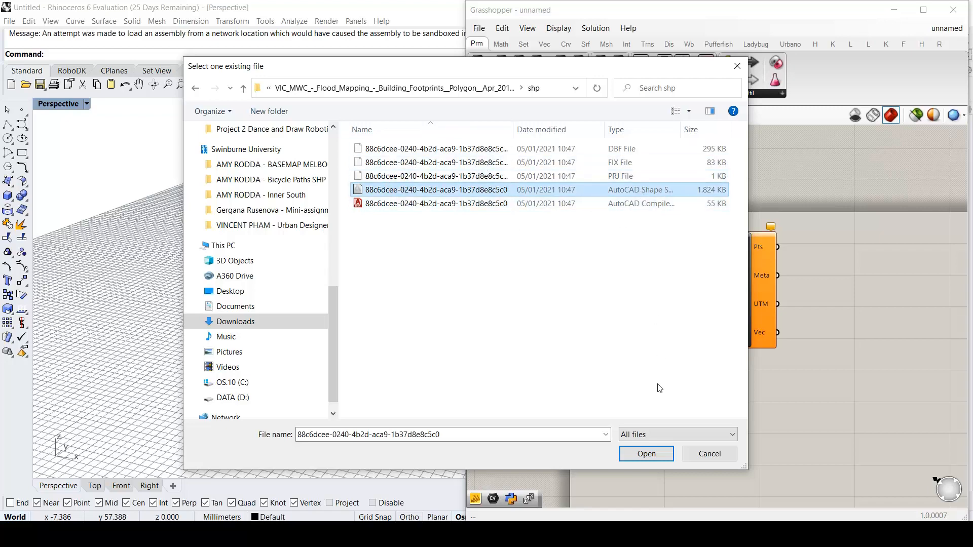
click(647, 454)
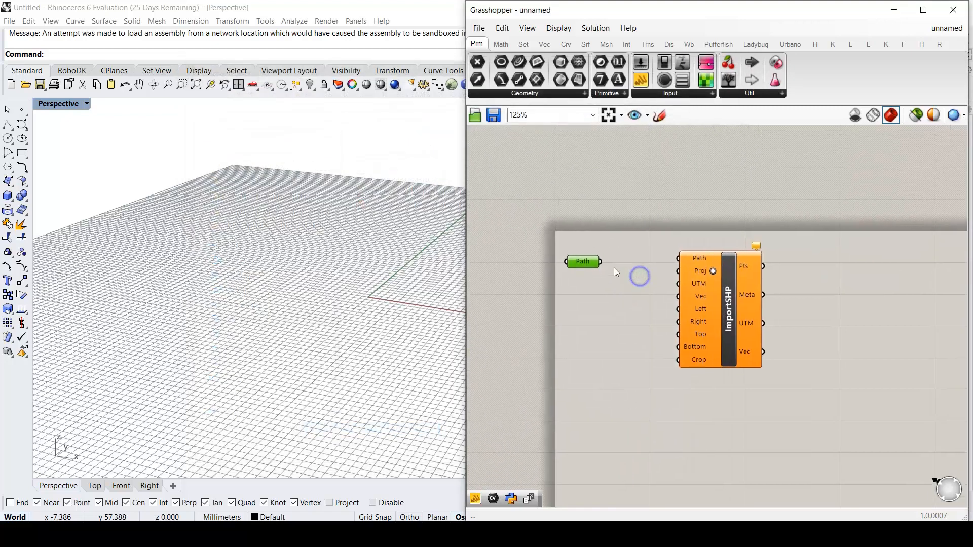
Wire the Path parameter to the Path input of ImportSHP and align the two components for a straight connection
drag(606, 263, 680, 266)
drag(732, 298, 721, 301)
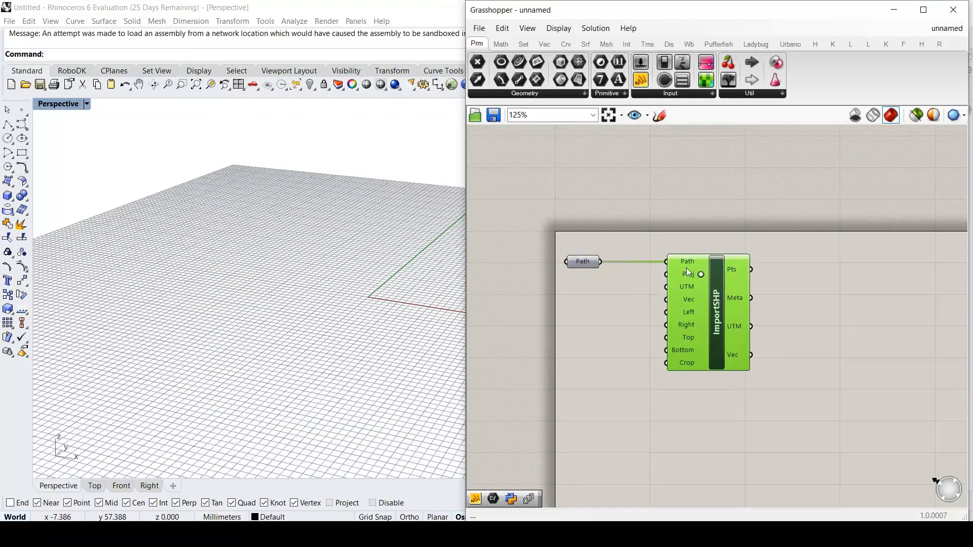
drag(585, 261, 585, 257)
drag(732, 305, 734, 300)
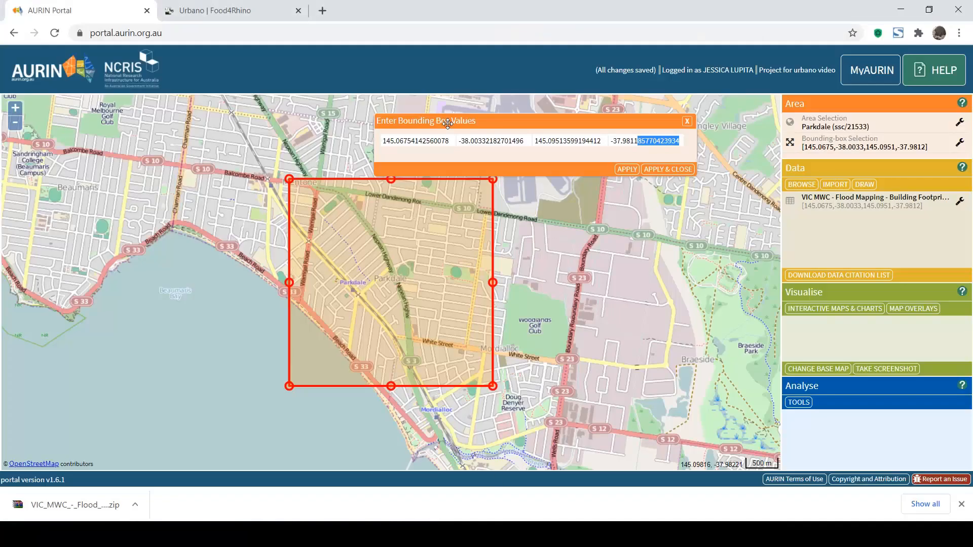
Check the bounding box values in the AURIN Portal, then stack four empty panels beside the ImportSHP inputs in Grasshopper
drag(448, 123, 390, 119)
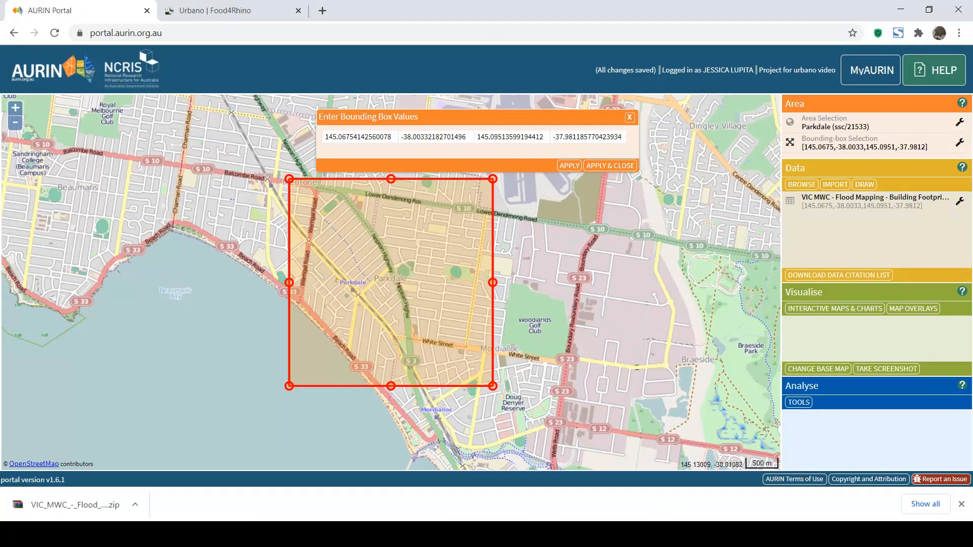
click(610, 490)
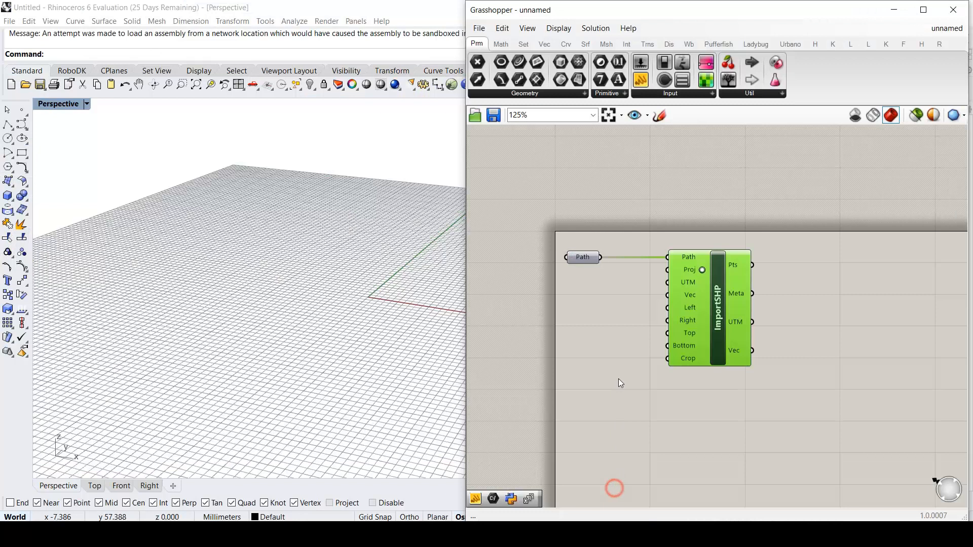
double_click(611, 305)
text(panel)
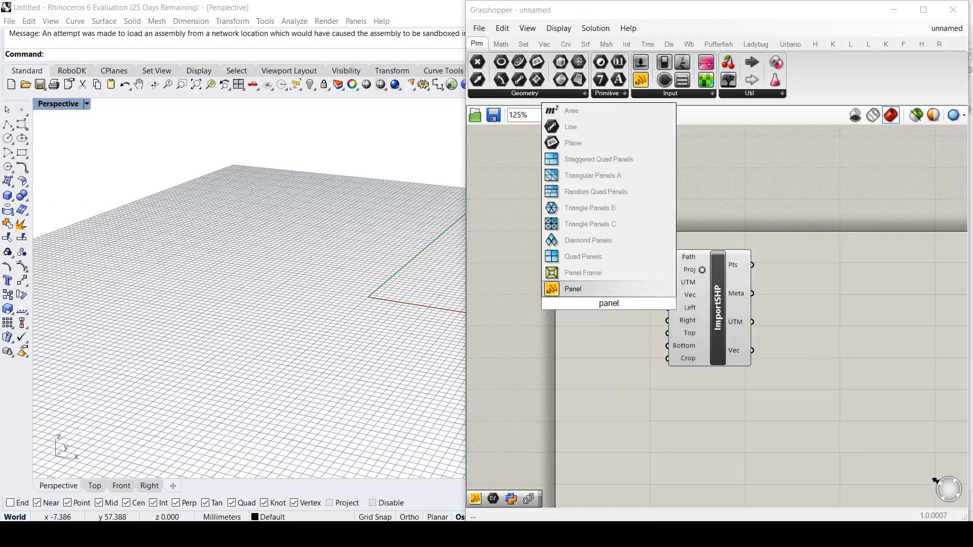
key(Return)
click(608, 332)
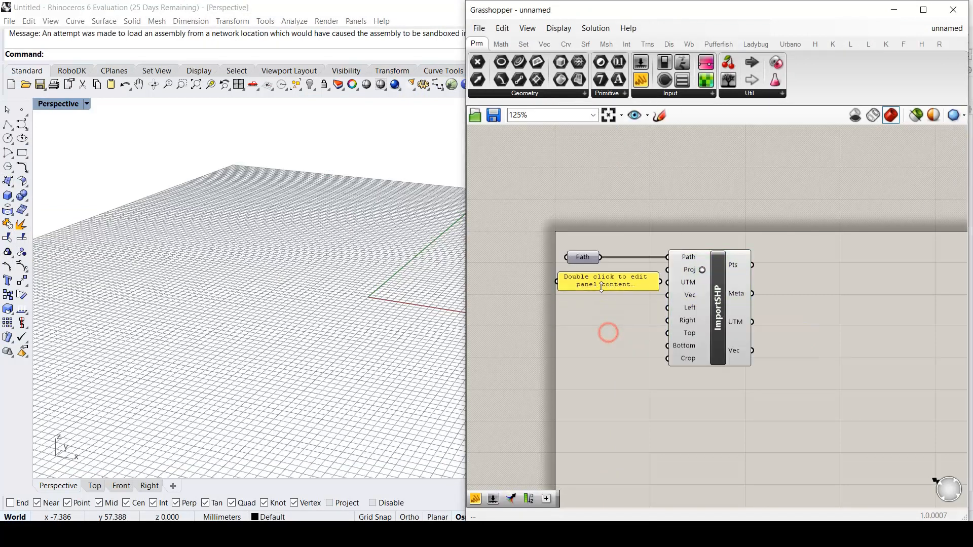
drag(601, 287, 575, 349)
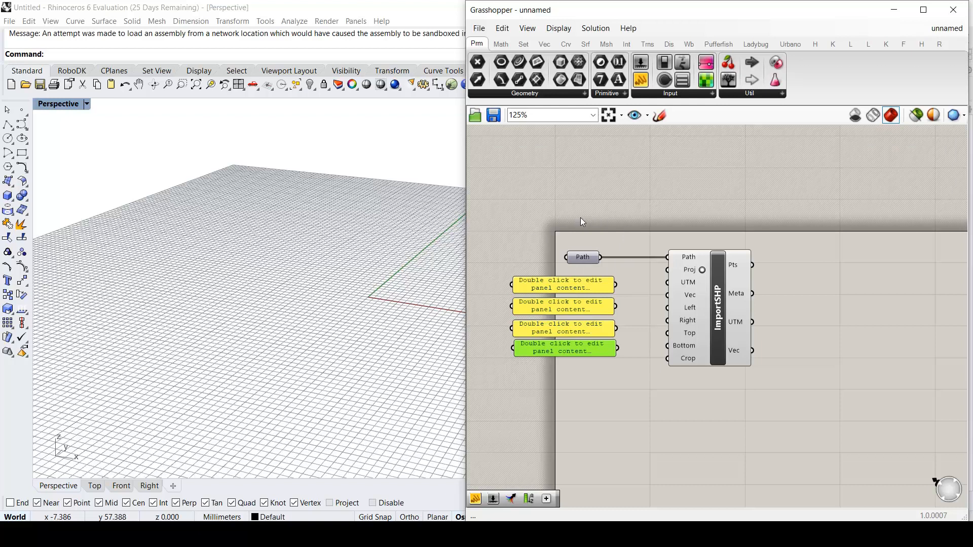
click(831, 316)
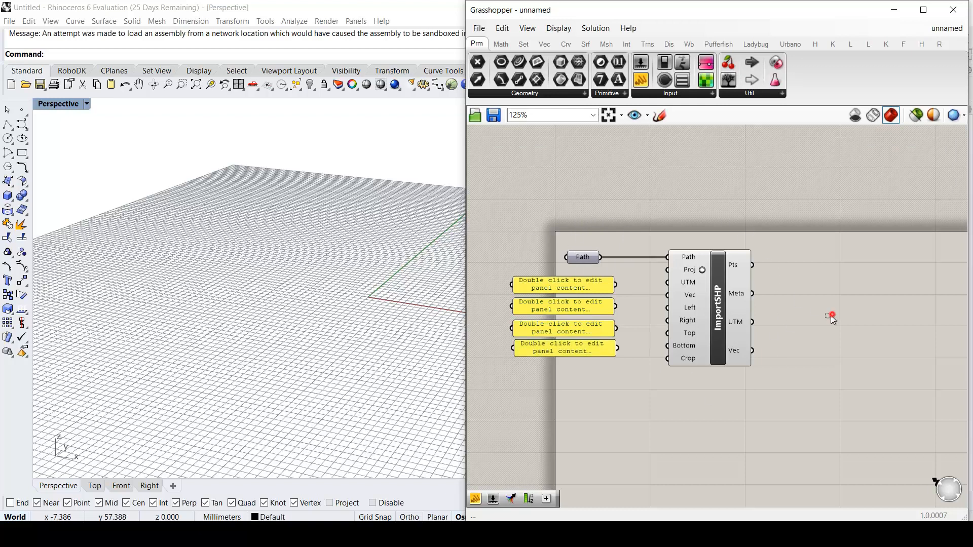
Add a panel on the output side of ImportSHP and feed it from the Pts output
double_click(802, 273)
text(panel)
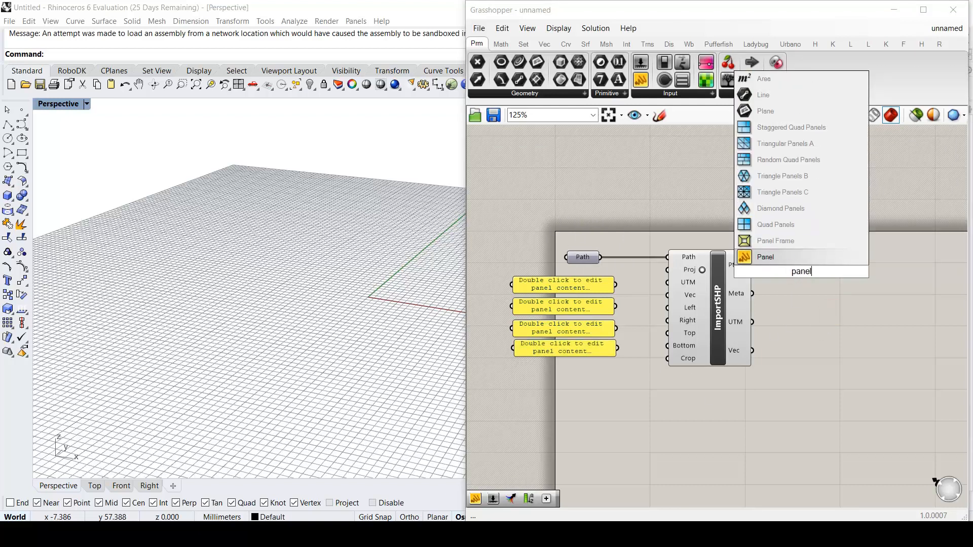
key(Return)
drag(815, 263, 876, 253)
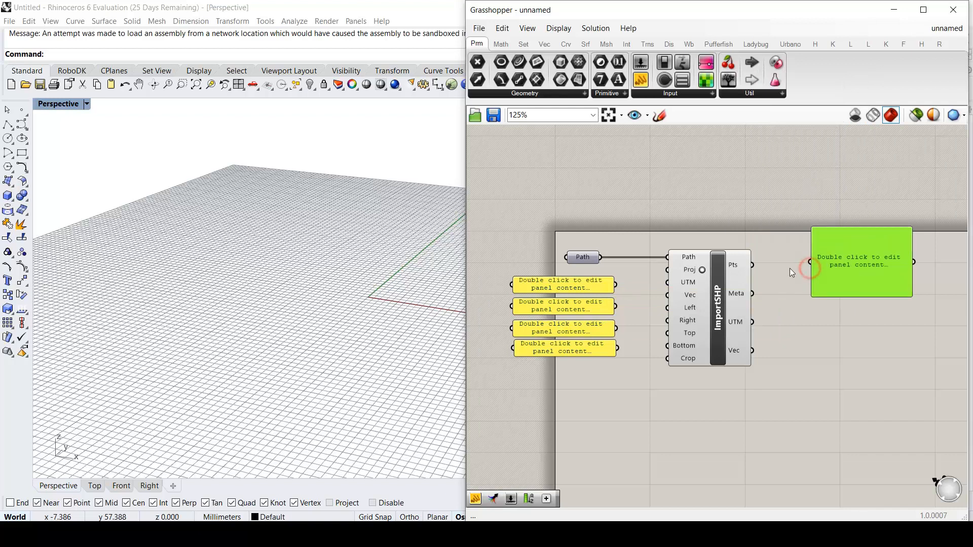
drag(754, 267, 810, 262)
right_drag(841, 347, 726, 352)
scroll(711, 269, up, 2)
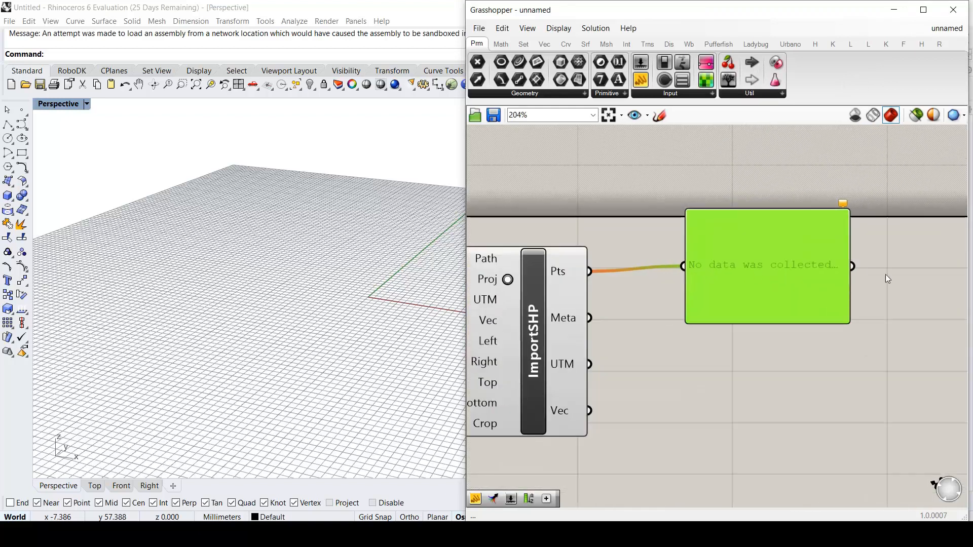
scroll(886, 275, down, 1)
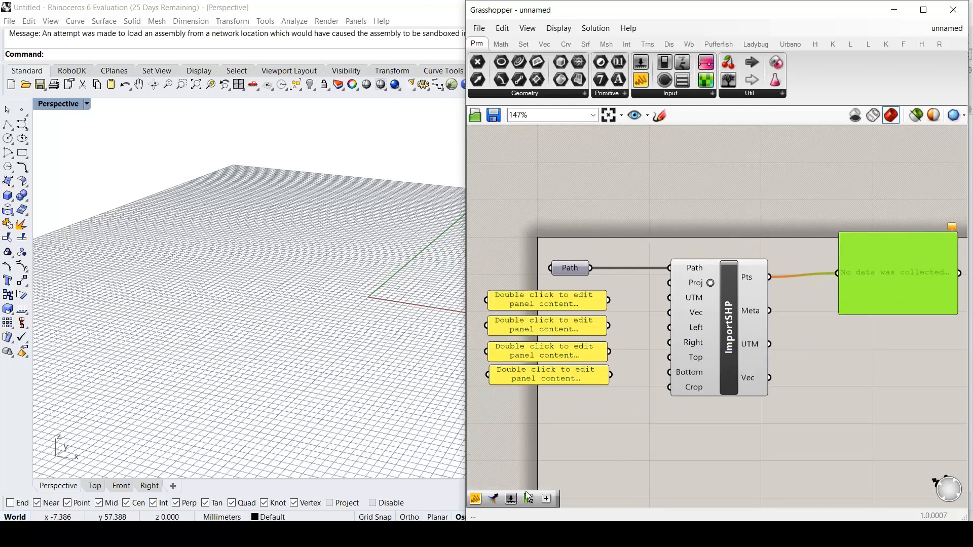
Copy the first bounding box value, 145.06754142560078, from the AURIN Portal into the uppermost empty panel in Grasshopper
key(alt+Tab)
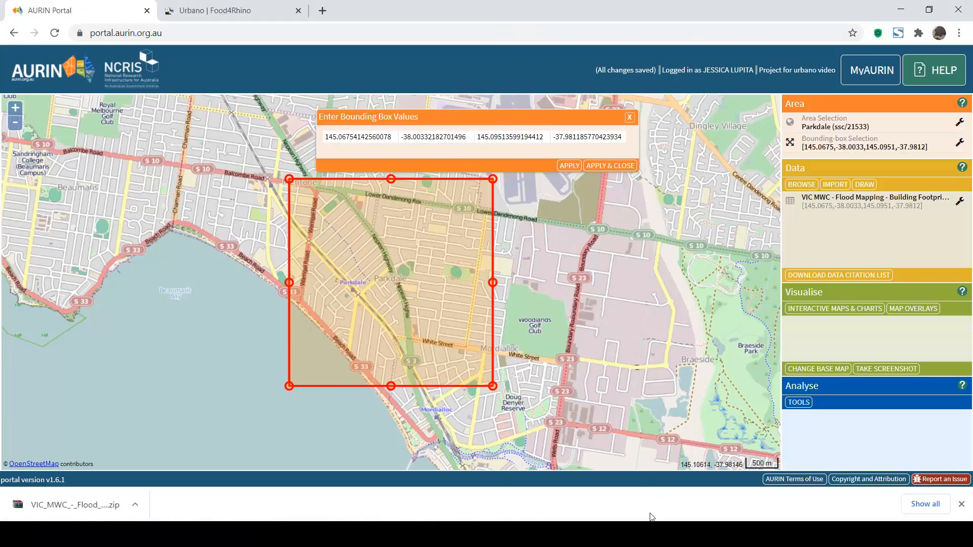
click(646, 485)
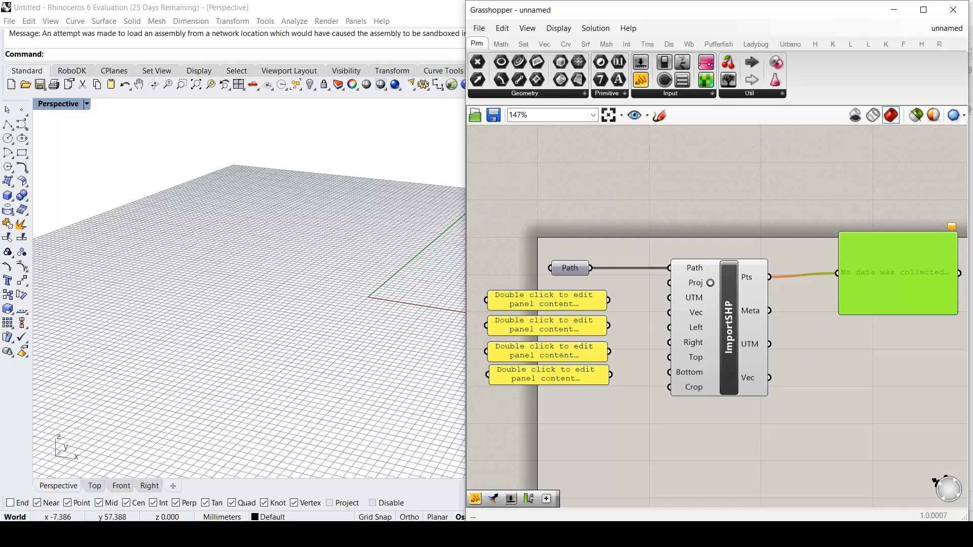
click(517, 532)
click(374, 136)
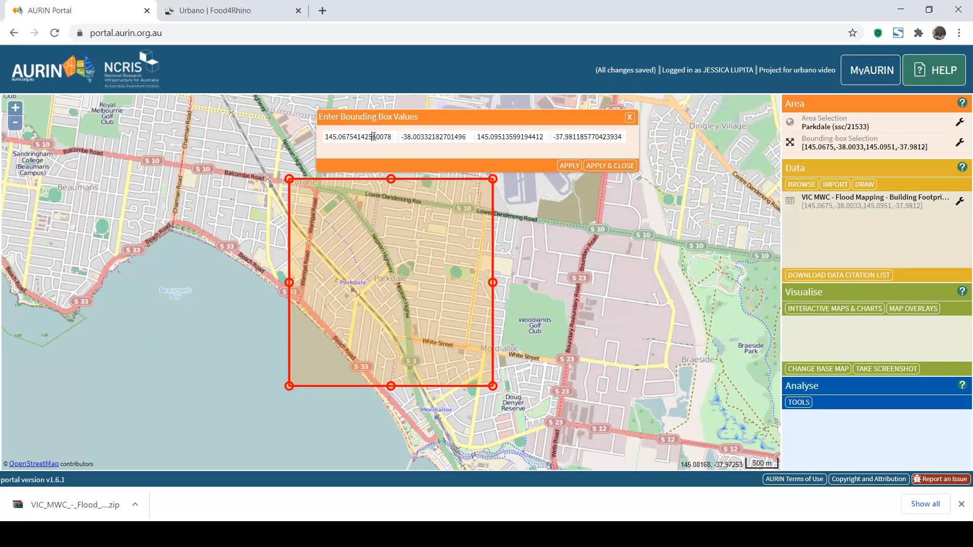
double_click(374, 137)
key(ctrl+c)
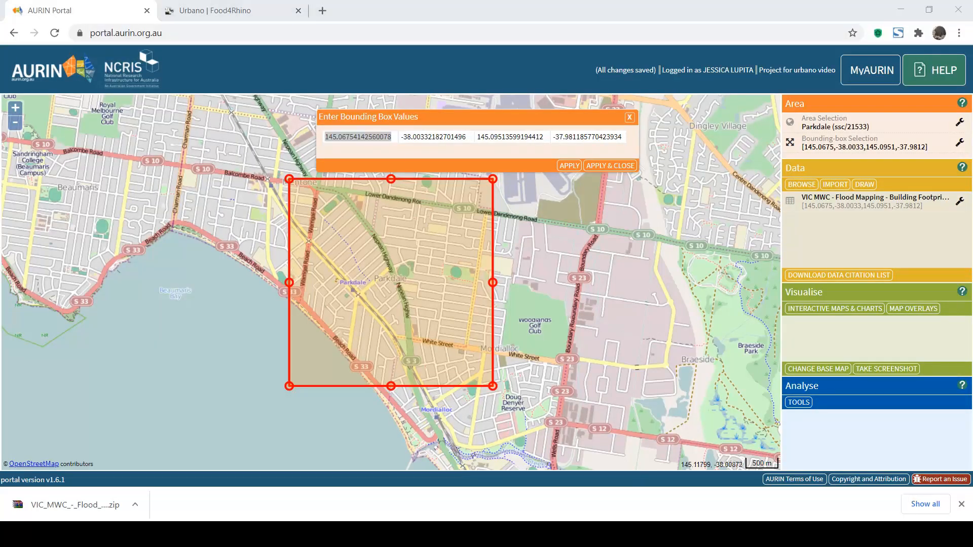
click(641, 490)
click(562, 306)
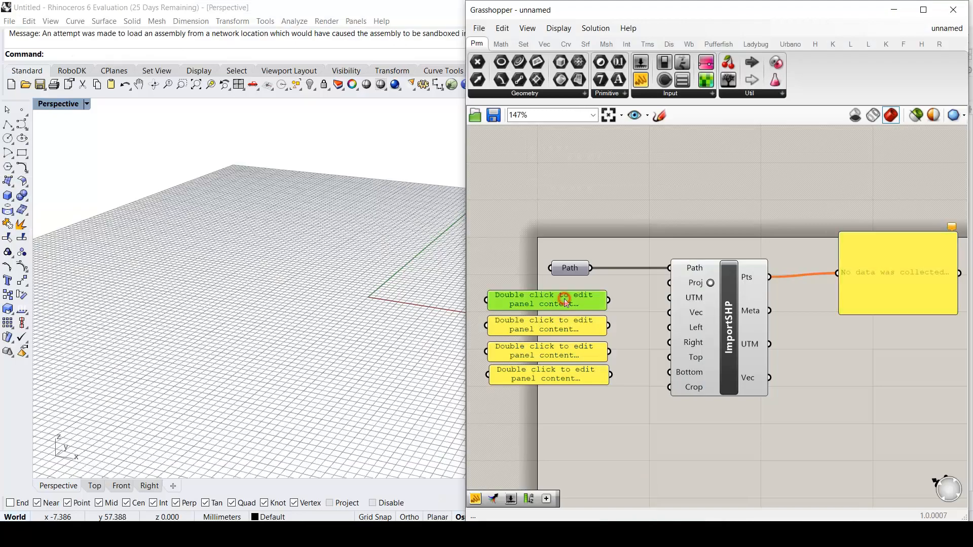
double_click(564, 300)
key(ctrl+v)
click(598, 397)
Copy the third bounding box value, 145.09513599194412, from the AURIN Portal into the second panel in Grasshopper
click(517, 532)
click(490, 142)
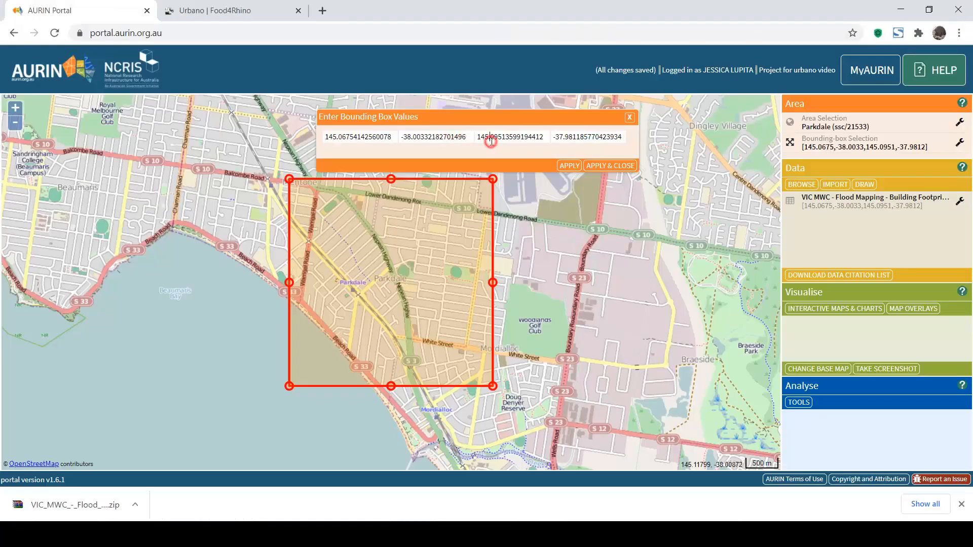
double_click(491, 141)
key(ctrl+c)
click(580, 532)
click(639, 488)
double_click(570, 327)
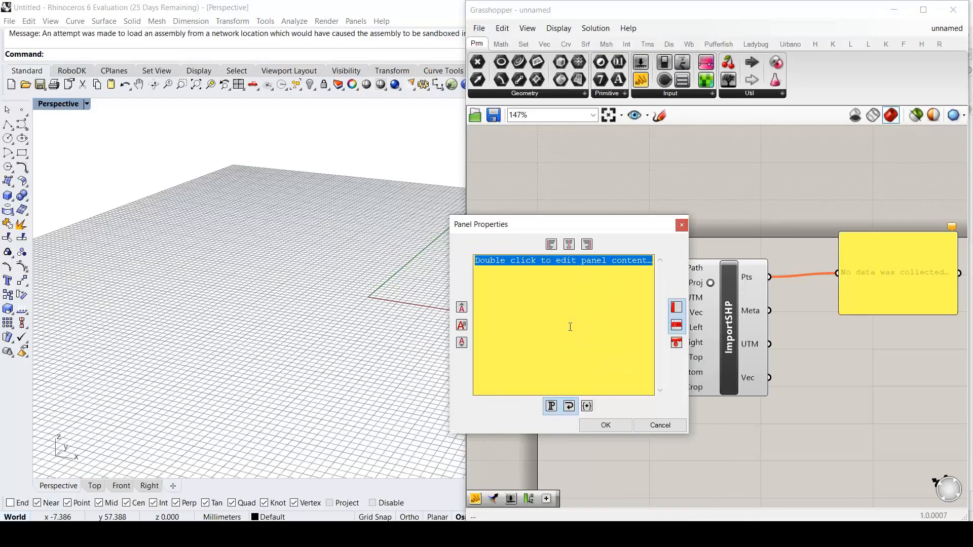
key(ctrl+v)
click(606, 425)
Copy the second bounding box value, -38.00332182701496, from the AURIN Portal into the third panel in Grasshopper
click(518, 532)
double_click(451, 136)
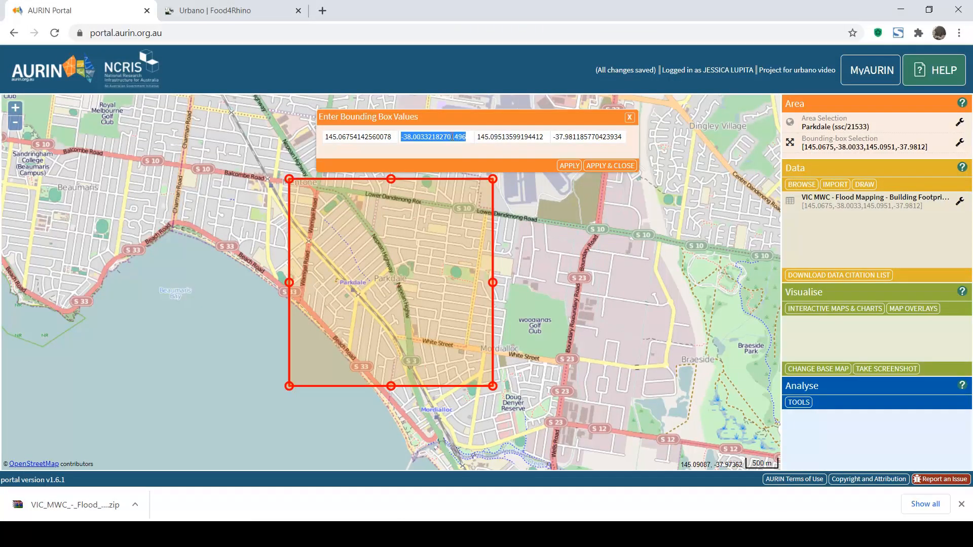
key(ctrl+c)
click(580, 533)
click(640, 488)
double_click(558, 347)
key(ctrl+v)
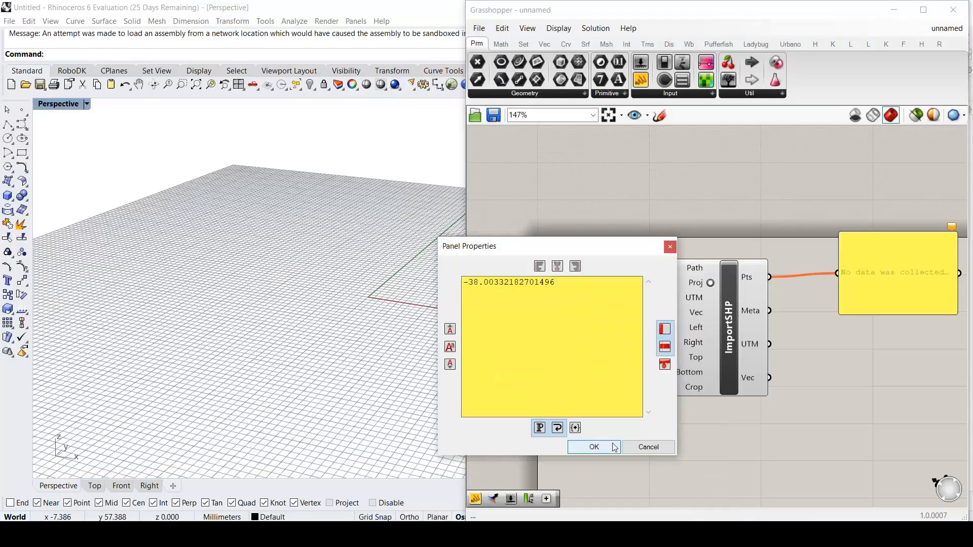
click(614, 448)
Copy the last bounding box value, -37.981185770423934, from the AURIN Portal into the fourth panel in Grasshopper
click(517, 532)
double_click(587, 137)
key(ctrl+c)
click(580, 532)
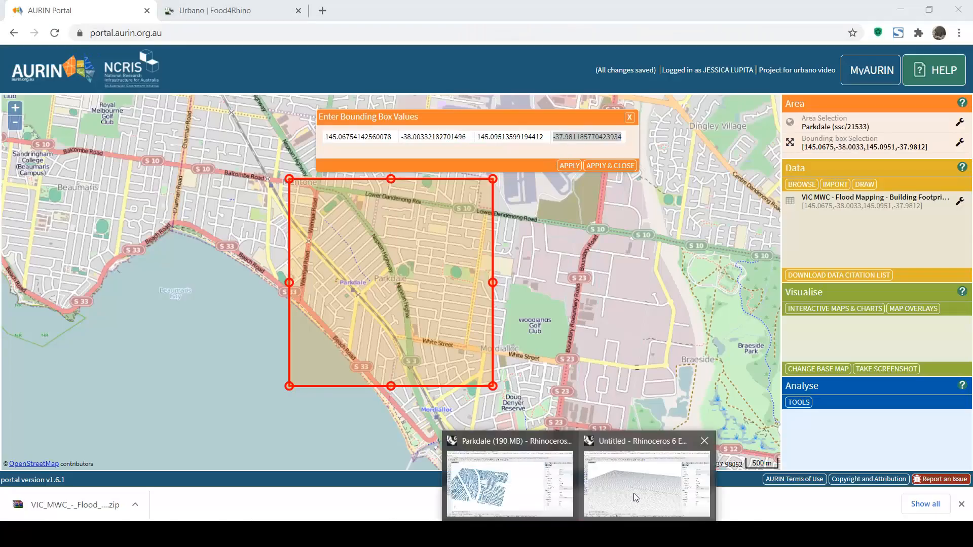
click(635, 498)
double_click(558, 370)
key(ctrl+v)
click(614, 447)
Review the order of the bounding box coordinates in the AURIN Portal against the four Grasshopper panels
click(517, 532)
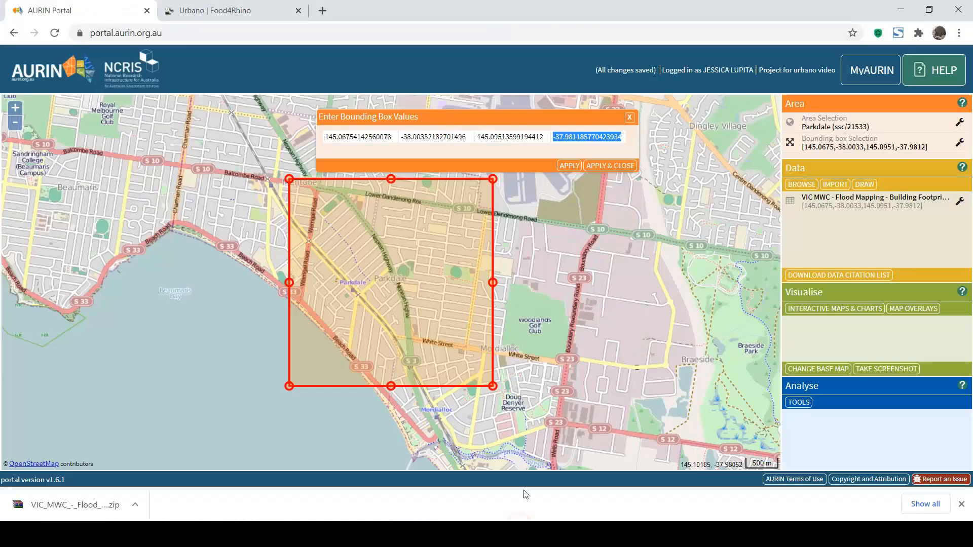
click(336, 139)
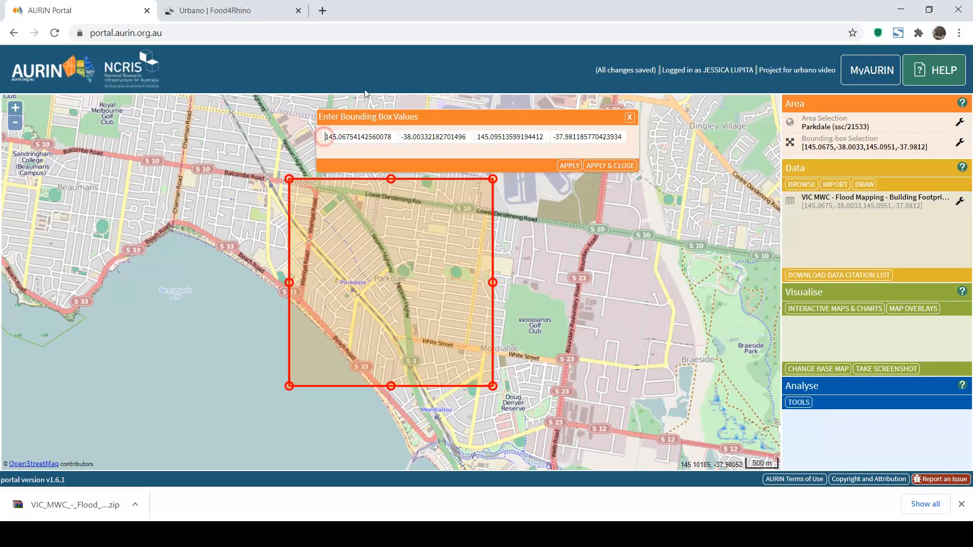
drag(326, 138, 545, 138)
drag(403, 136, 677, 155)
mouse_move(581, 535)
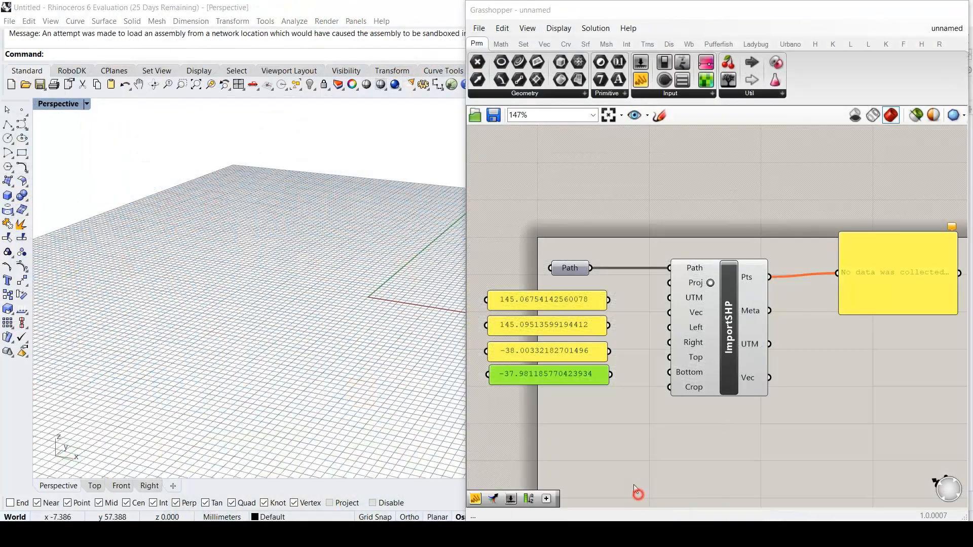
click(633, 485)
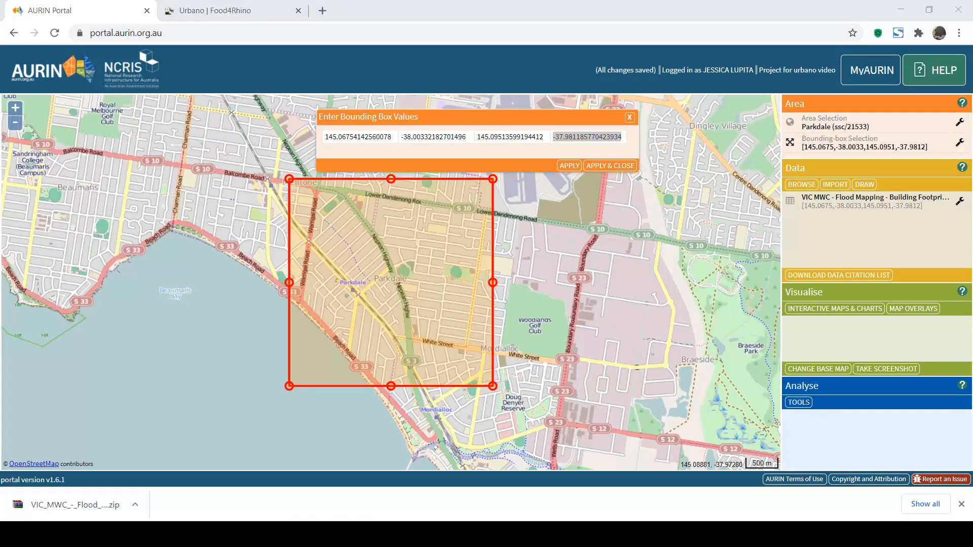
Wire the four coordinate panels, in stacked order, to the Left, Right, Top and Bottom inputs of ImportSHP in Grasshopper
click(614, 496)
drag(612, 305, 671, 334)
drag(605, 332, 675, 372)
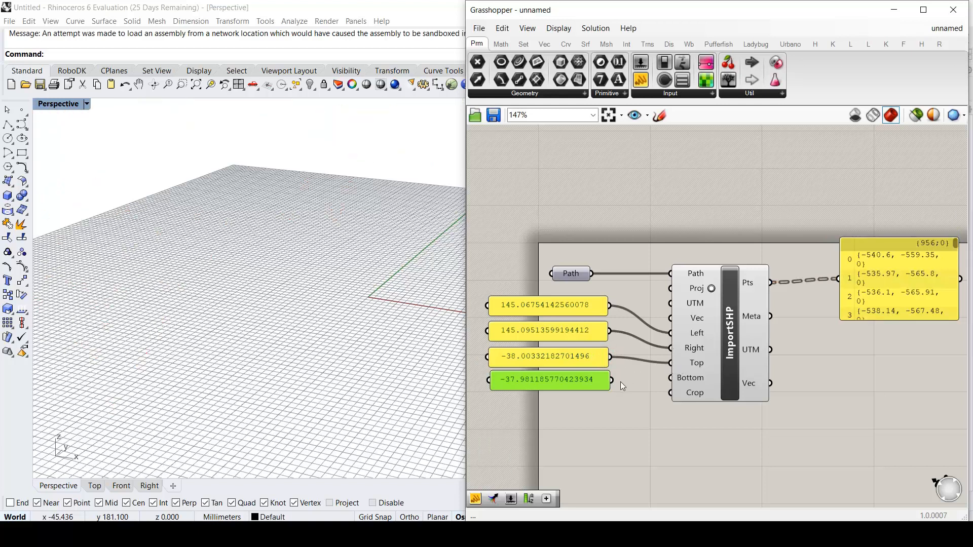
drag(613, 380, 672, 379)
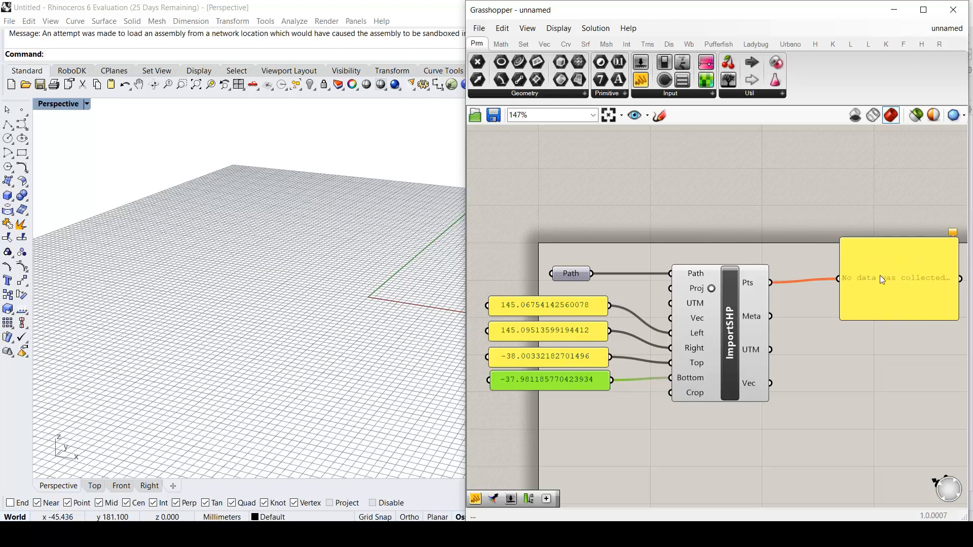
right_drag(566, 412, 584, 420)
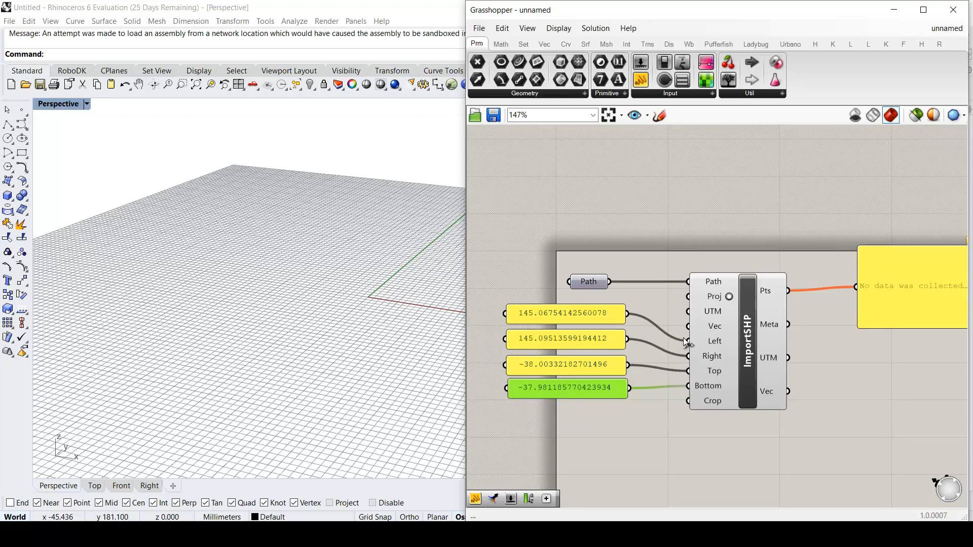
Rewire the latitude panels so -37.981185770423934 feeds ImportSHP's Top and -38.00332182701496 feeds Bottom, and restack the two panels in that order
drag(736, 373, 735, 363)
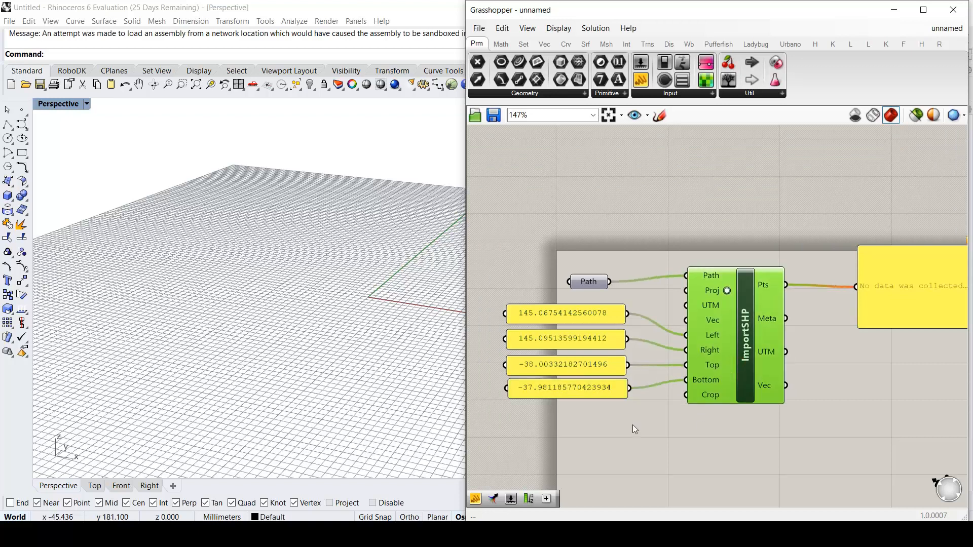
click(732, 415)
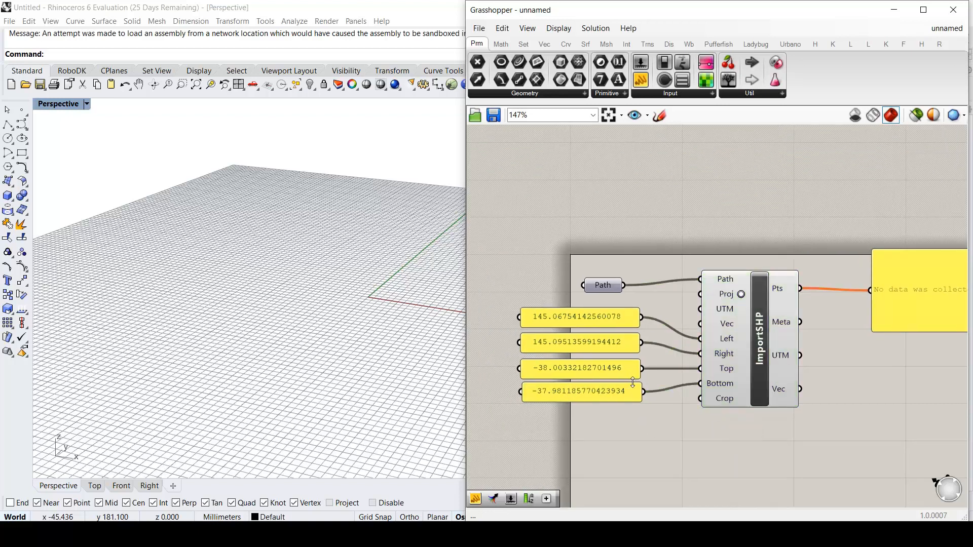
scroll(631, 416, up, 1)
right_drag(624, 430, 631, 429)
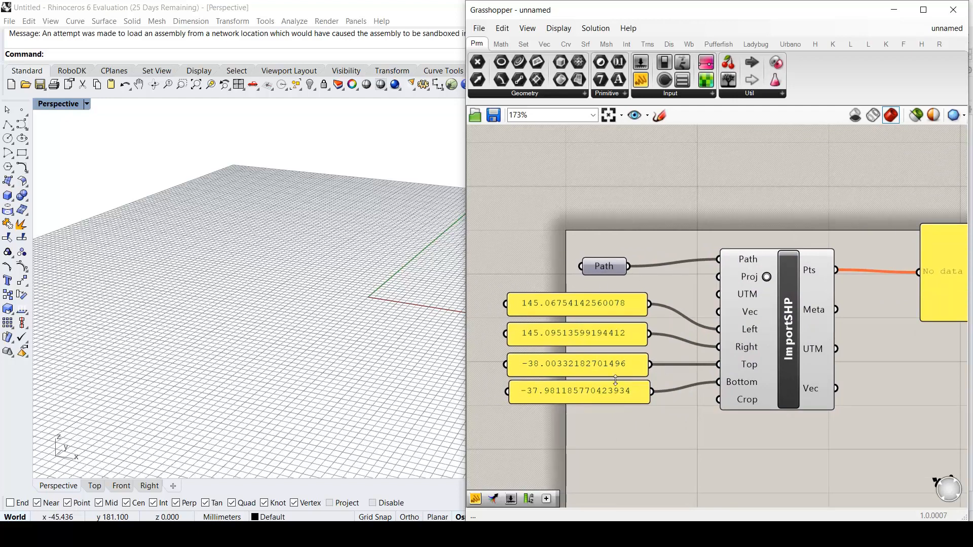
shift+drag(653, 364, 717, 383)
shift+drag(653, 392, 718, 365)
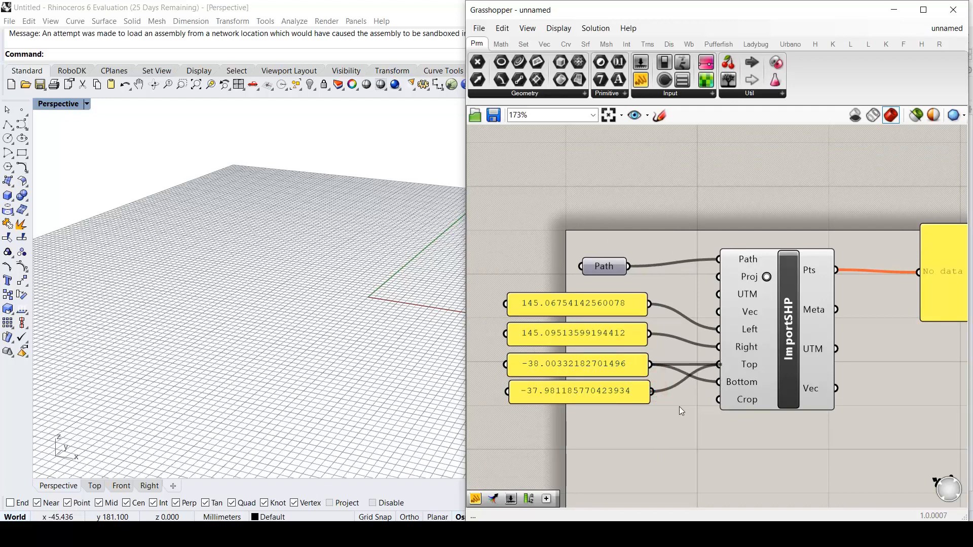
scroll(359, 289, down, 2)
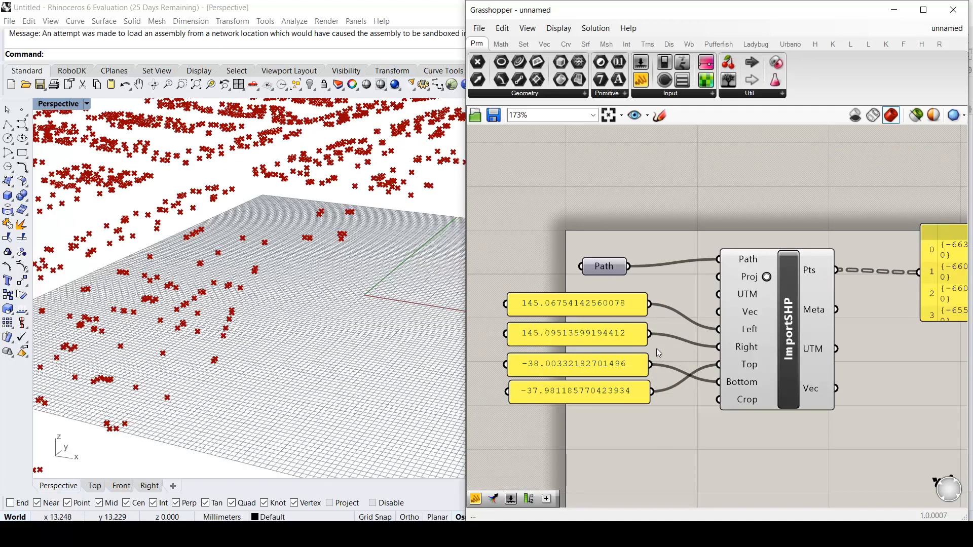
mouse_move(579, 391)
mouse_down()
mouse_move(570, 349)
mouse_move(581, 405)
mouse_move(575, 390)
mouse_up()
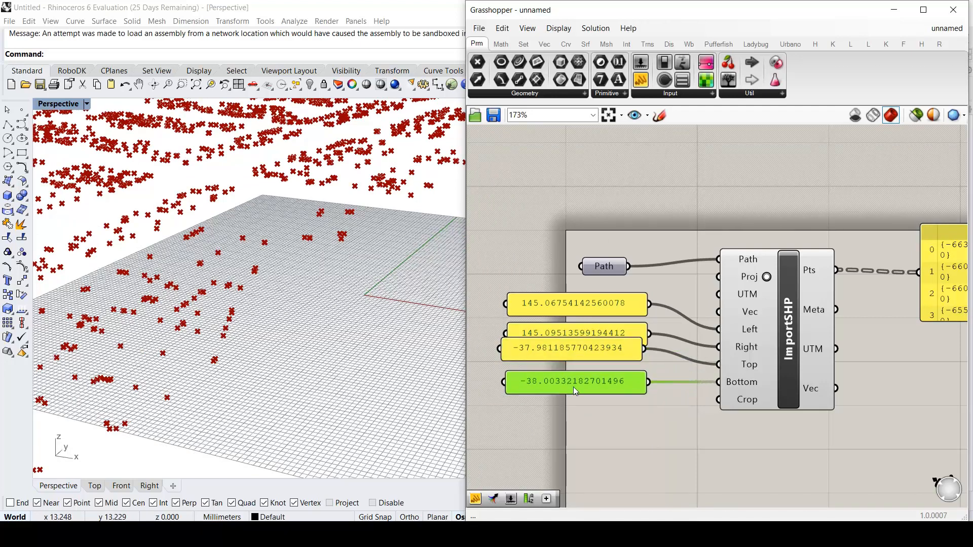
drag(577, 350, 590, 400)
Examine the extent and layout of the imported building points in the Rhino perspective view
scroll(820, 294, down, 4)
scroll(408, 272, down, 8)
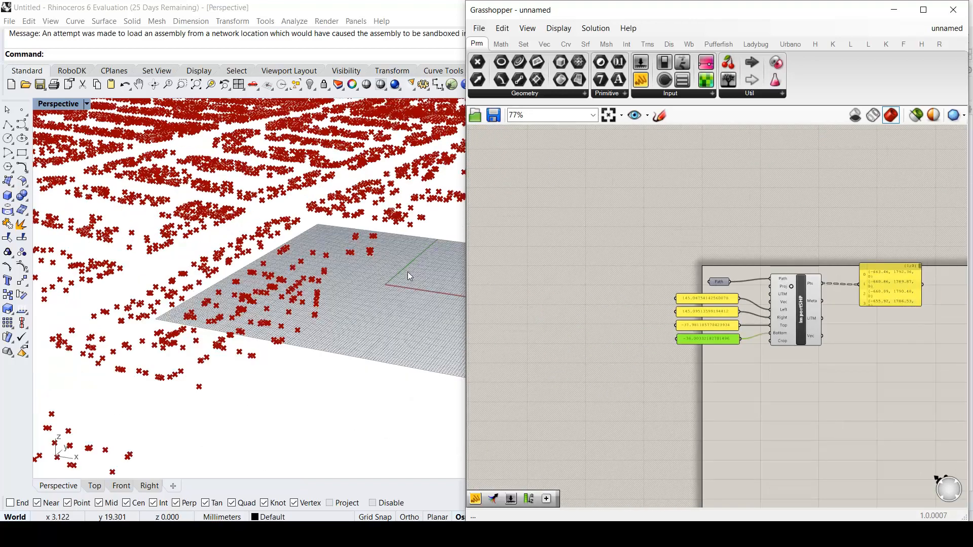
scroll(421, 276, down, 4)
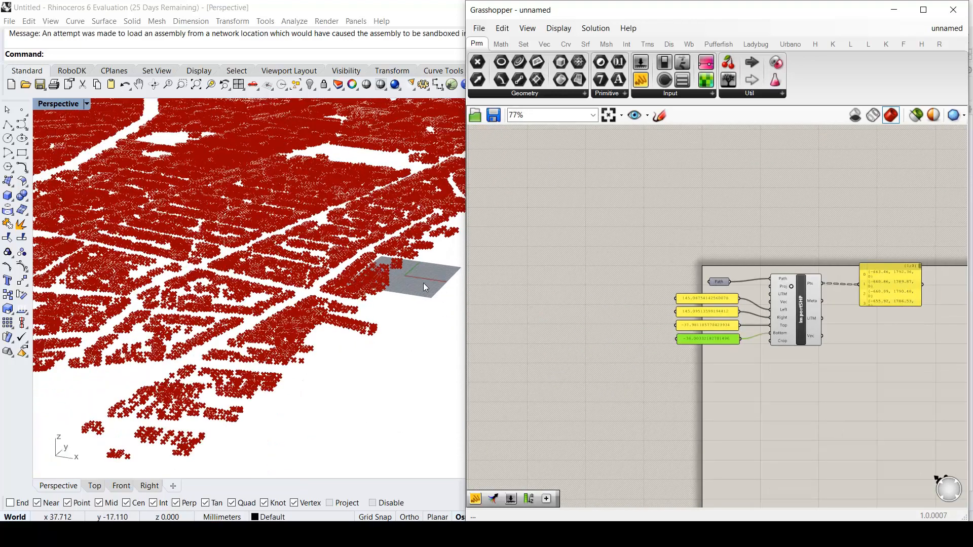
shift+right_drag(326, 240, 324, 152)
scroll(314, 212, down, 1)
shift+right_drag(324, 189, 355, 253)
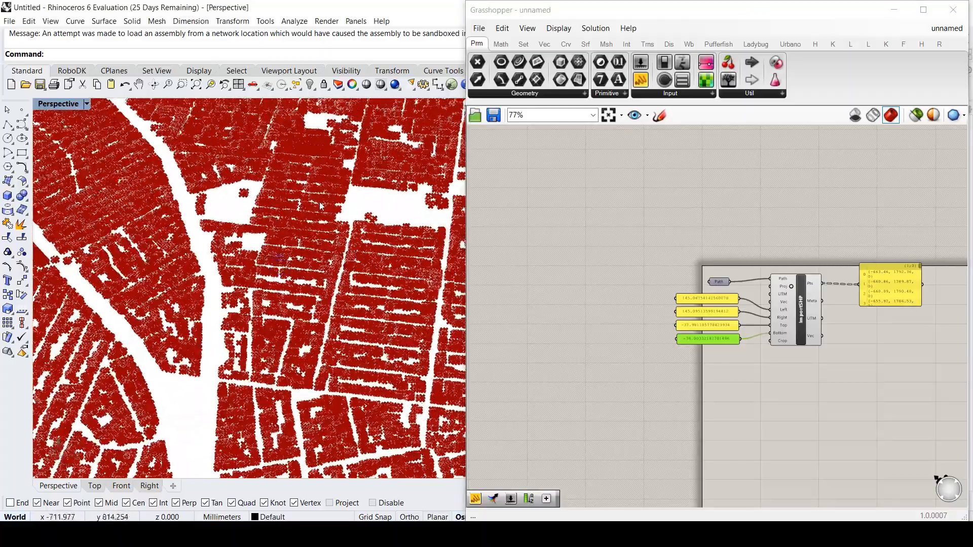
shift+right_drag(334, 167, 348, 229)
scroll(347, 230, down, 3)
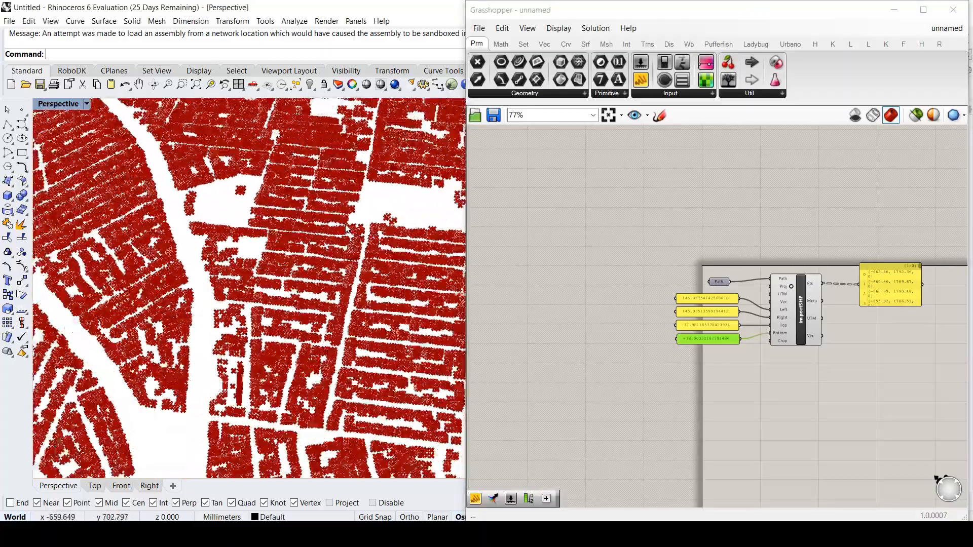
scroll(327, 251, down, 2)
right_drag(325, 268, 327, 294)
Delete the output panel connected to ImportSHP's Pts output in Grasshopper
scroll(760, 309, up, 5)
scroll(646, 322, up, 3)
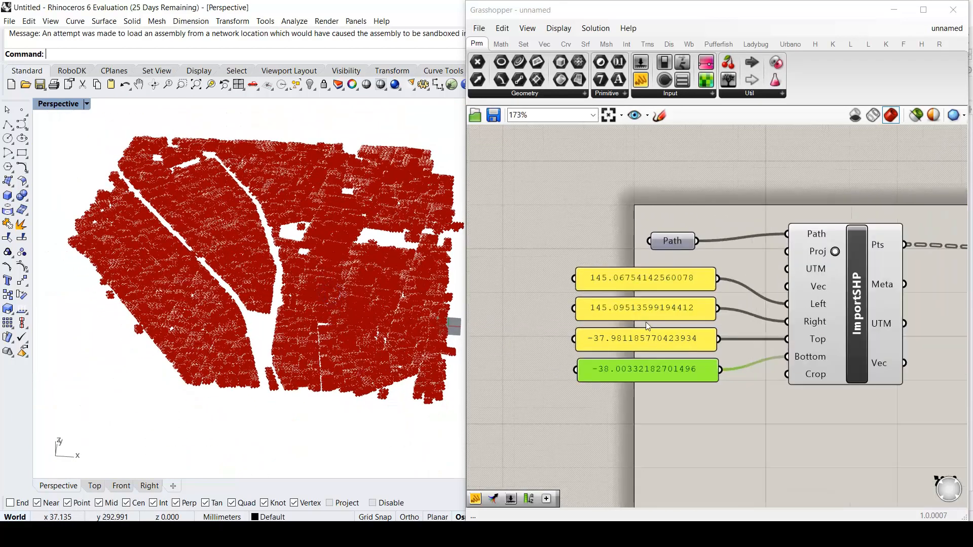
scroll(693, 305, up, 1)
right_drag(790, 370, 602, 394)
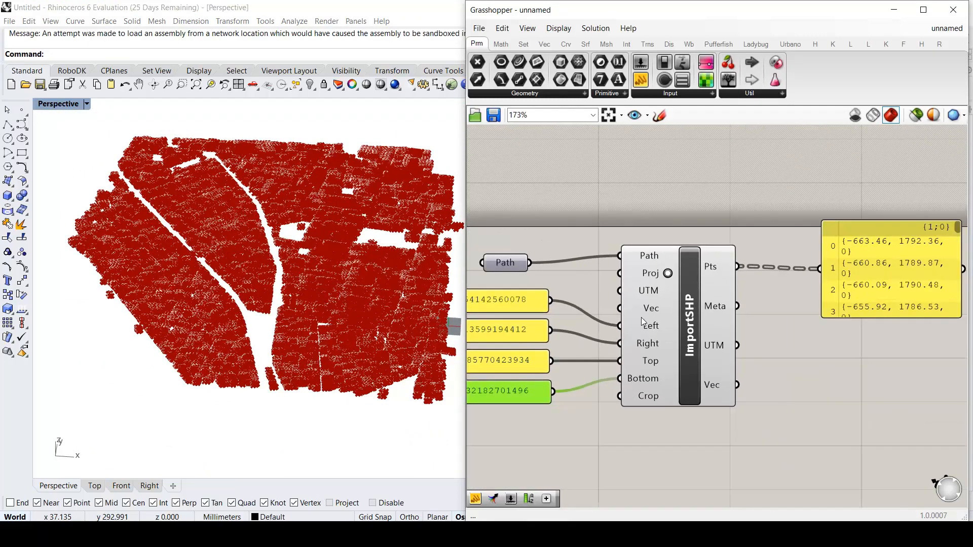
scroll(827, 314, down, 1)
click(797, 279)
key(Delete)
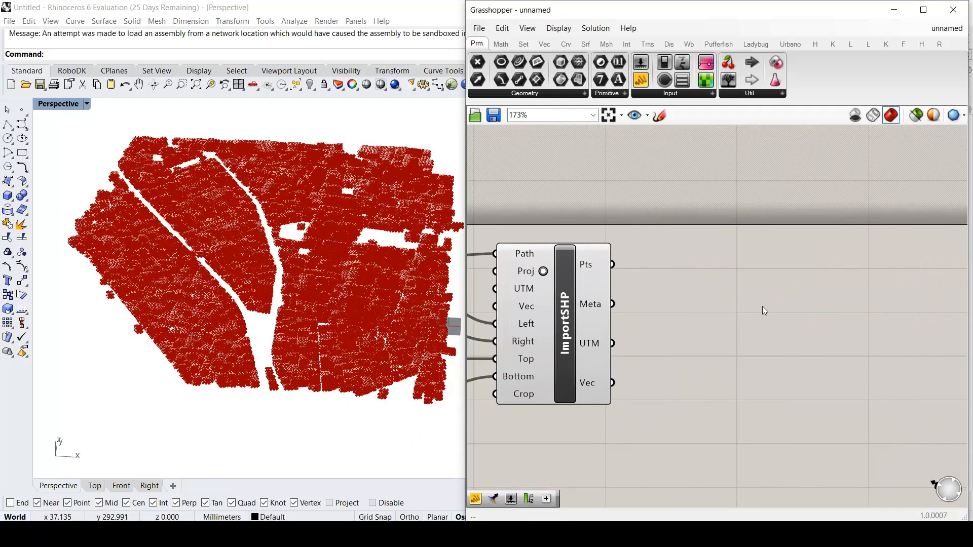
Add a PolyLine component beside ImportSHP and wire the Pts output to its V input
right_drag(751, 267, 743, 284)
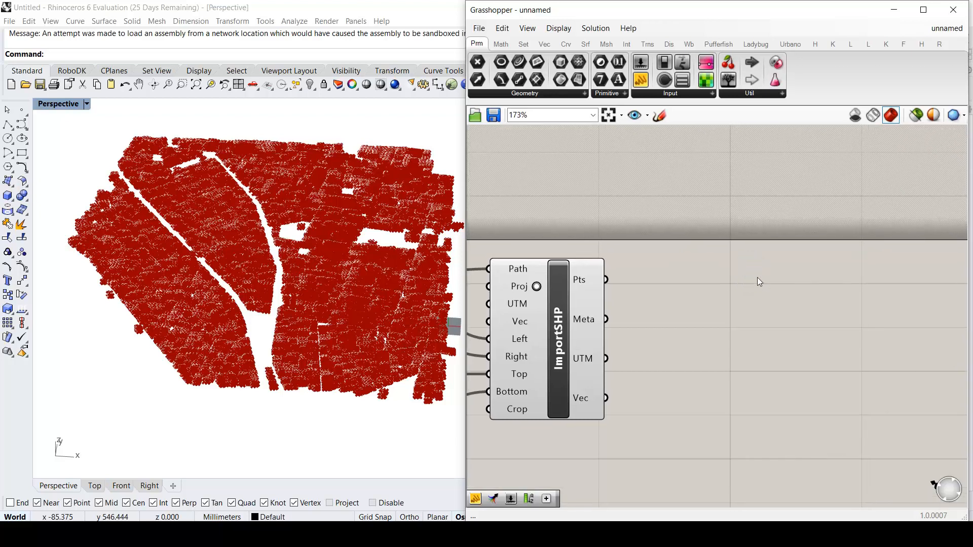
double_click(678, 276)
text(poly)
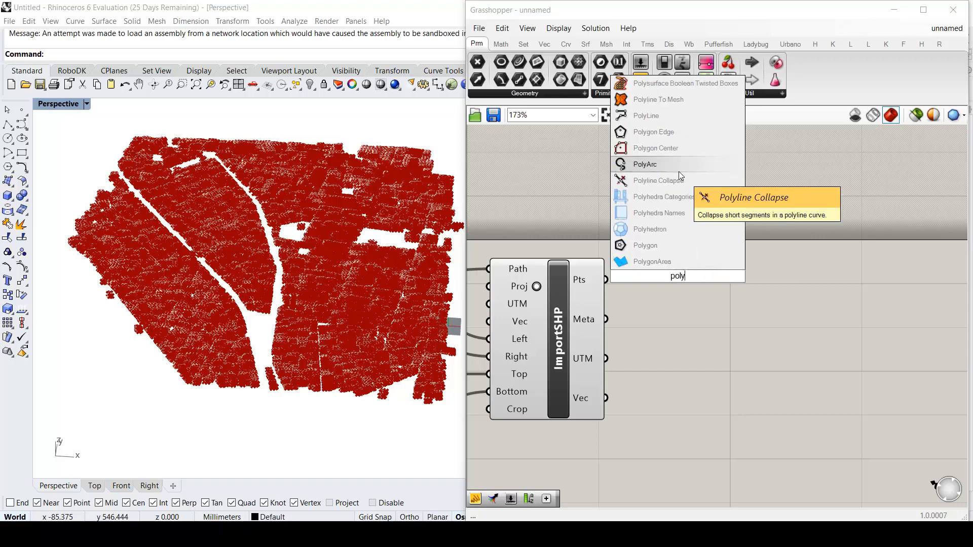
click(667, 115)
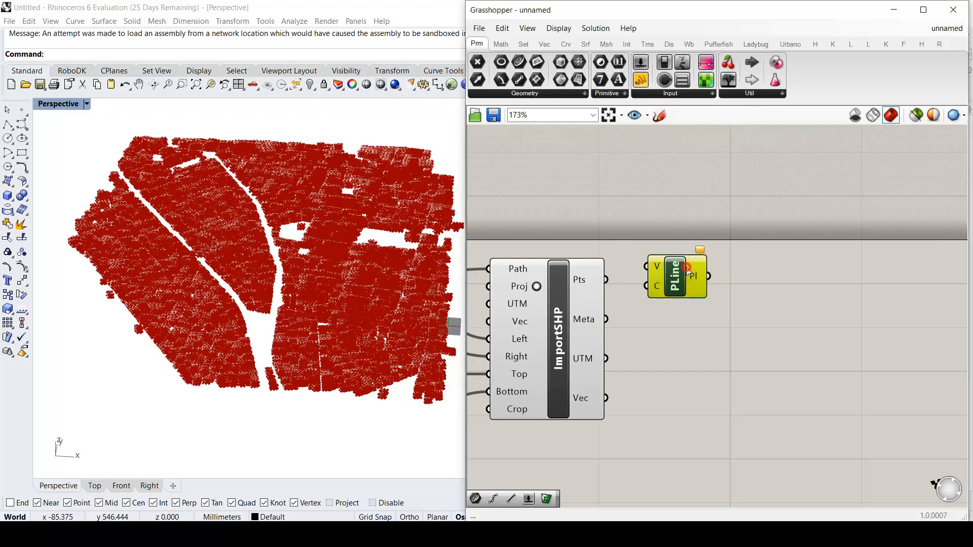
drag(687, 271, 697, 274)
drag(610, 279, 659, 271)
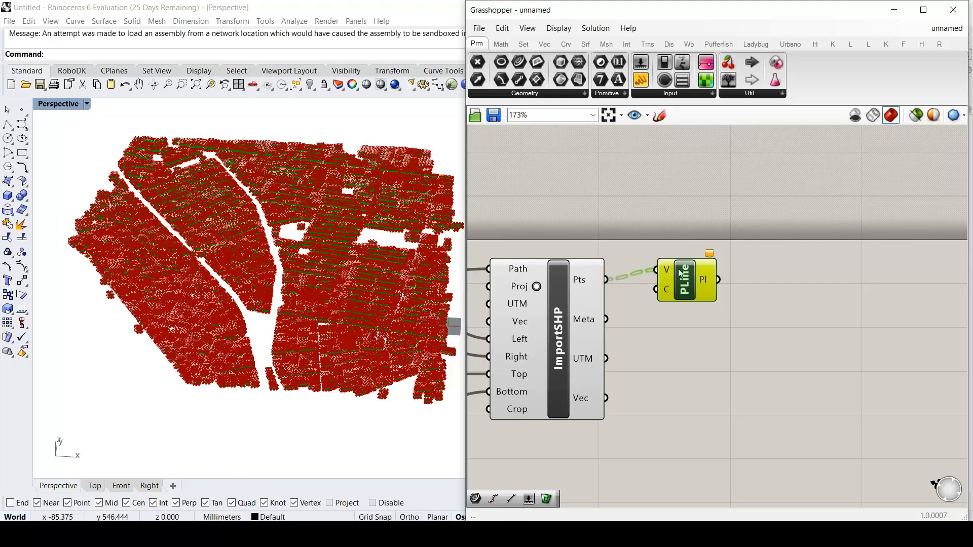
Turn off the preview of ImportSHP and inspect the polyline building footprints in the Rhino perspective view
click(544, 282)
right_click(559, 285)
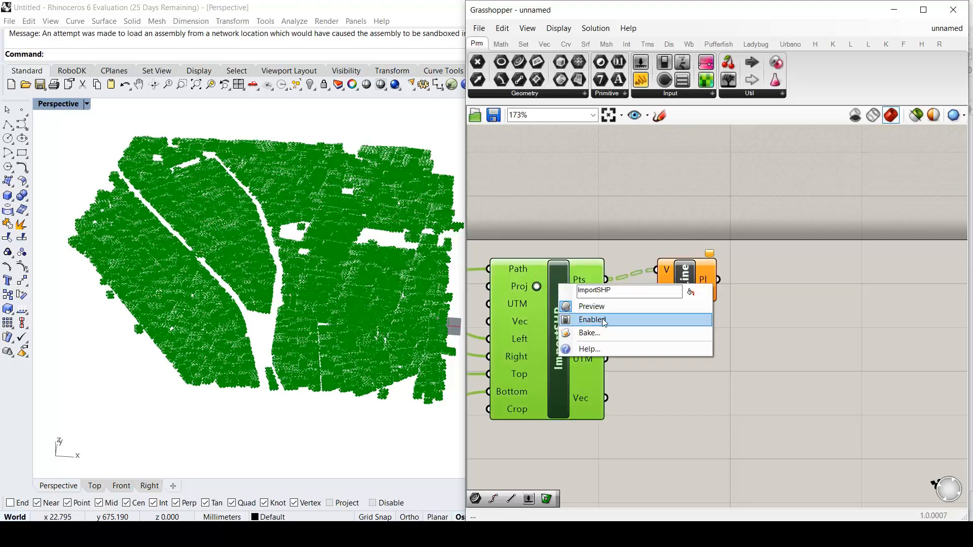
click(603, 310)
scroll(314, 249, up, 5)
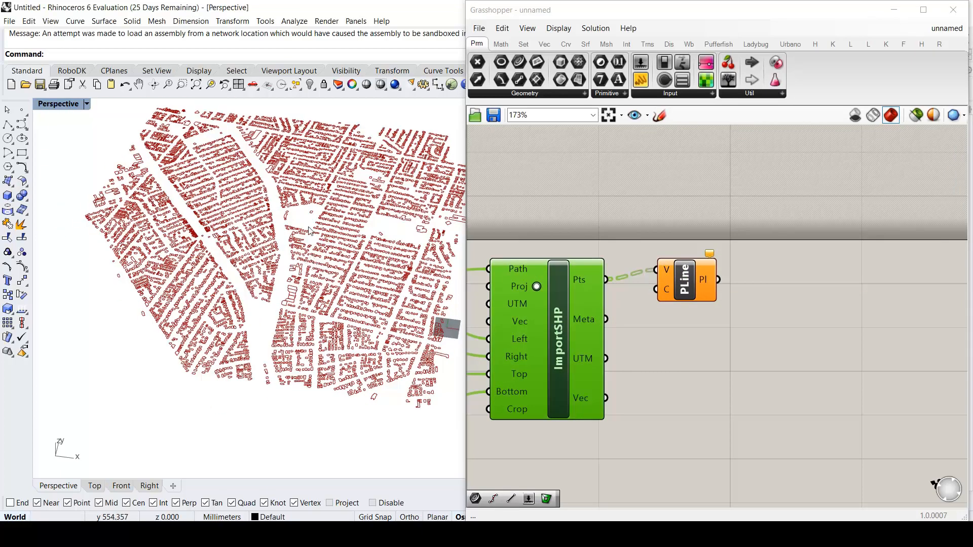
scroll(343, 181, up, 6)
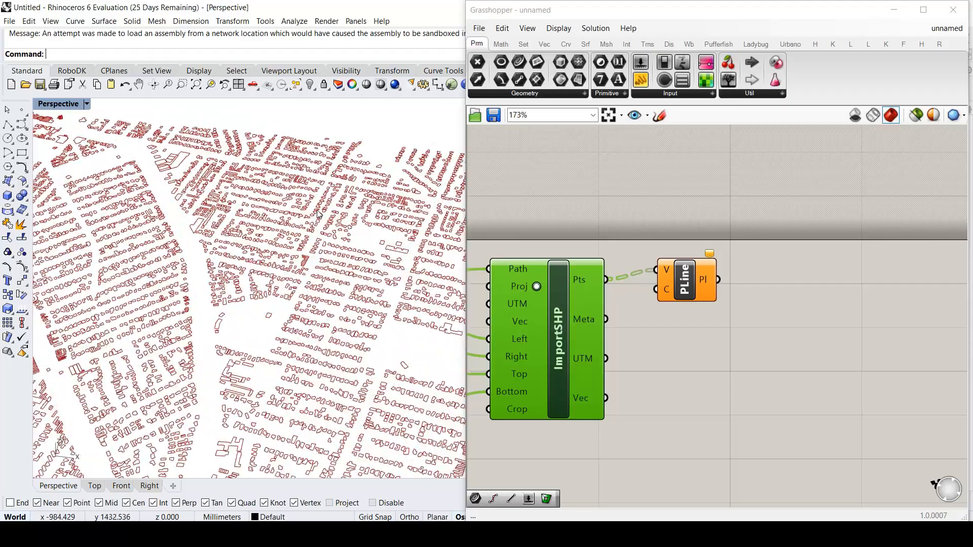
right_drag(317, 210, 288, 226)
scroll(288, 226, down, 6)
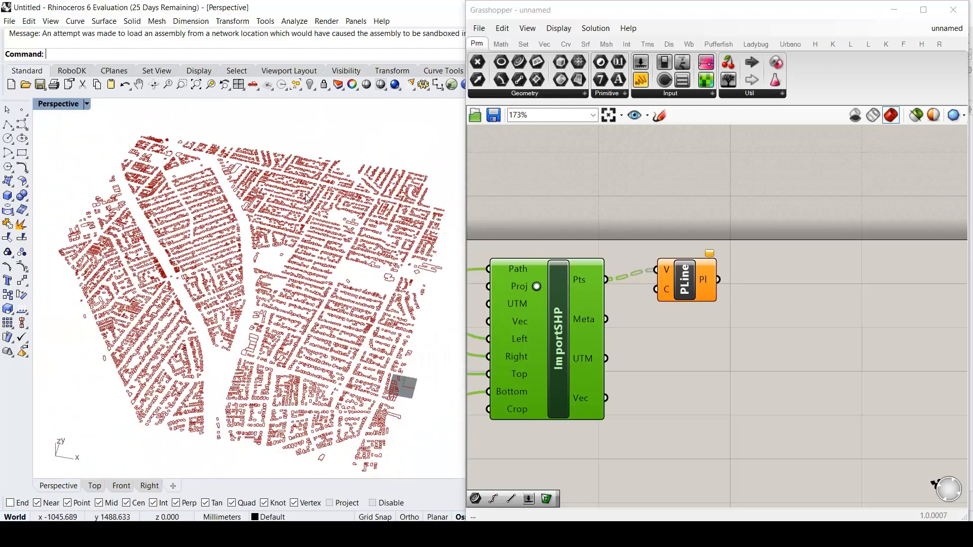
right_drag(245, 300, 289, 209)
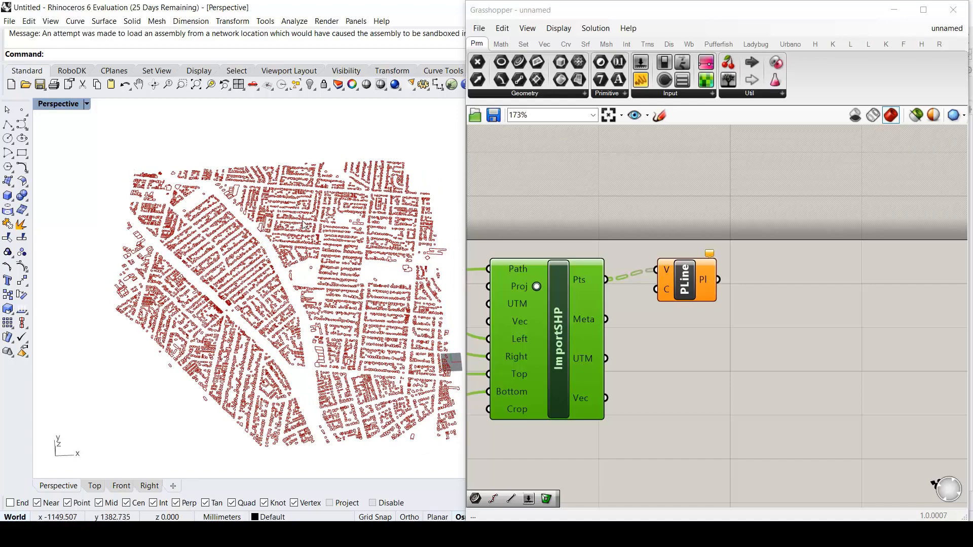
right_drag(304, 263, 345, 238)
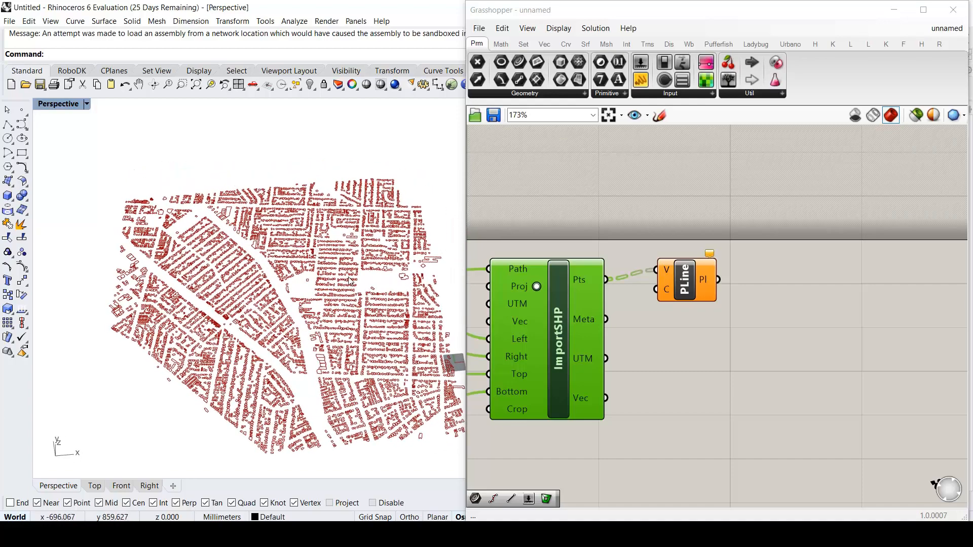
Add an Urbano Inspect Building component to the canvas and place it level with the PolyLine component, beyond its output
double_click(746, 355)
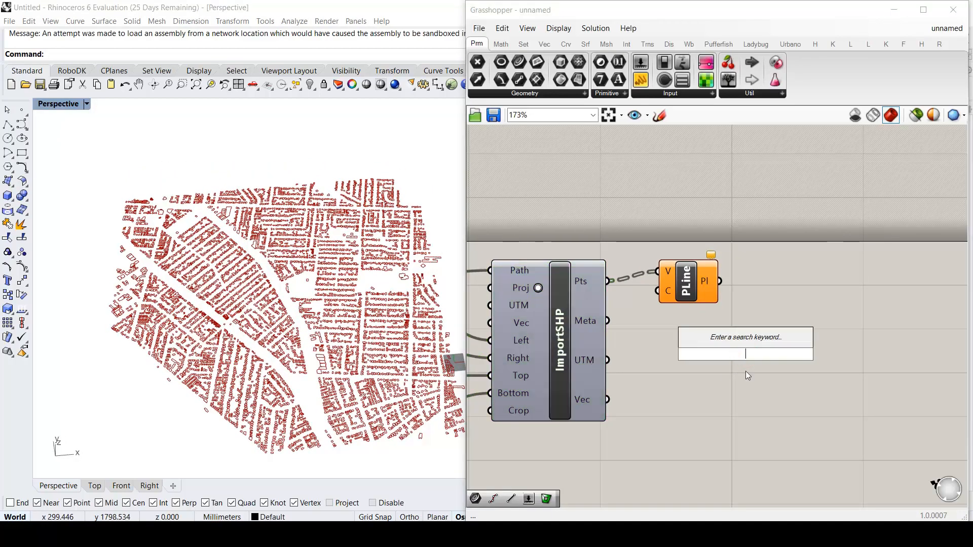
text(insp)
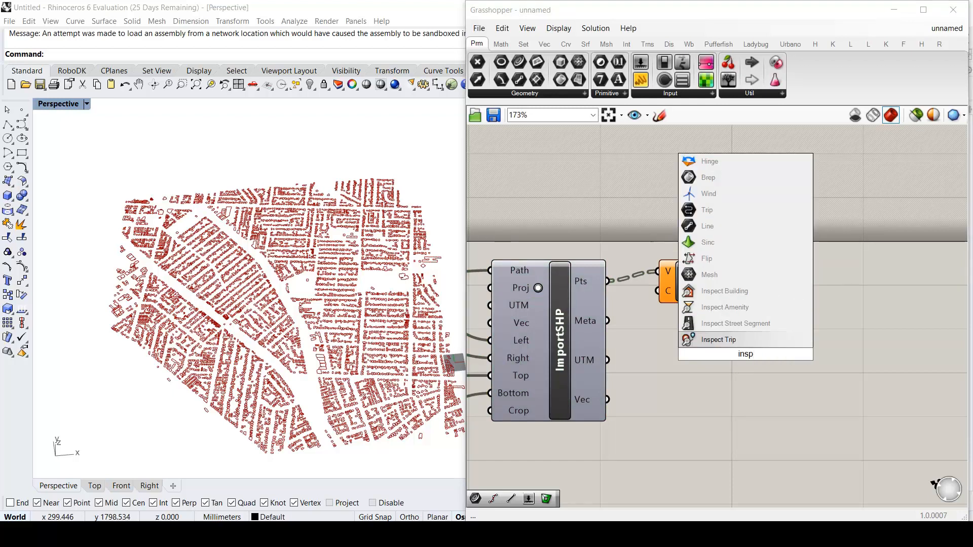
text(ect b)
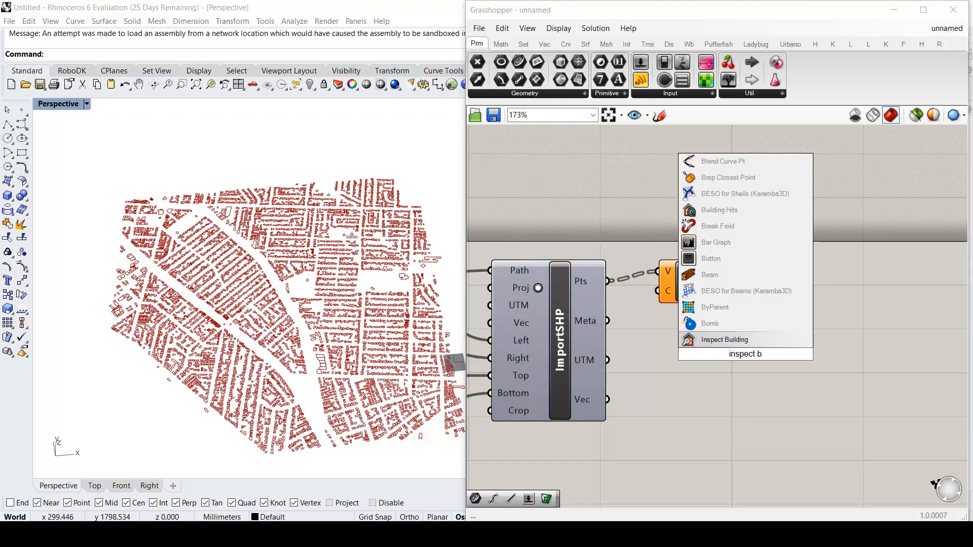
click(710, 339)
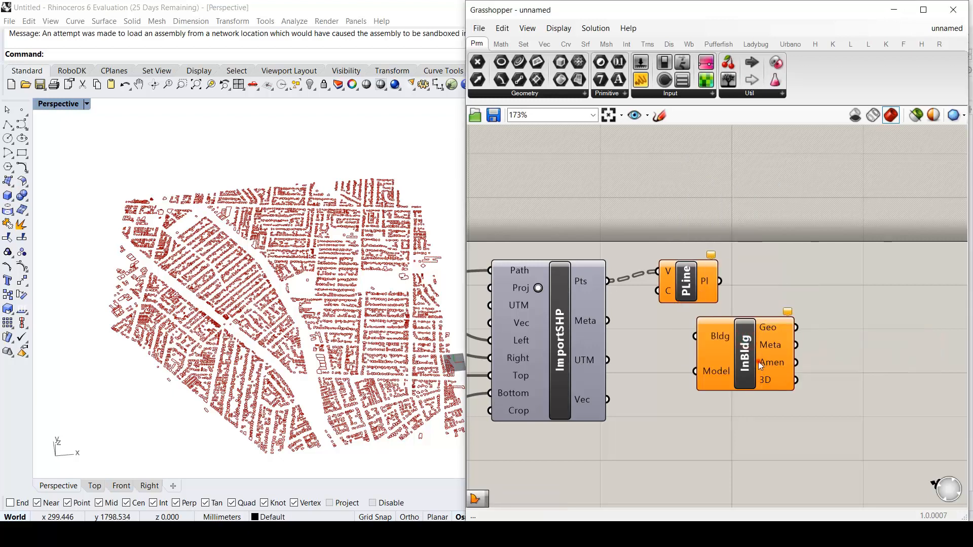
drag(760, 366, 831, 355)
right_drag(894, 277, 801, 300)
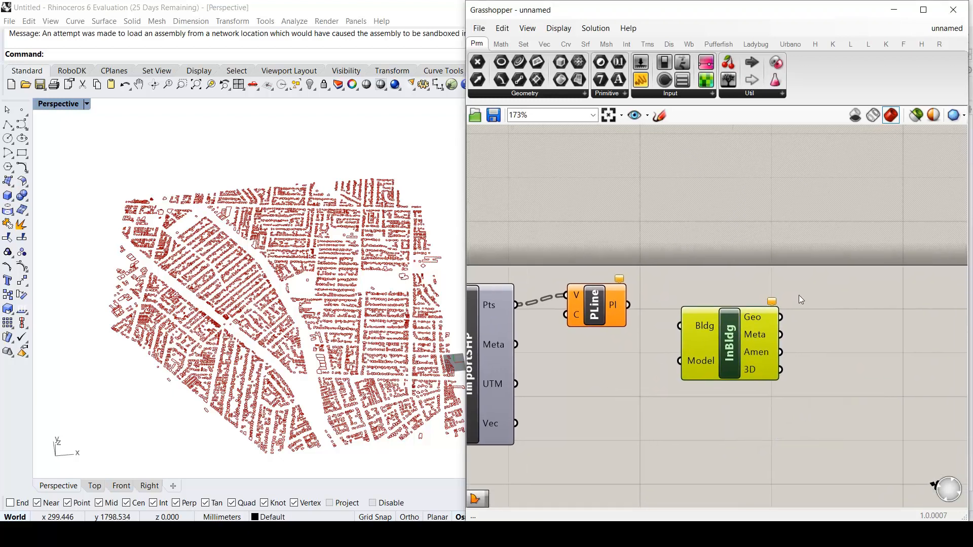
key(Up)
key(Up)
key(Up)
key(Up)
key(Up)
key(Up)
key(Up)
key(Up)
key(Up)
key(Up)
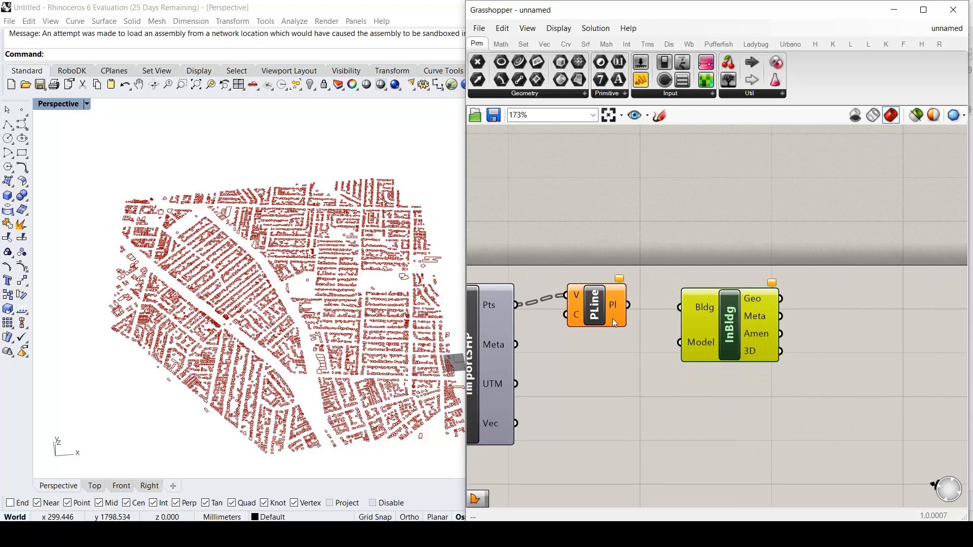
Wire the Pl output of PolyLine to the Bldg input of Inspect Building and check the buildings in the Rhino view
drag(629, 306, 682, 307)
scroll(598, 325, up, 1)
click(597, 320)
right_click(594, 312)
click(365, 317)
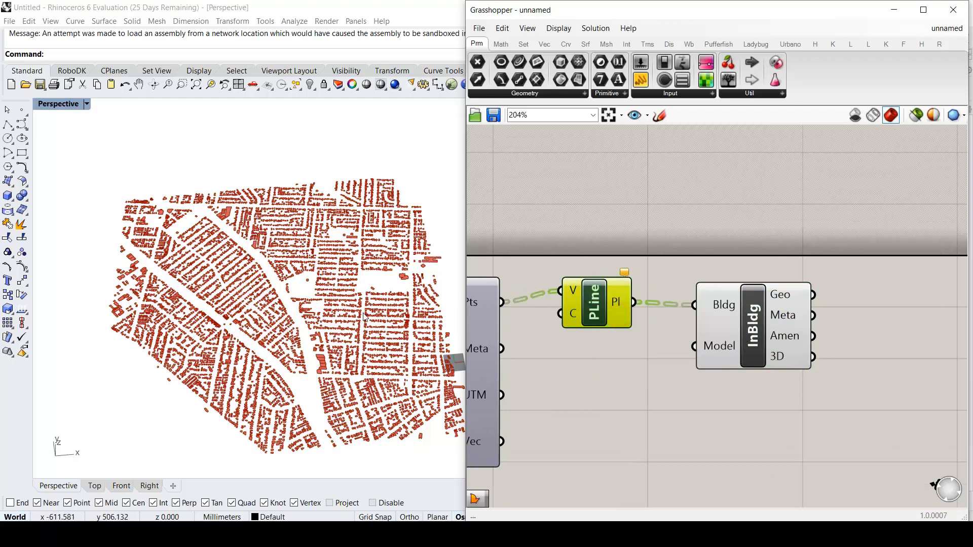
scroll(365, 317, up, 3)
Select the Inspect Building component and review its outputs and the component chain from ImportSHP through PolyLine
right_drag(761, 343, 663, 346)
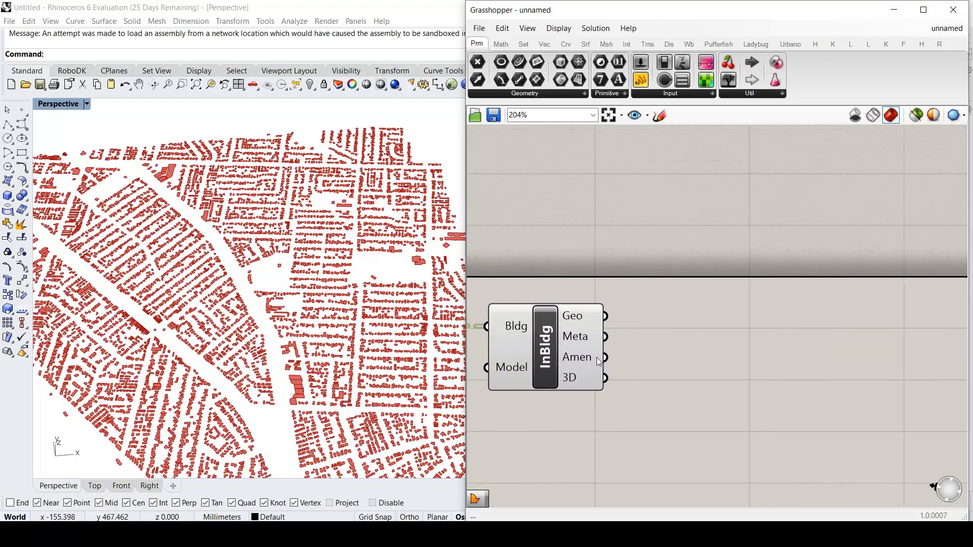
click(569, 360)
mouse_move(610, 324)
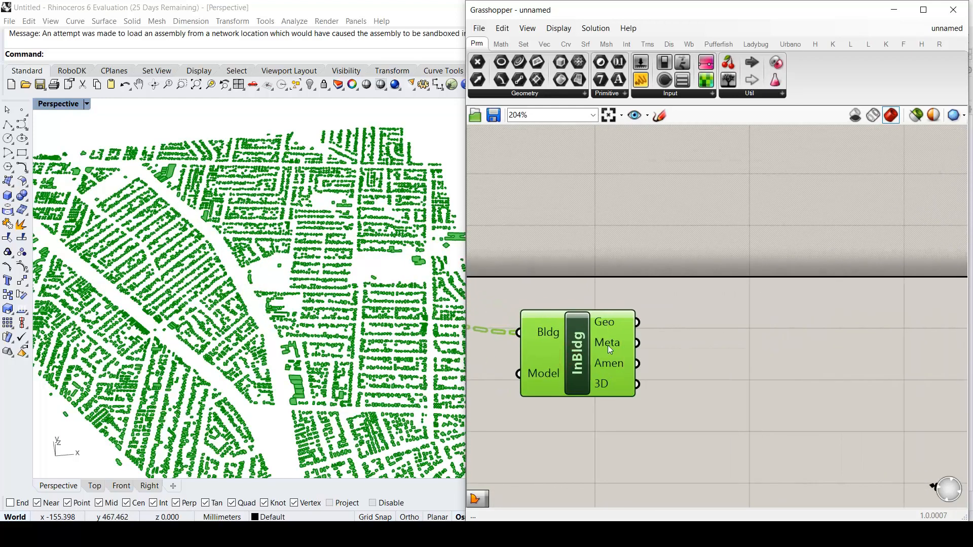
right_drag(465, 395, 615, 375)
scroll(723, 327, down, 3)
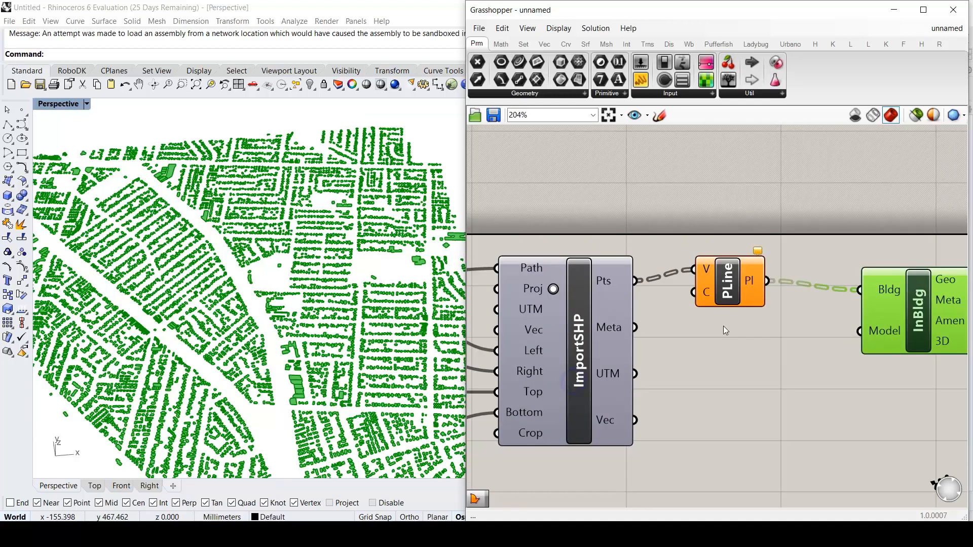
right_drag(768, 341, 586, 339)
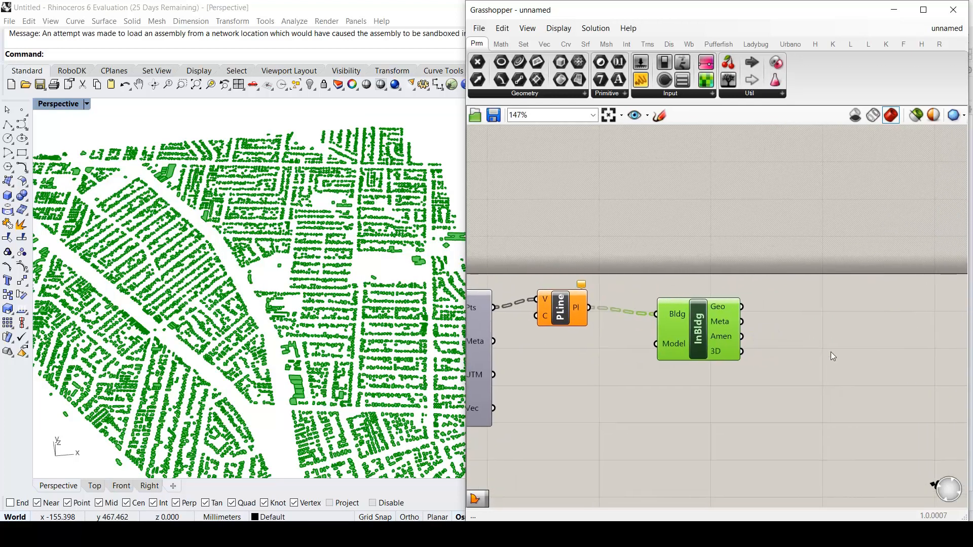
scroll(850, 327, up, 1)
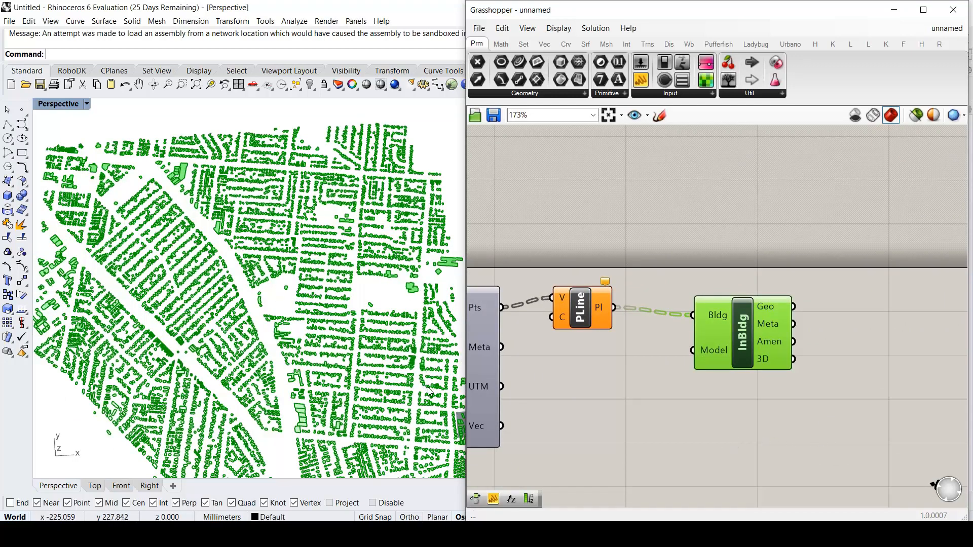
scroll(381, 389, up, 2)
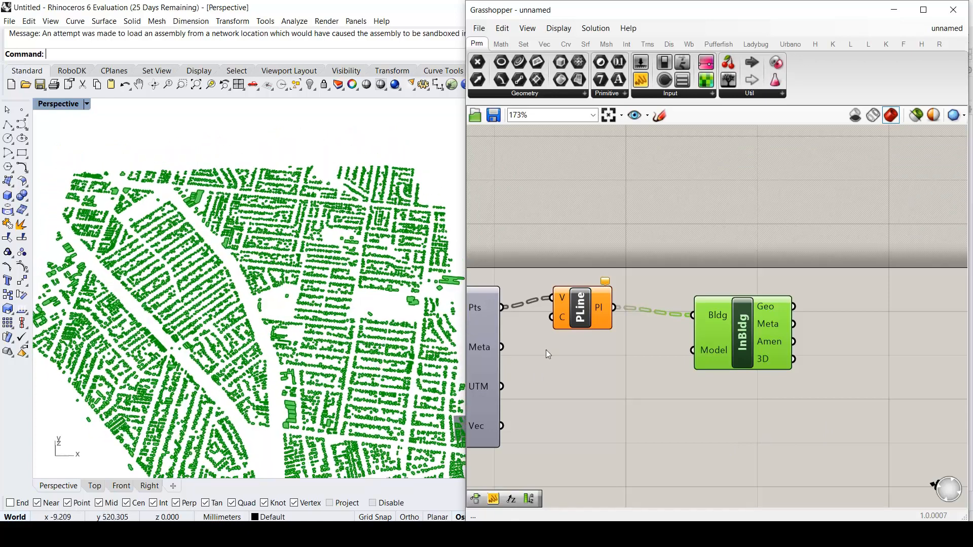
right_drag(550, 358, 771, 397)
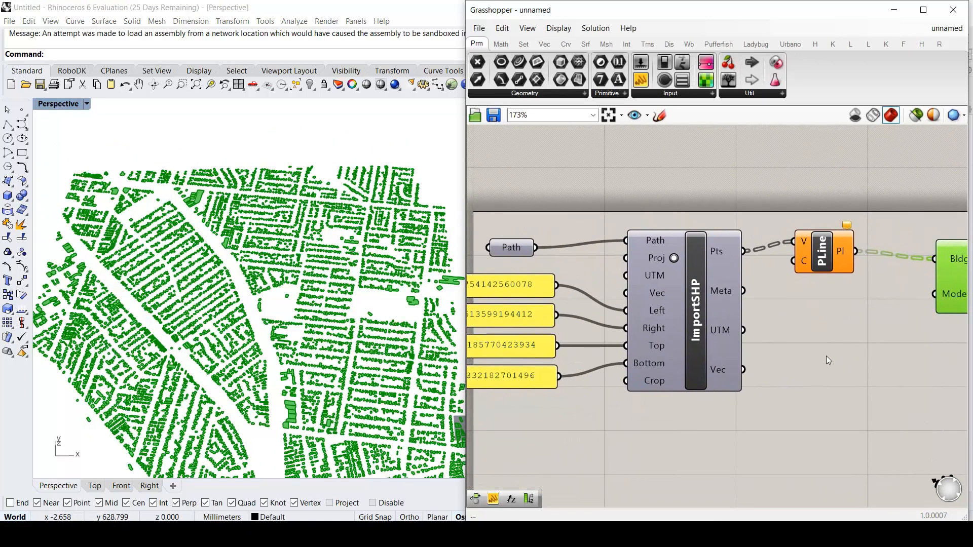
right_drag(877, 394, 622, 373)
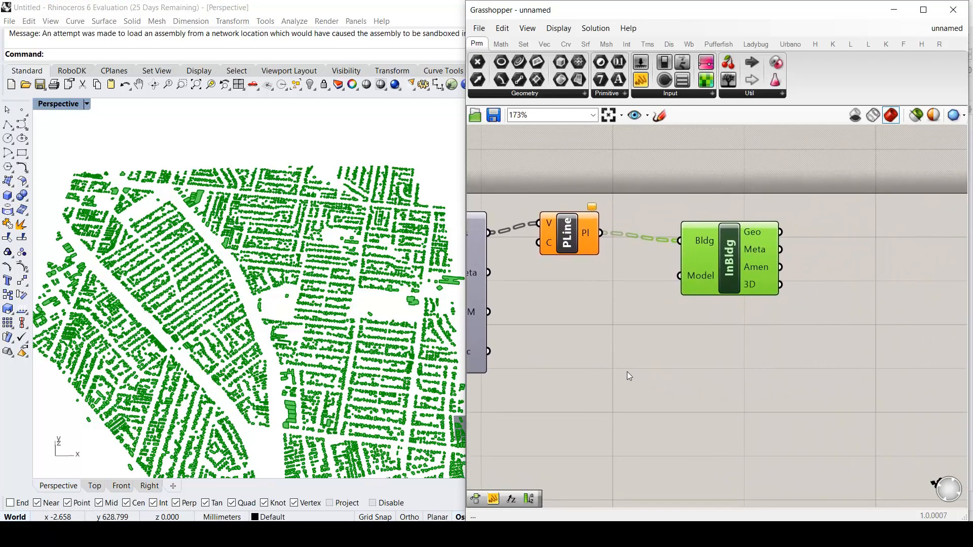
right_drag(227, 291, 248, 302)
right_drag(563, 323, 814, 315)
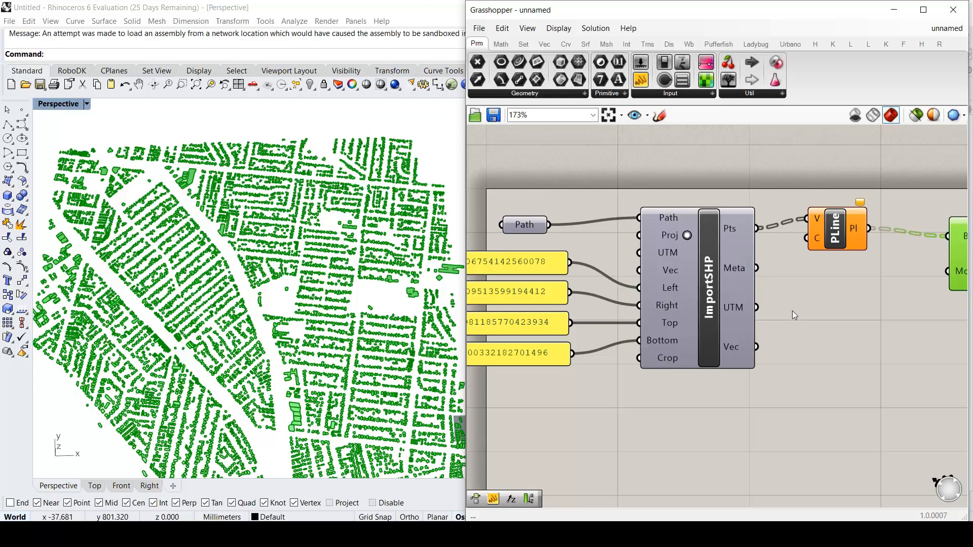
Add a panel below the PolyLine component and wire the Meta output of ImportSHP into it
right_drag(795, 315, 673, 285)
double_click(756, 337)
text(panel)
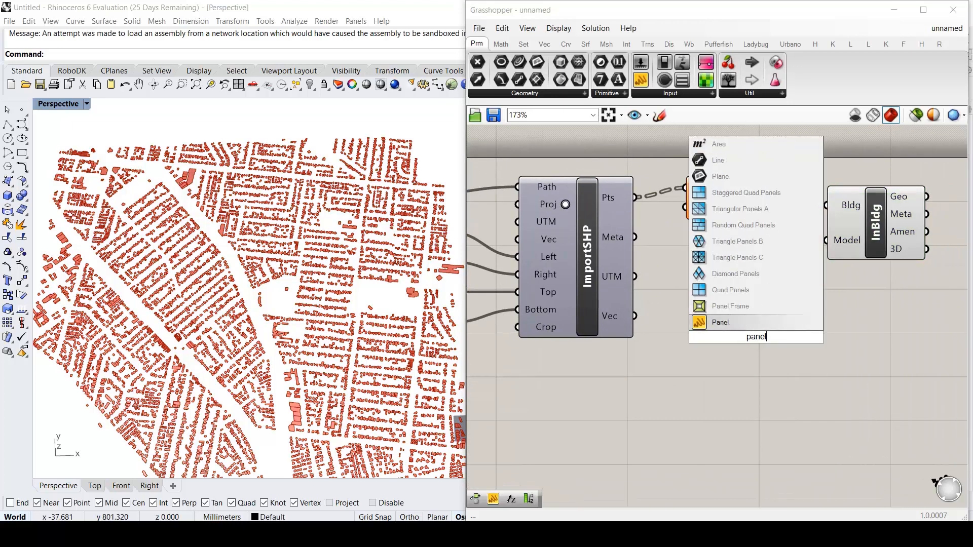
key(Return)
drag(740, 333, 739, 296)
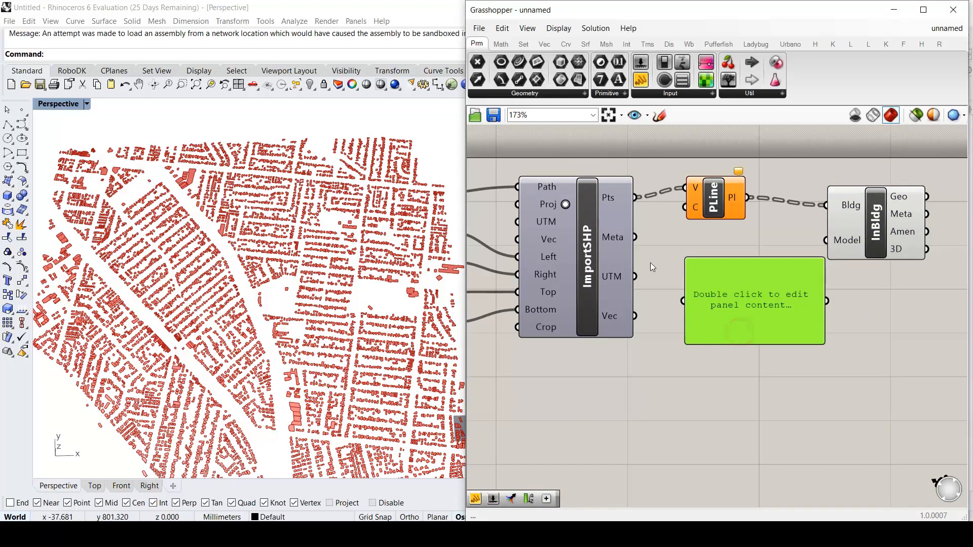
drag(635, 237, 683, 301)
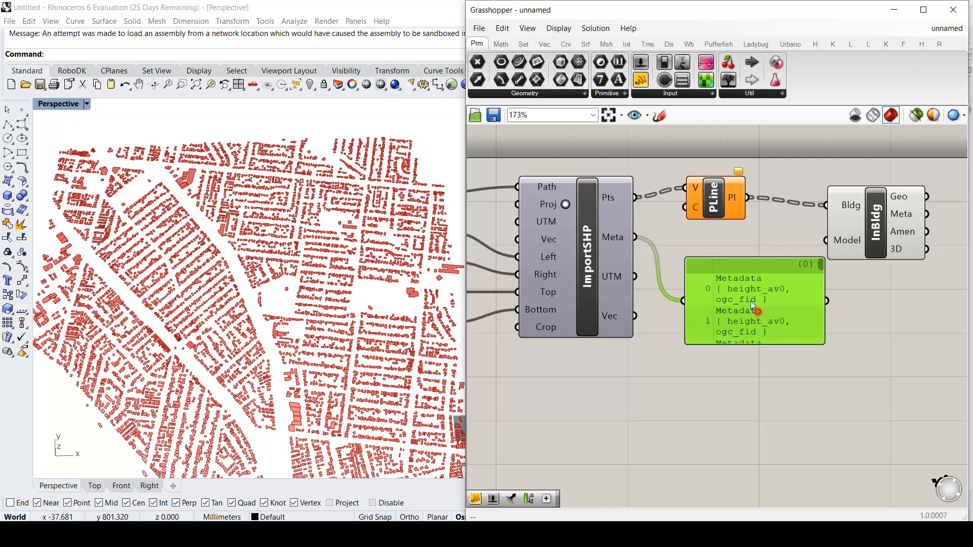
Enlarge the metadata panel to read the attribute names, and delete the panel
drag(792, 296, 793, 379)
drag(793, 335, 855, 332)
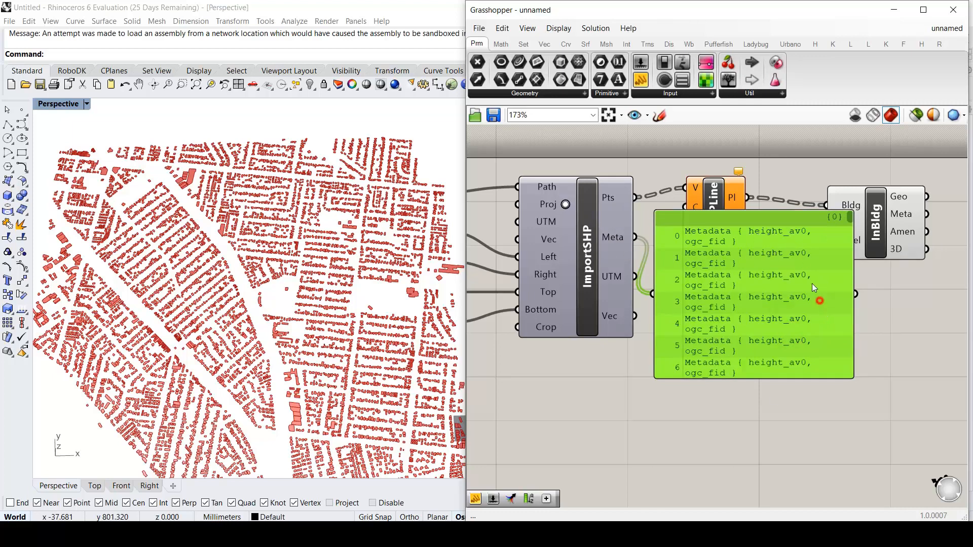
key(Delete)
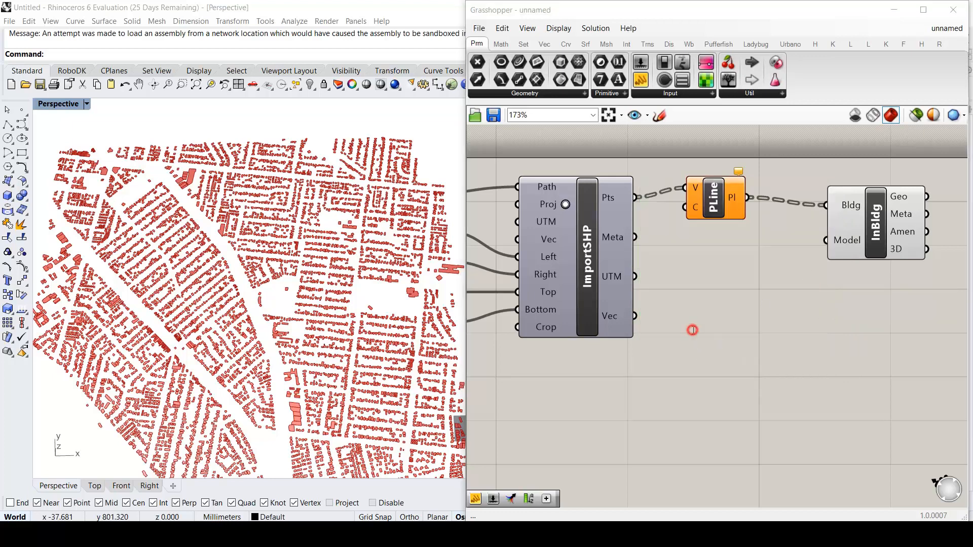
Add a Deconstruct Metadata component below PolyLine and wire the Meta output of ImportSHP to its Meta input
double_click(692, 330)
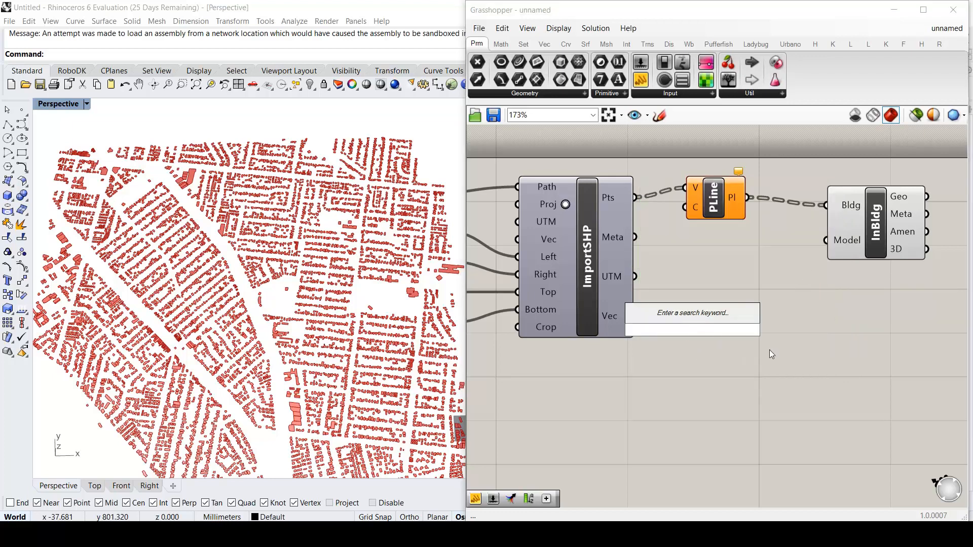
text(deconstr)
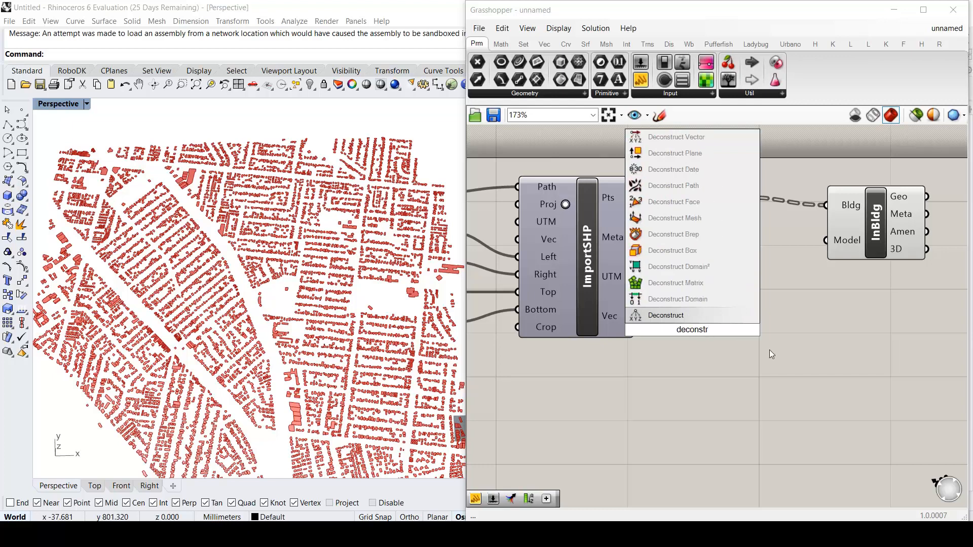
text(uct met)
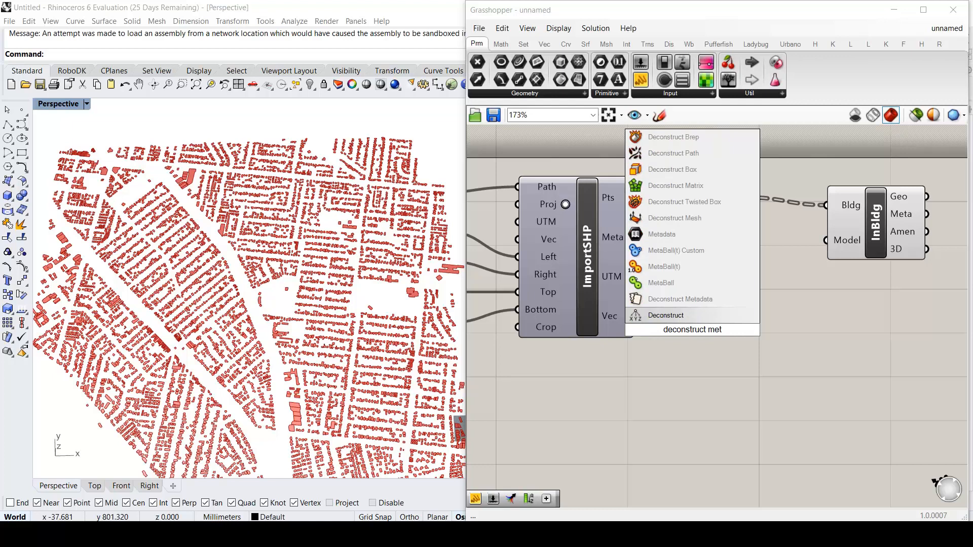
click(735, 300)
drag(734, 305, 804, 314)
right_drag(679, 379, 745, 400)
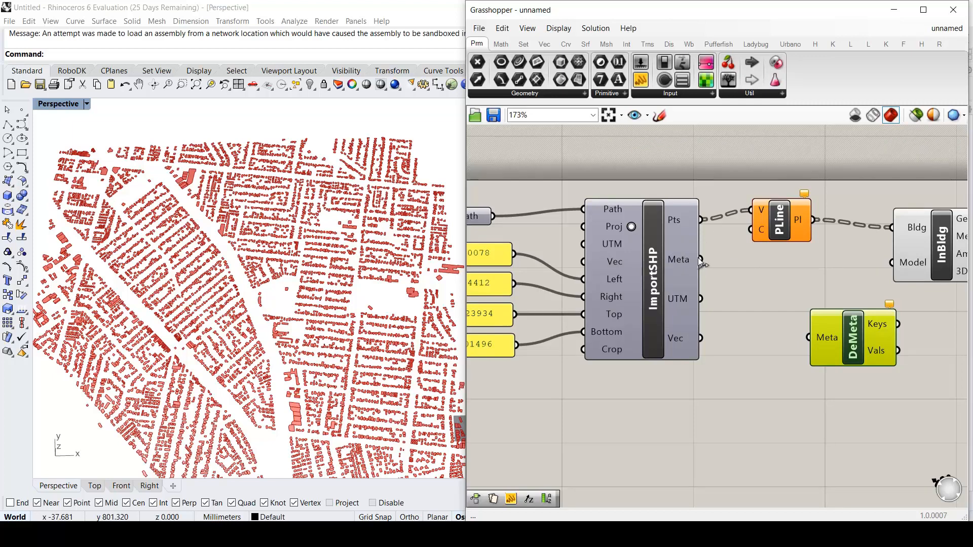
drag(700, 259, 809, 337)
Add a KeySearch component beyond Deconstruct Metadata and wire Keys and Vals to its K and V inputs
right_drag(850, 383, 812, 348)
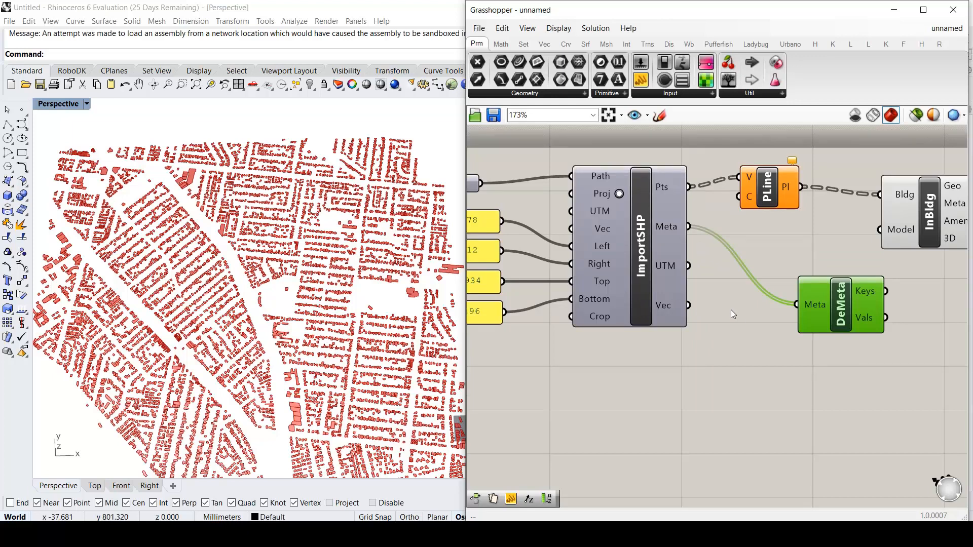
right_drag(745, 347, 630, 365)
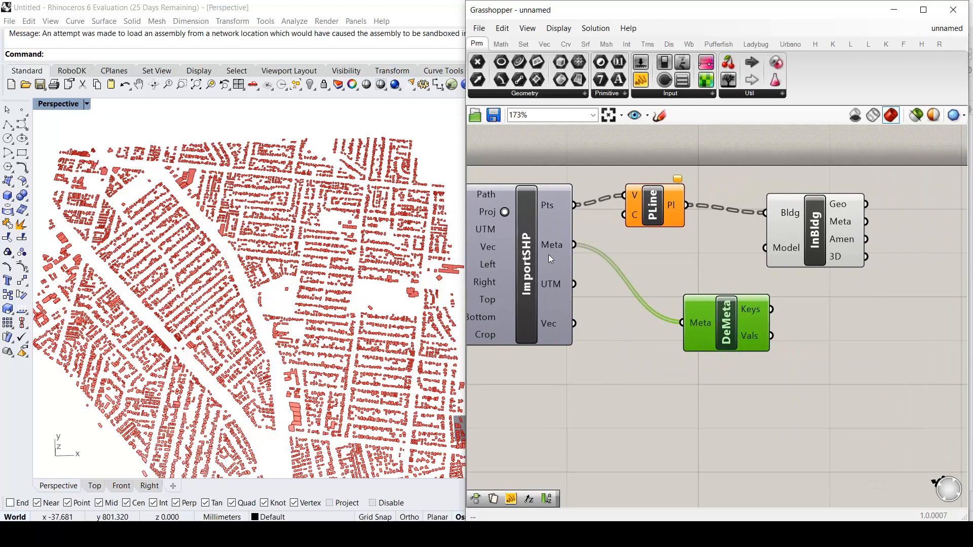
right_drag(826, 374, 770, 387)
double_click(807, 361)
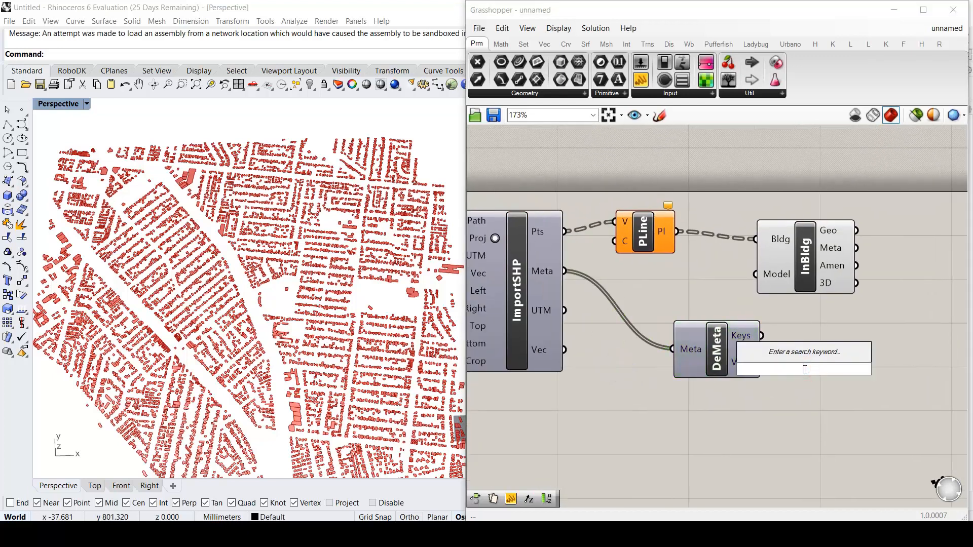
text(key)
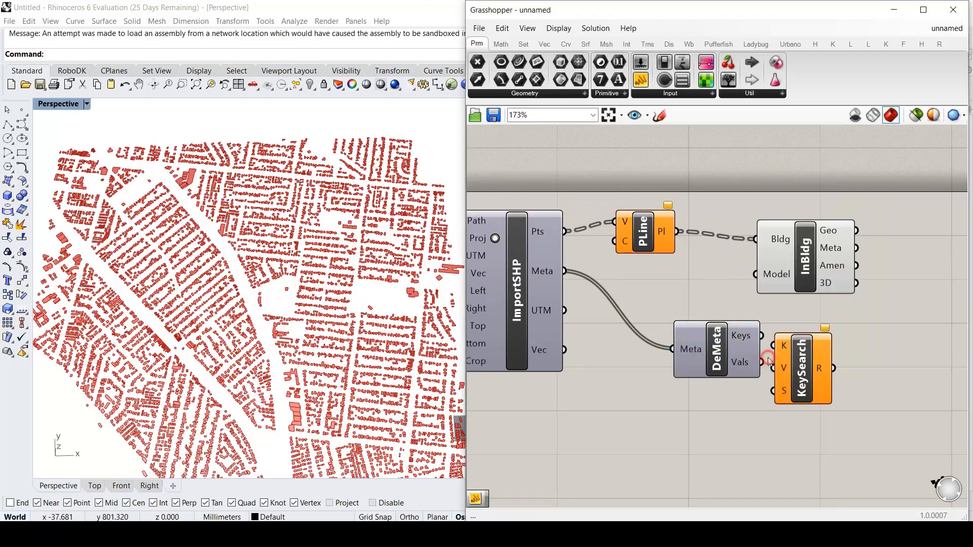
key(Return)
right_drag(874, 387, 850, 374)
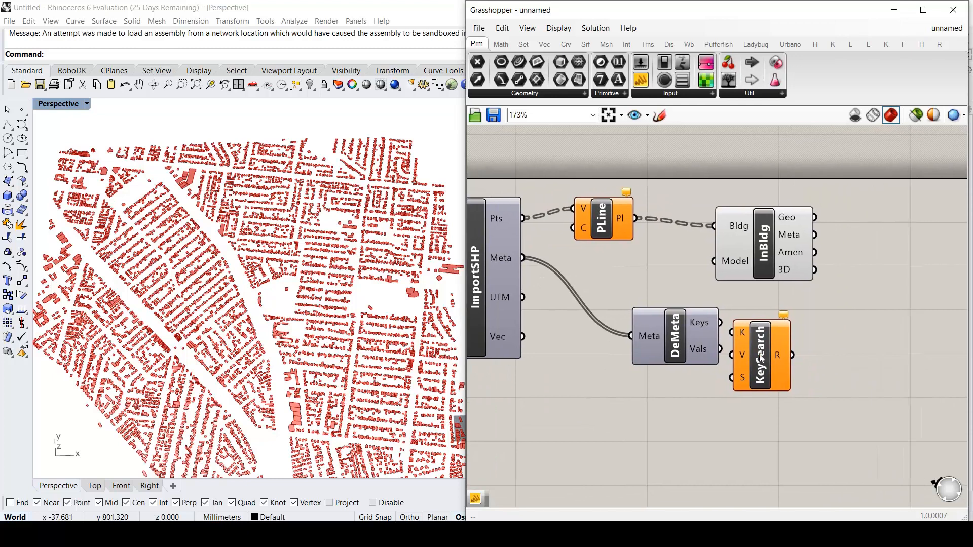
drag(760, 354, 799, 358)
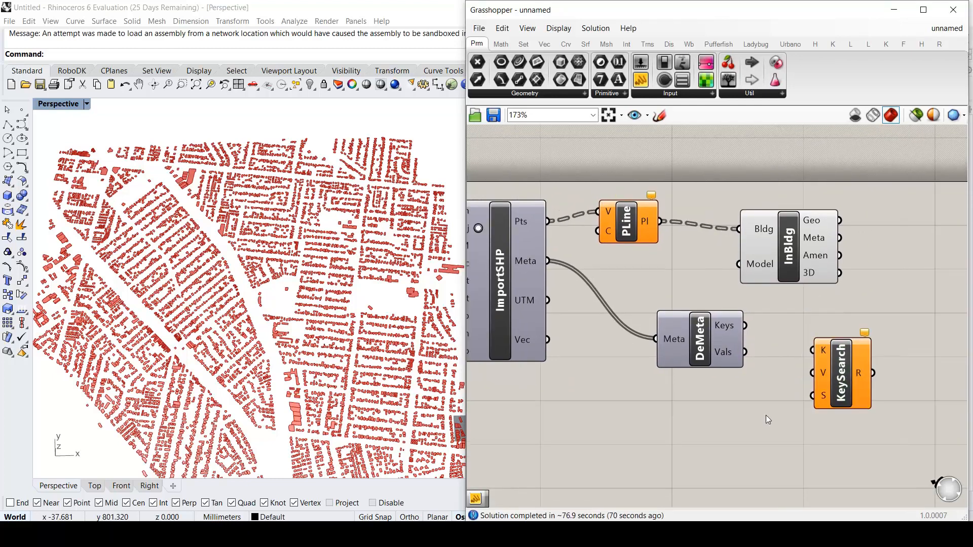
drag(751, 325, 813, 374)
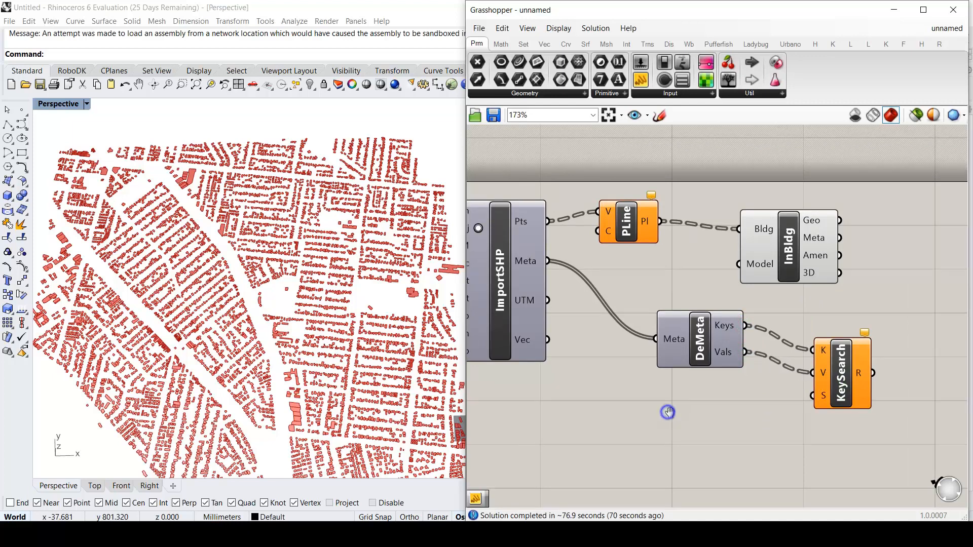
Add an empty panel directly below the Deconstruct Metadata component
right_drag(668, 412, 670, 412)
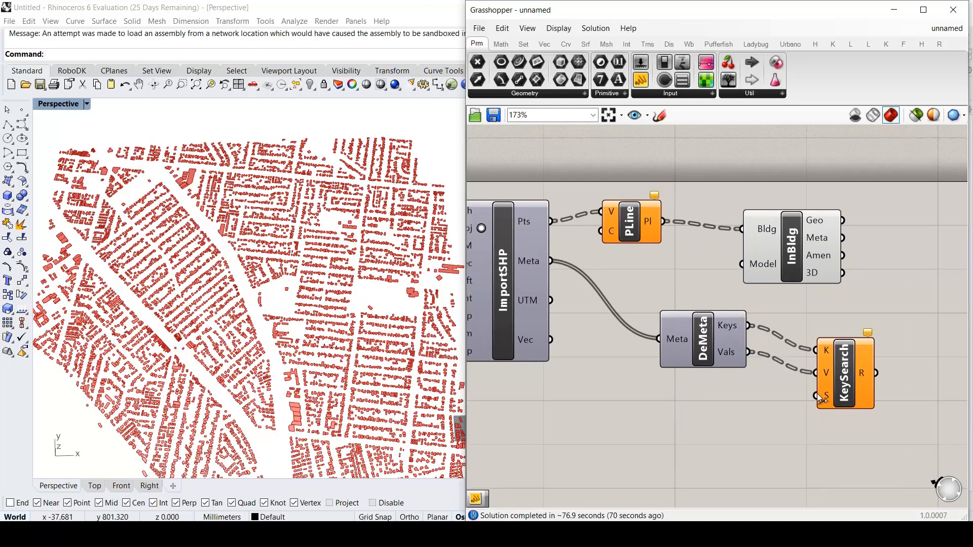
double_click(707, 425)
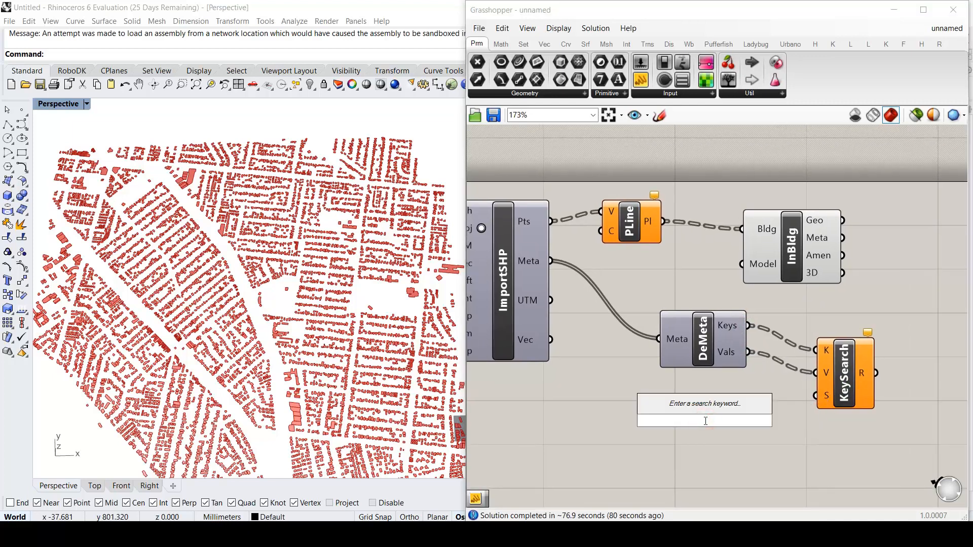
text(panel)
key(Return)
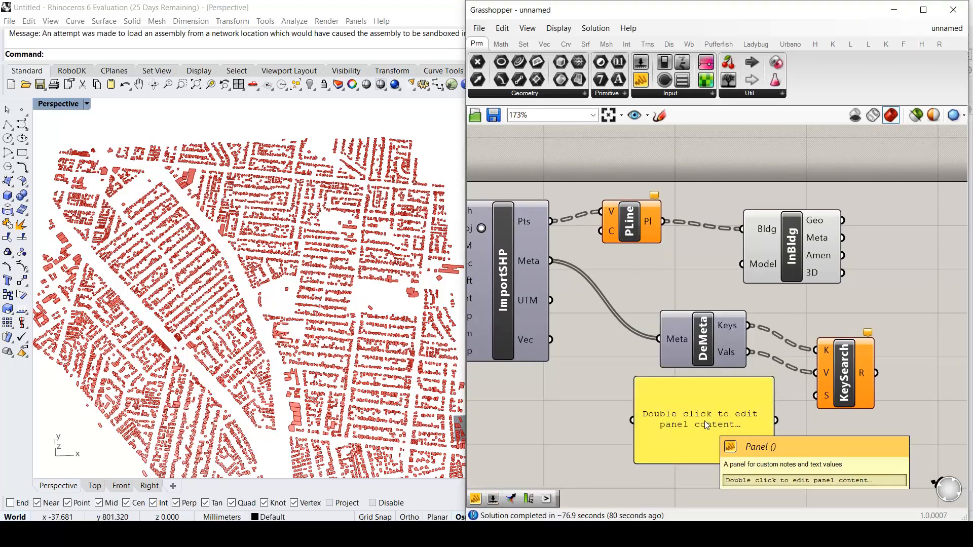
Add a second panel and wire the Meta output of ImportSHP into it to read the exact key names
double_click(597, 262)
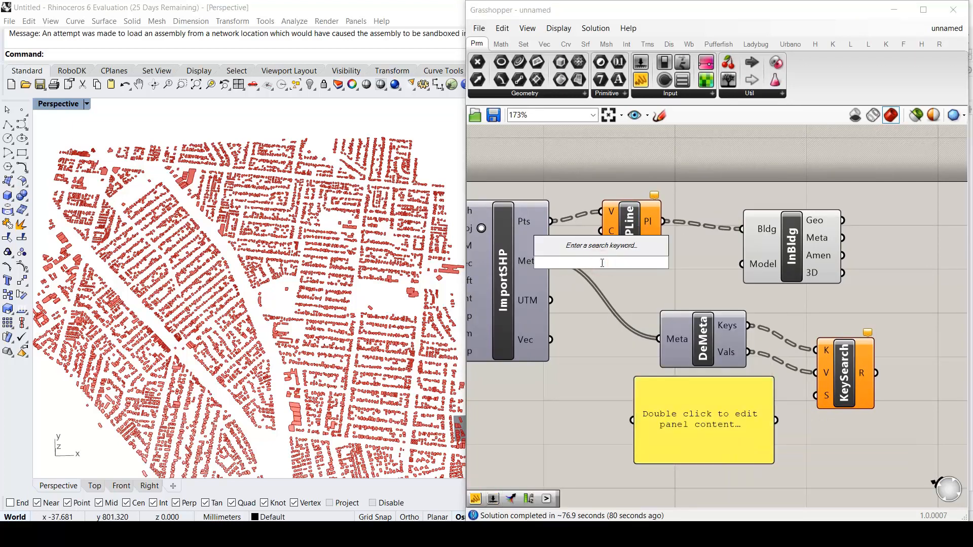
text(panel)
key(Return)
mouse_move(601, 263)
mouse_down()
mouse_move(628, 260)
mouse_move(576, 257)
mouse_move(587, 255)
mouse_up()
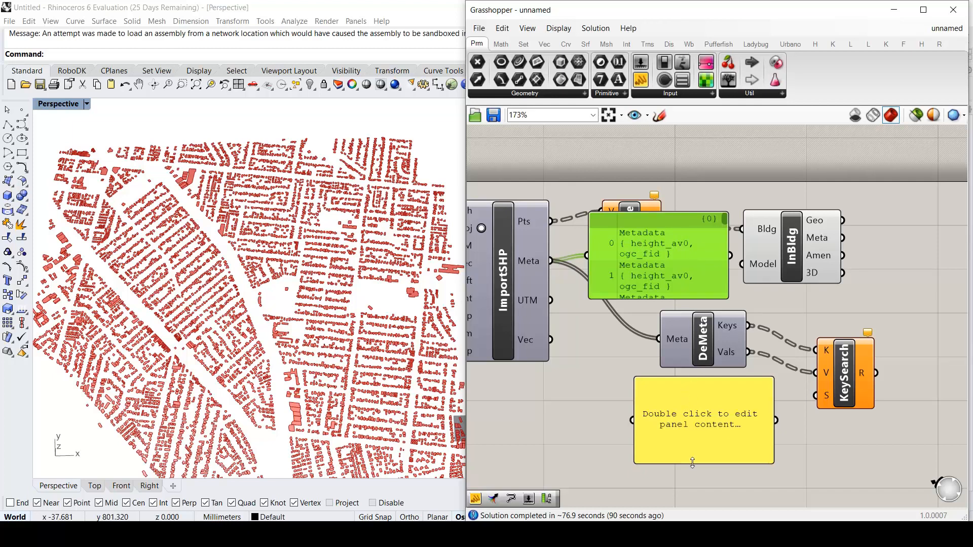
Set the empty panel's text to height_av0, shrink the panel and wire it to the S input of KeySearch
click(698, 418)
double_click(697, 419)
text(hei)
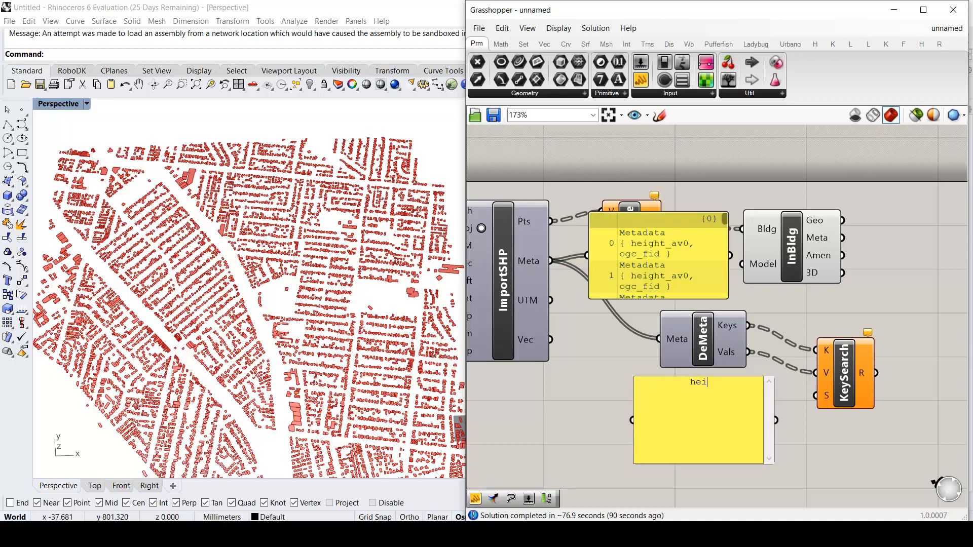
text(ght_av0)
click(802, 436)
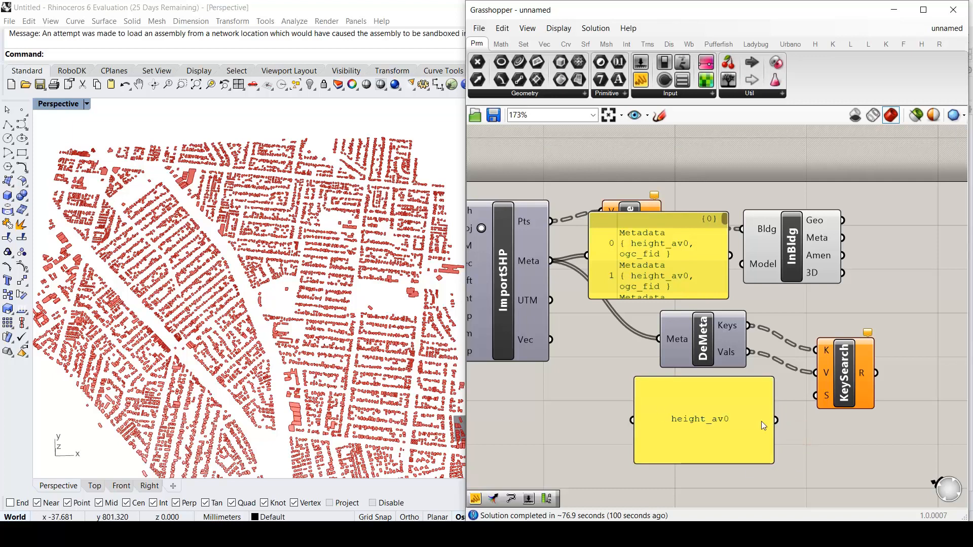
mouse_move(737, 463)
mouse_down()
mouse_move(737, 406)
mouse_move(703, 404)
mouse_move(716, 395)
mouse_move(816, 398)
mouse_up()
Delete the panel that lists the Meta output of ImportSHP
click(685, 255)
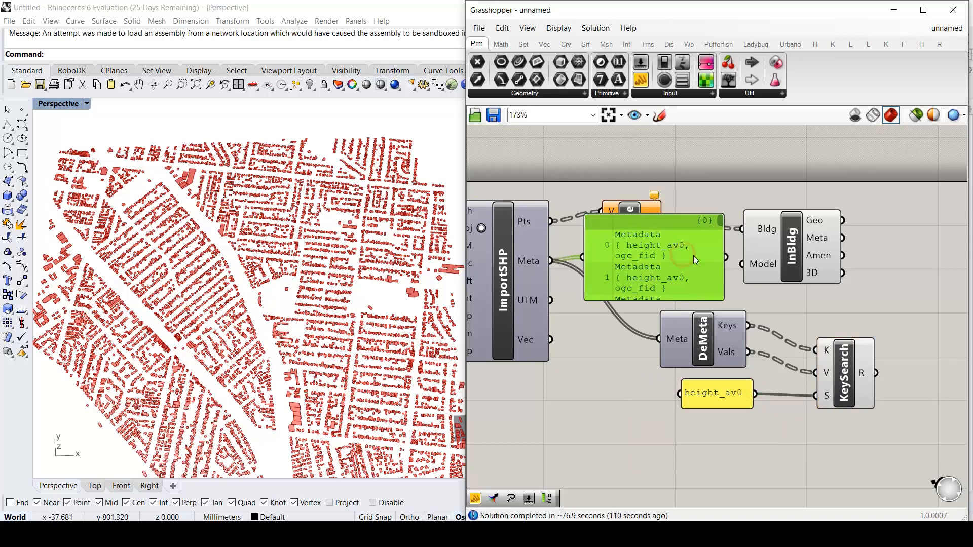
key(Delete)
Add a panel beyond KeySearch and wire the R output into it
right_drag(881, 351, 639, 314)
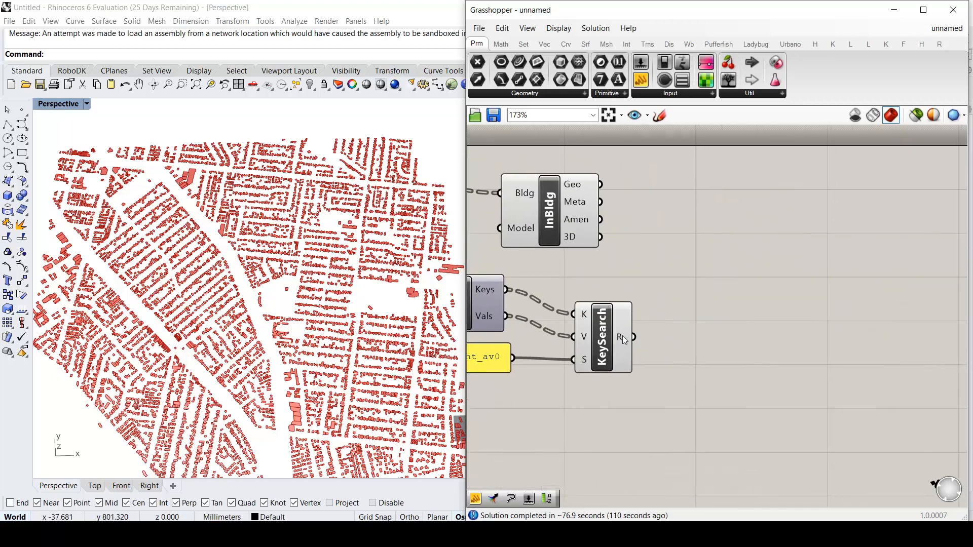
double_click(725, 286)
text(pane)
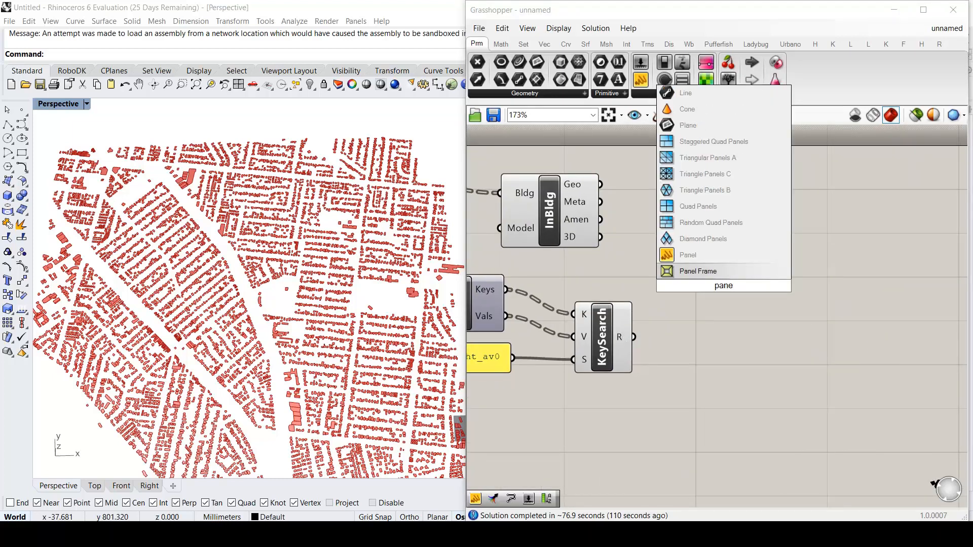
click(688, 255)
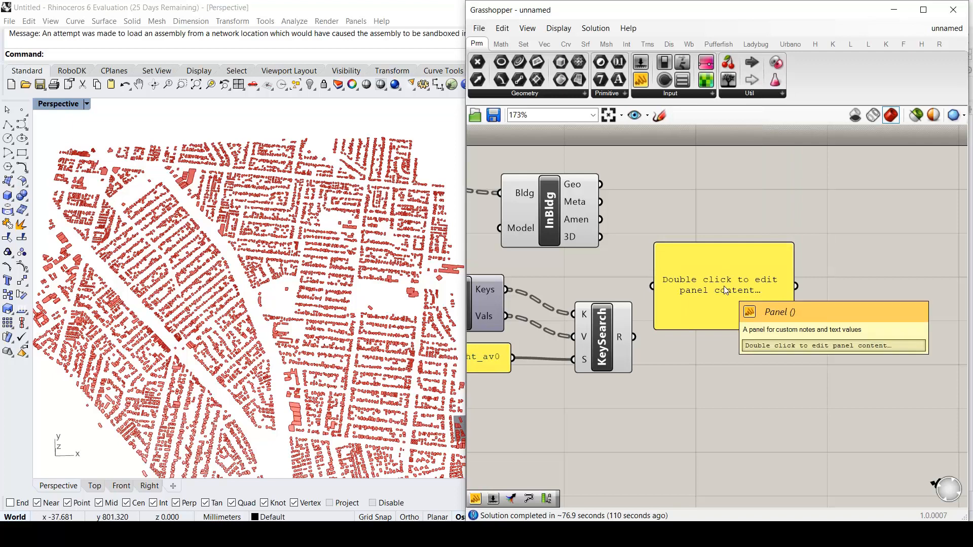
drag(683, 257, 684, 307)
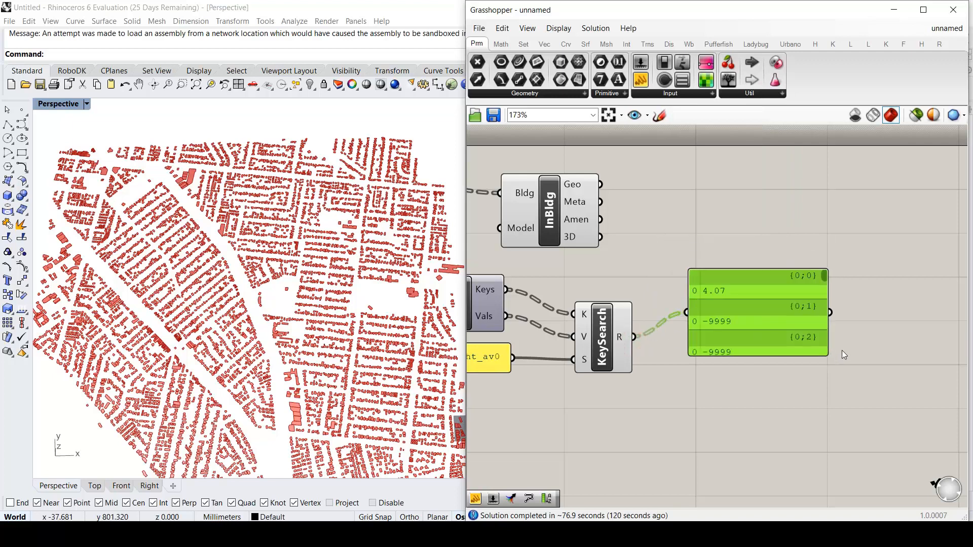
Enlarge the KeySearch result panel, scroll through the building height values and compare them with the buildings in the Rhino view
drag(819, 353, 819, 428)
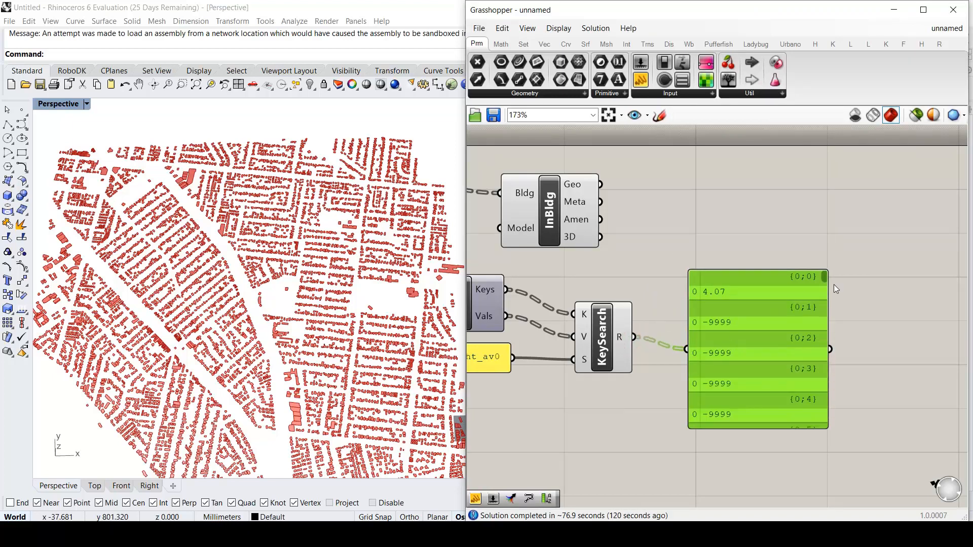
drag(826, 276, 826, 288)
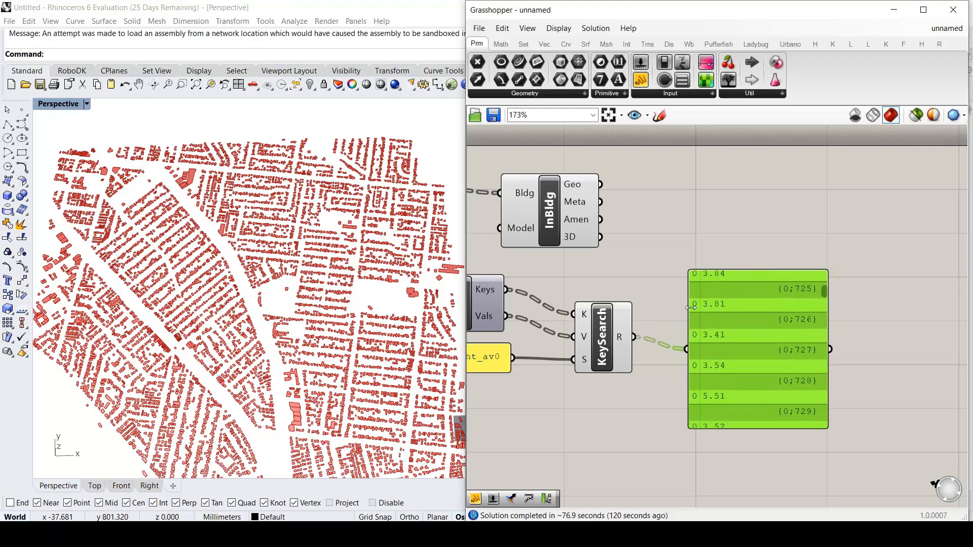
right_drag(228, 314, 228, 294)
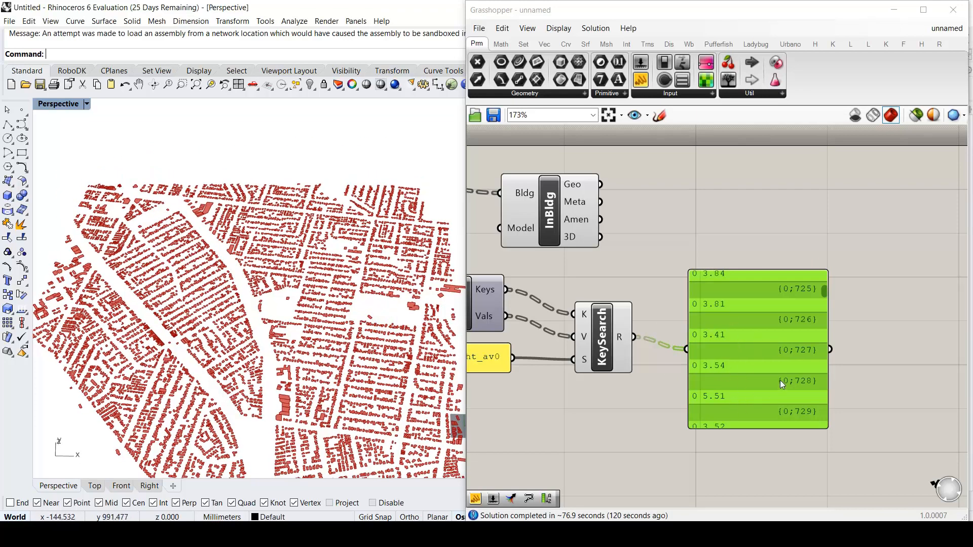
Check the first height values in the KeySearch result panel and delete that panel
drag(823, 294, 829, 276)
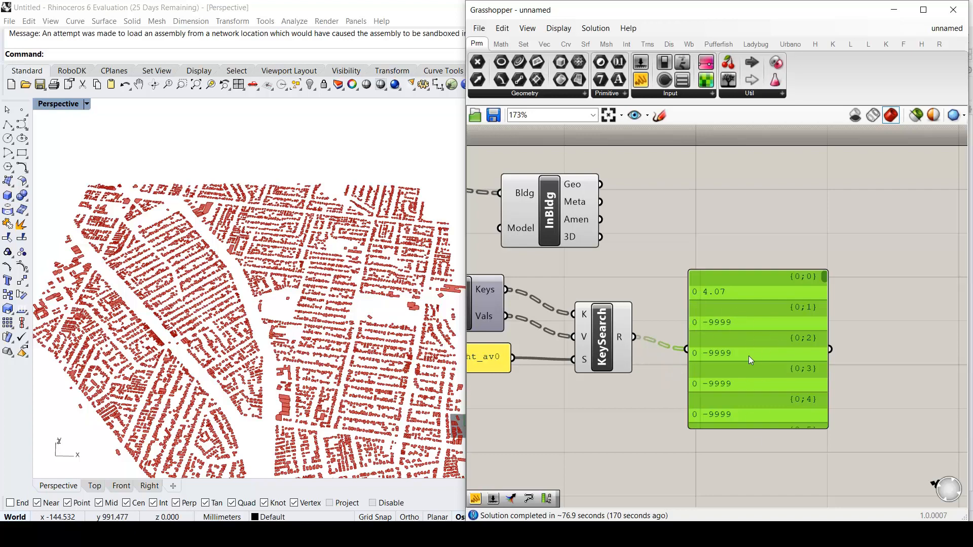
scroll(354, 286, up, 3)
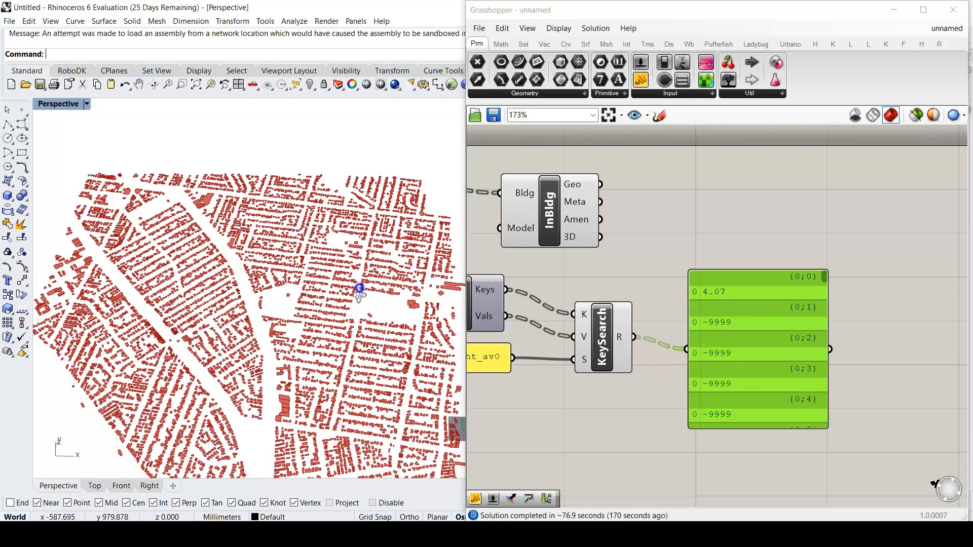
click(801, 321)
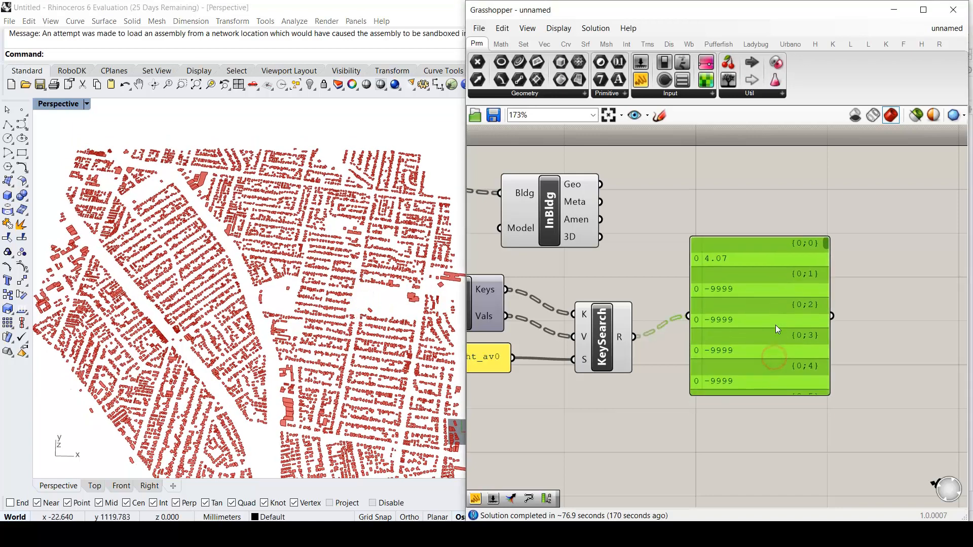
key(Delete)
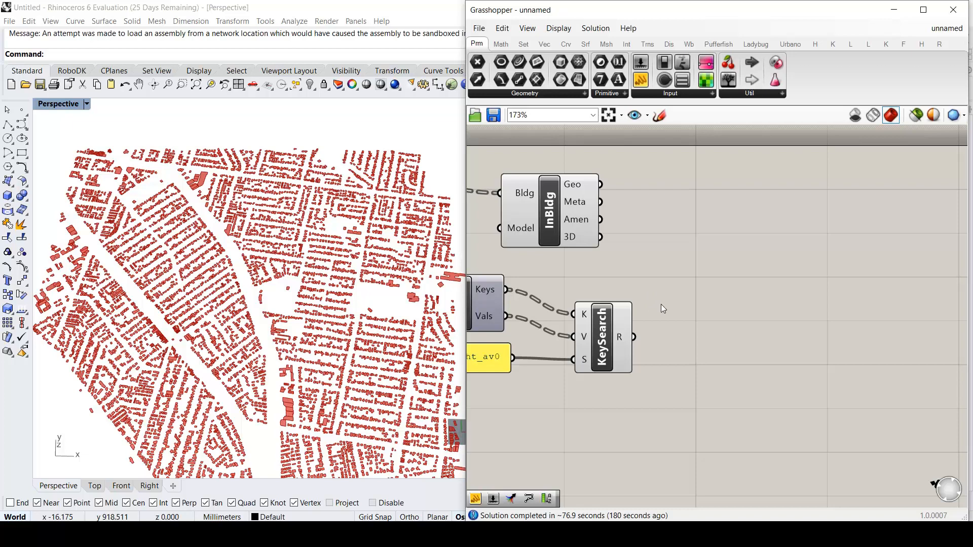
Add an Extrude component and wire the Geo output of InBldg into its B input
double_click(721, 321)
text(extru)
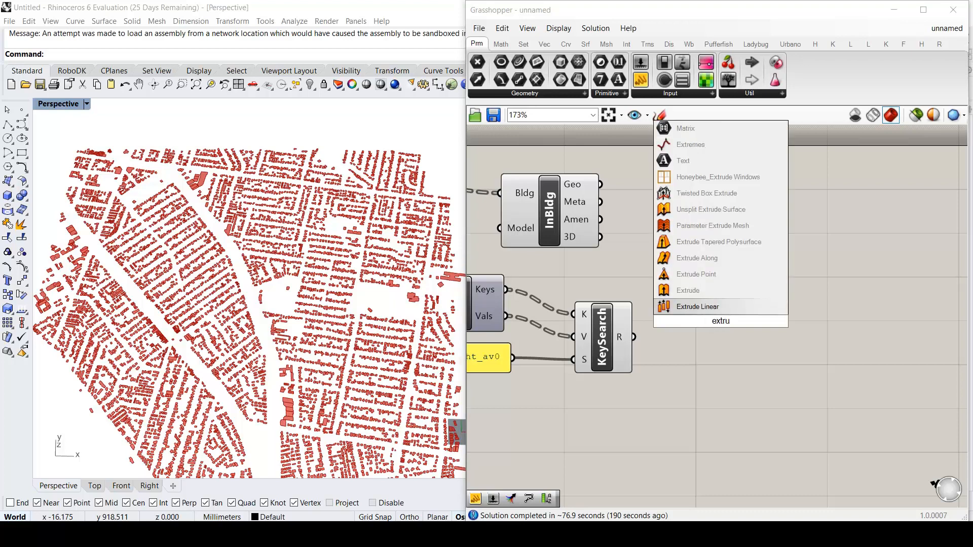
click(688, 291)
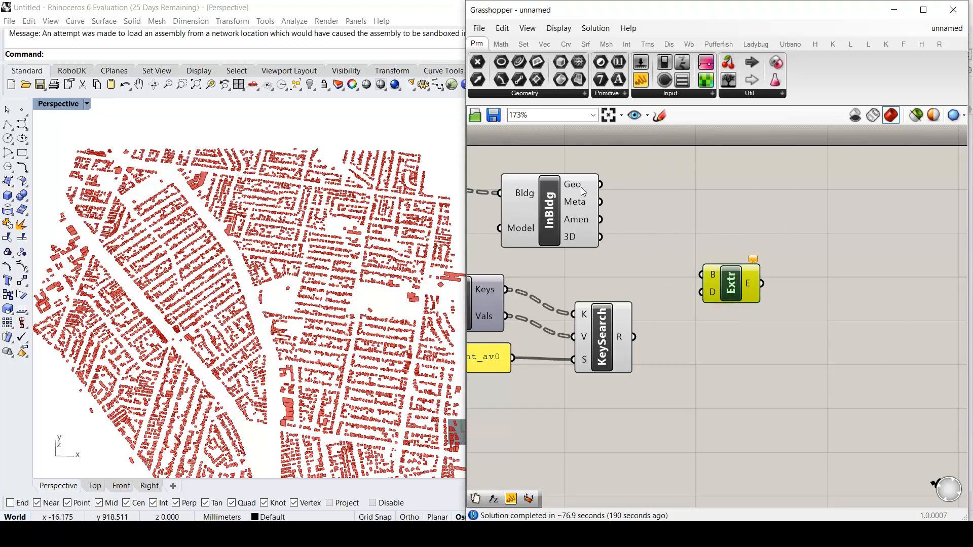
drag(603, 189, 799, 297)
Add a Unit Z component, wire KeySearch's R output into F and its V output into the D input of Extrude
double_click(662, 360)
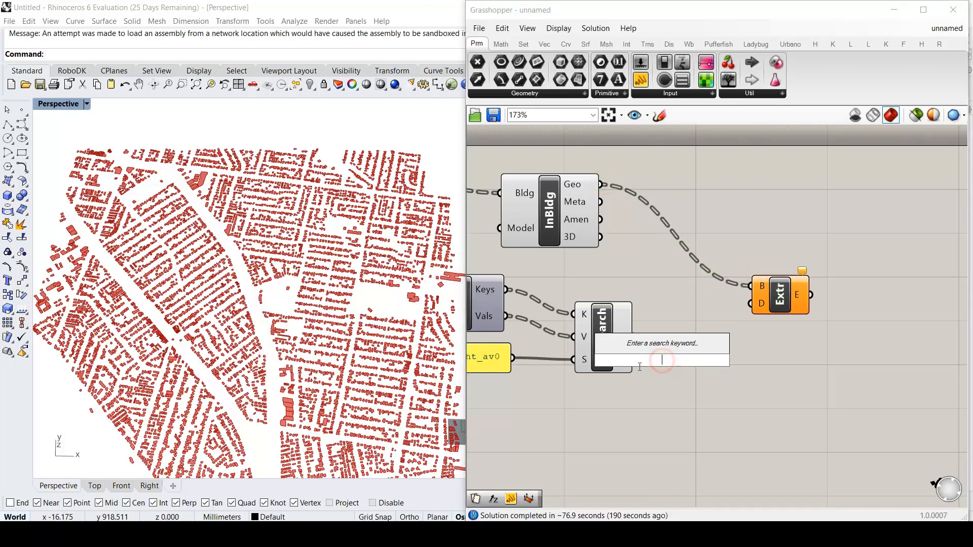
text(un)
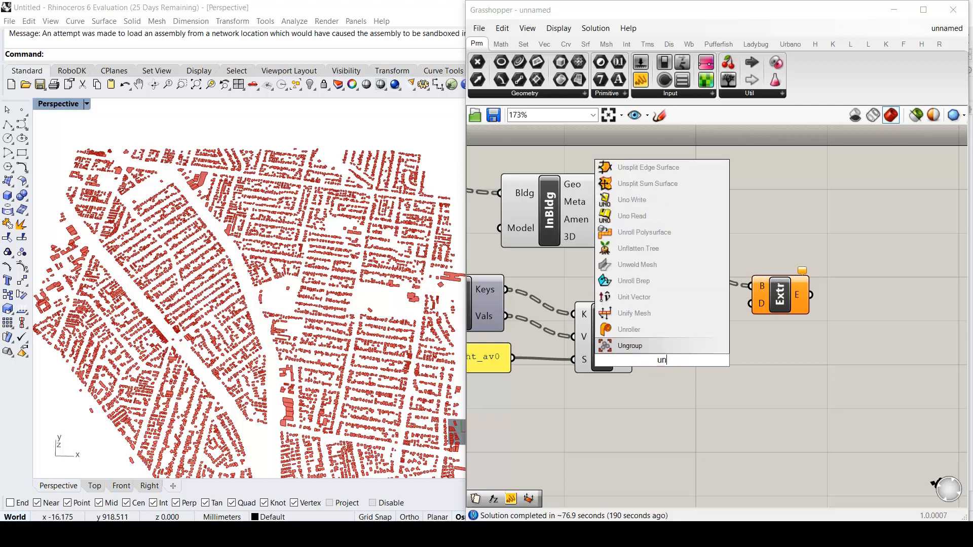
text(it z)
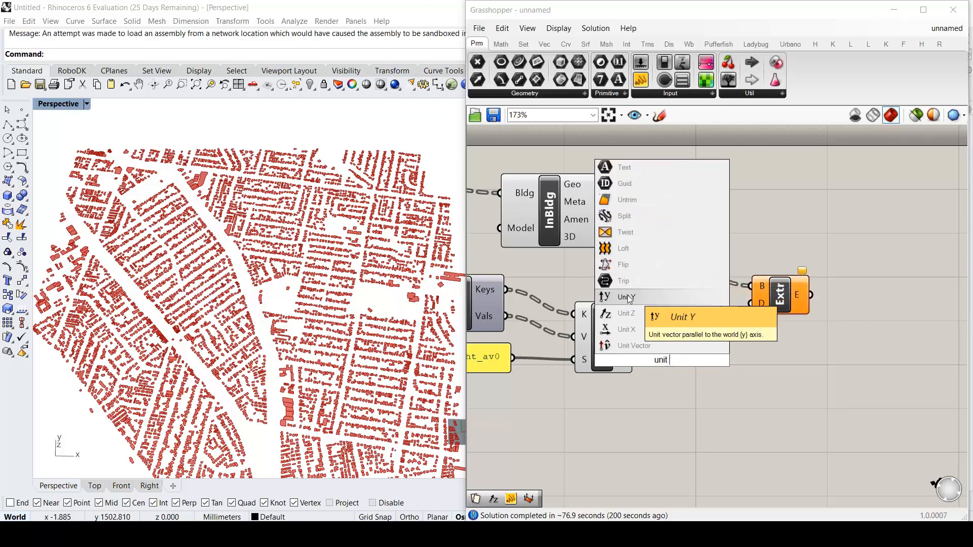
key(Return)
drag(661, 364, 690, 345)
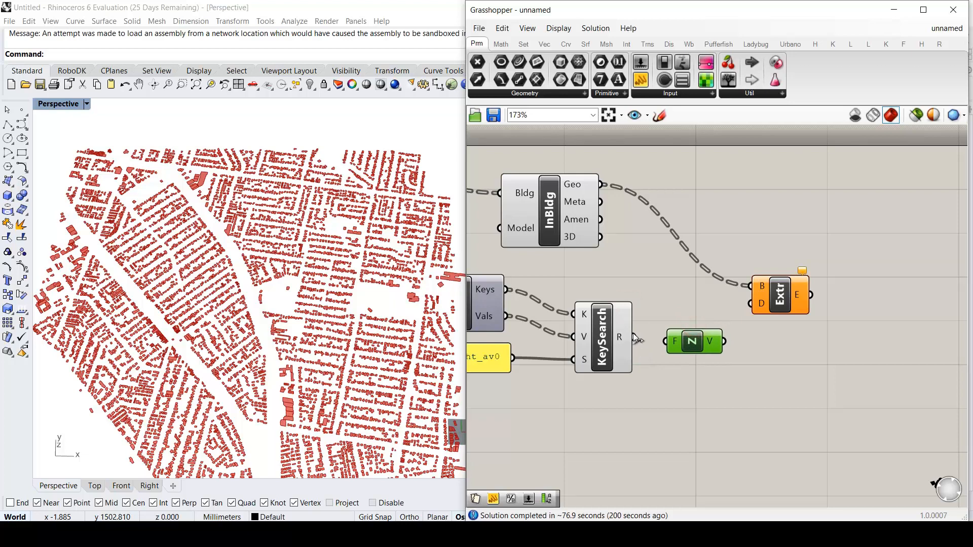
drag(635, 337, 750, 307)
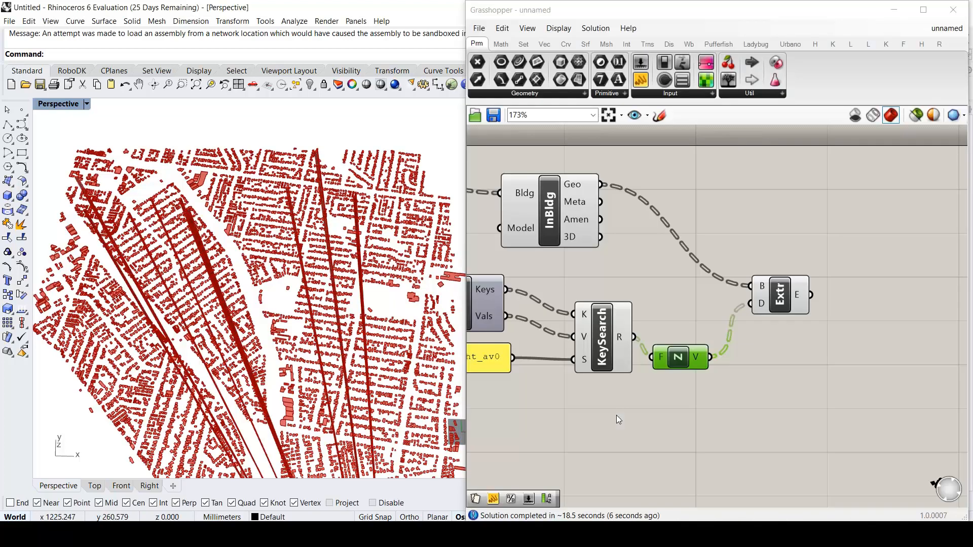
Examine the extruded buildings in the Rhino view from several angles to check their heights and extrusion direction
scroll(671, 296, down, 1)
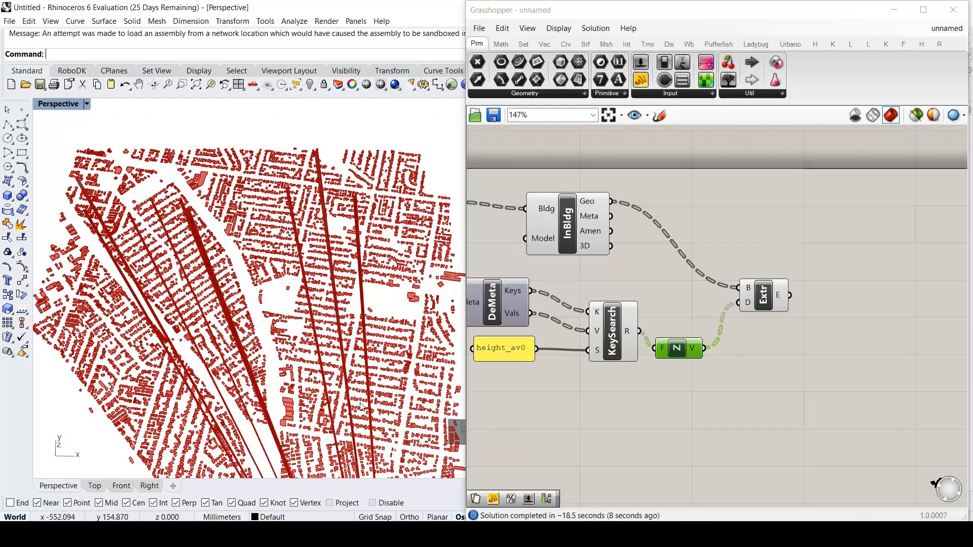
right_drag(360, 403, 317, 366)
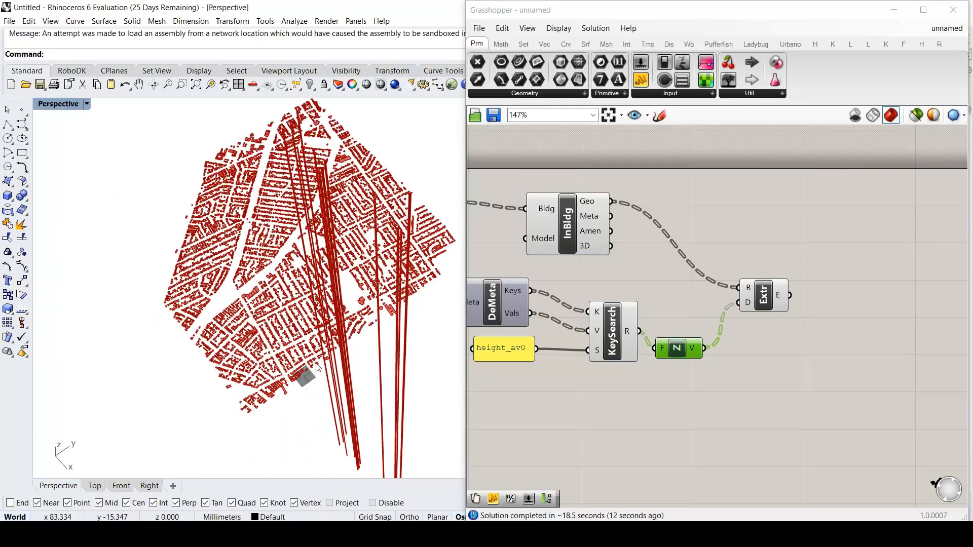
right_drag(378, 425, 382, 398)
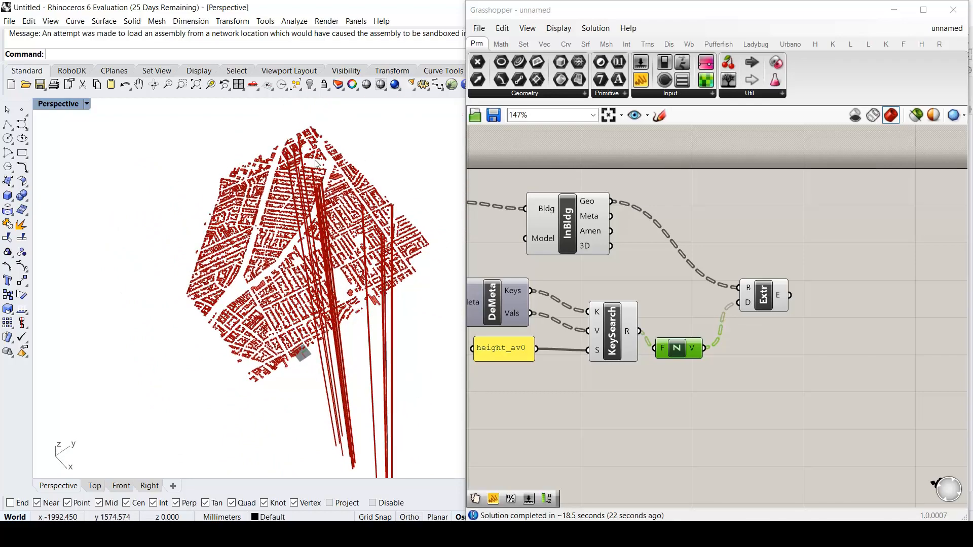
right_drag(317, 164, 268, 223)
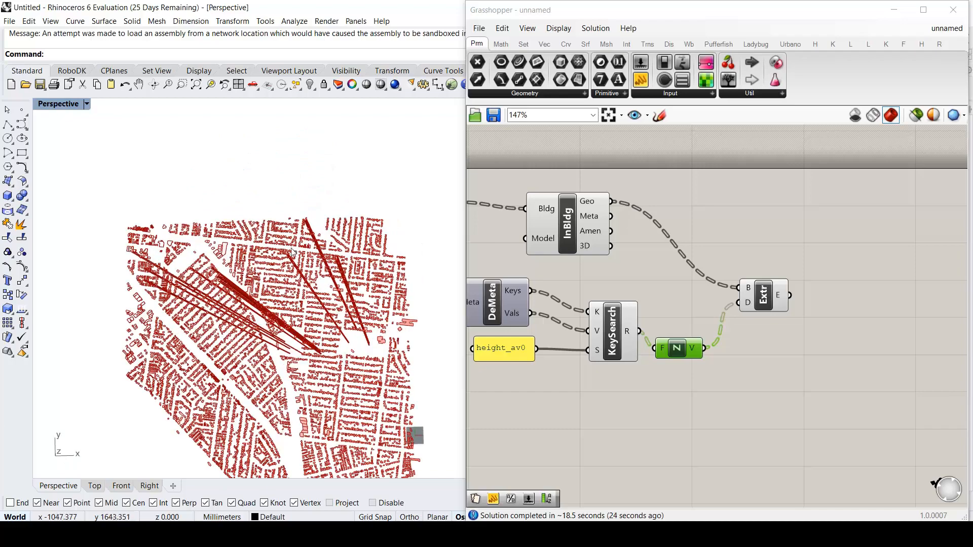
scroll(153, 287, up, 2)
scroll(152, 274, up, 3)
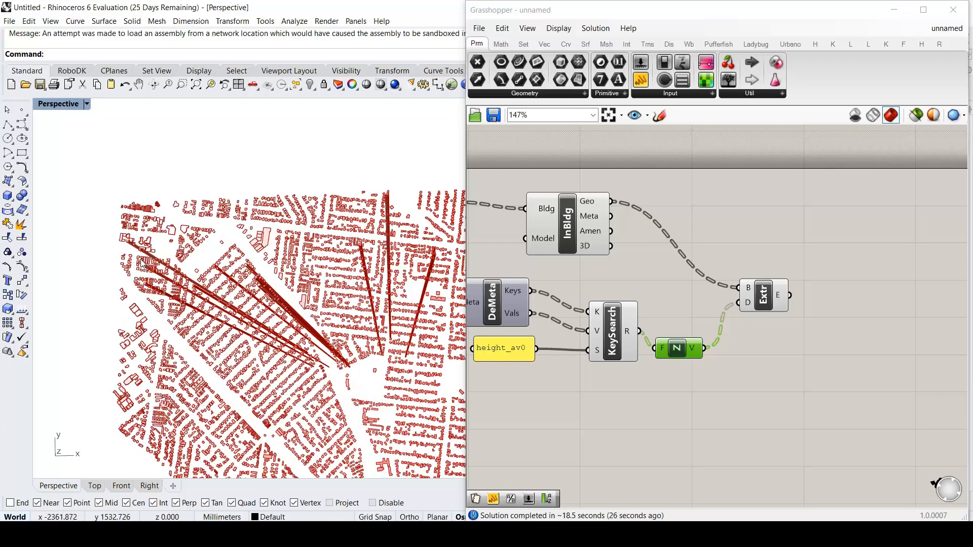
scroll(142, 264, up, 2)
right_drag(160, 269, 272, 276)
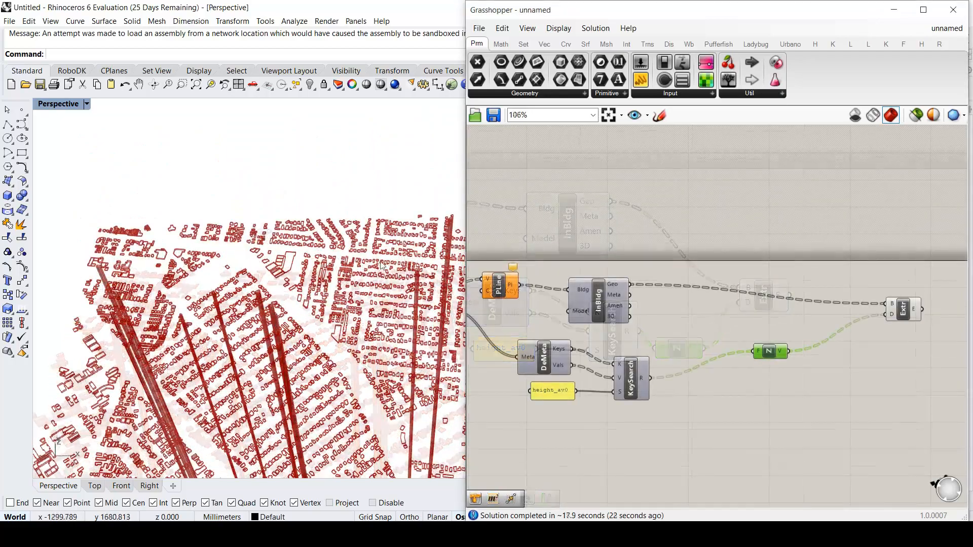
scroll(254, 348, up, 3)
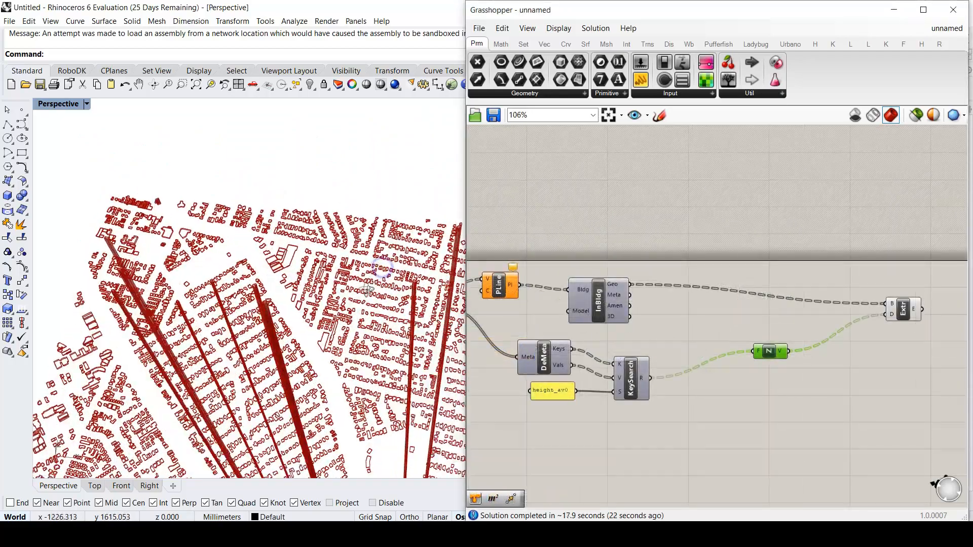
right_drag(254, 348, 344, 306)
Add a Larger Than component and wire the R output of KeySearch into its A input
double_click(766, 409)
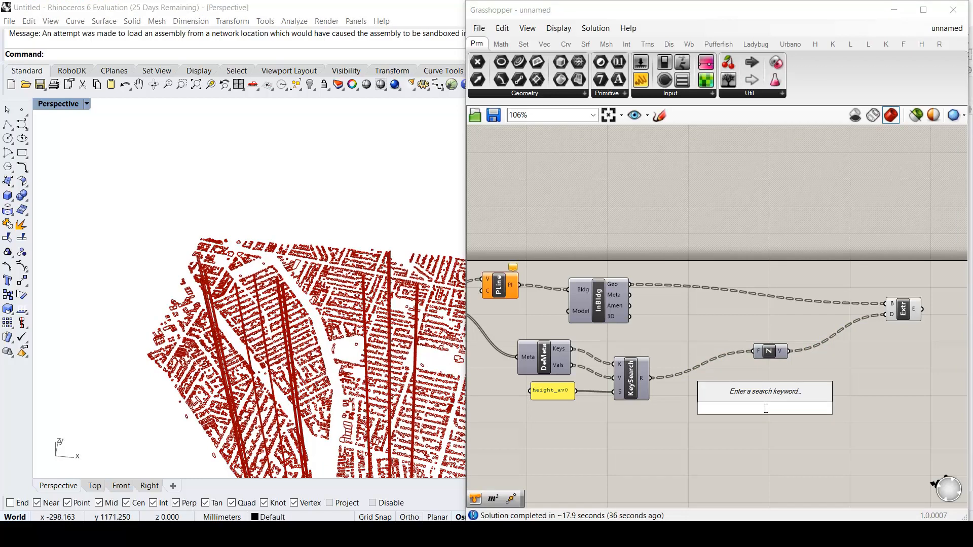
text(larger)
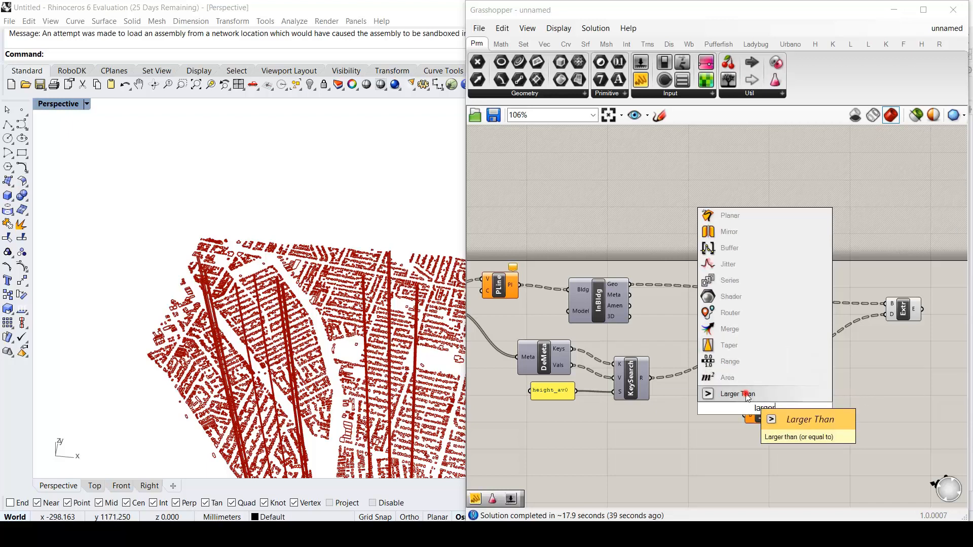
click(752, 395)
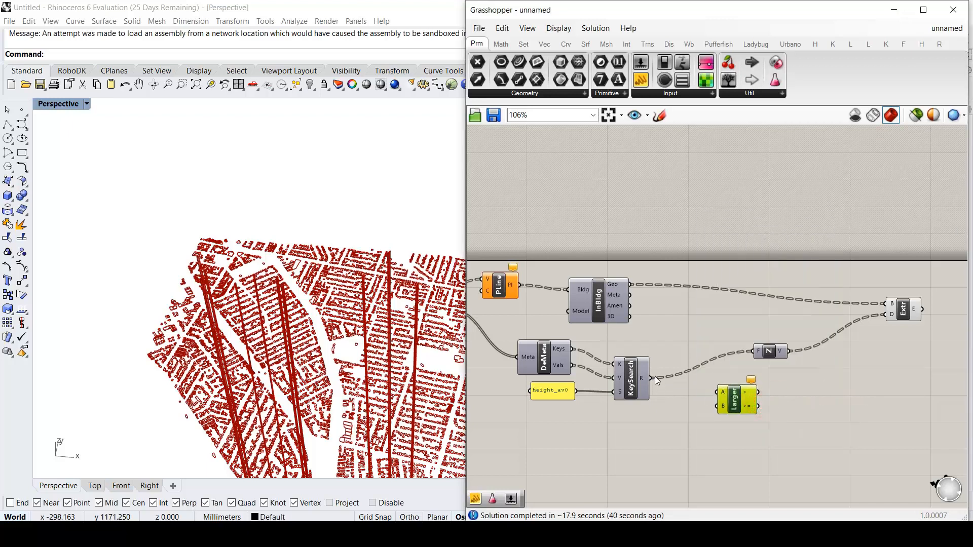
drag(653, 378, 717, 393)
Add a panel containing 0 and wire it into the B input of Larger Than
double_click(662, 434)
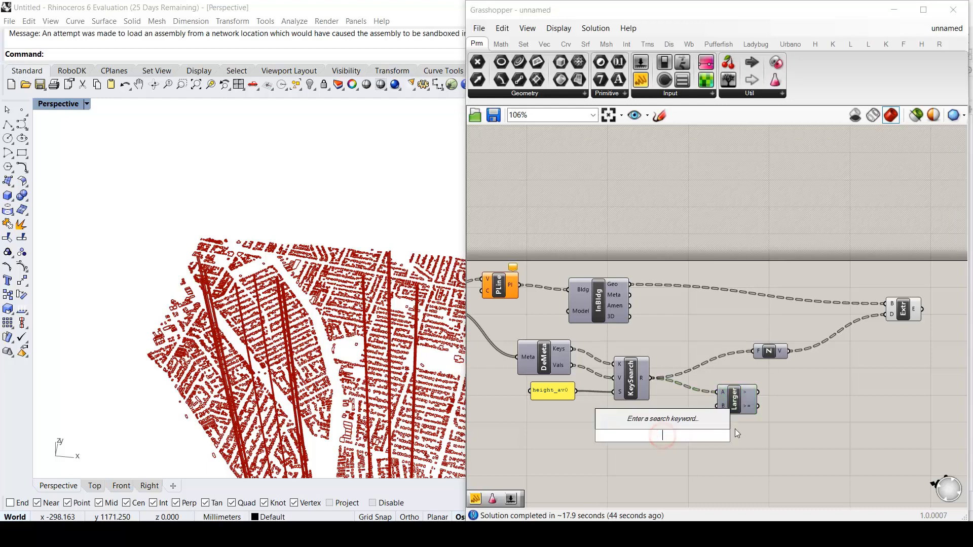
text("0)
key(Return)
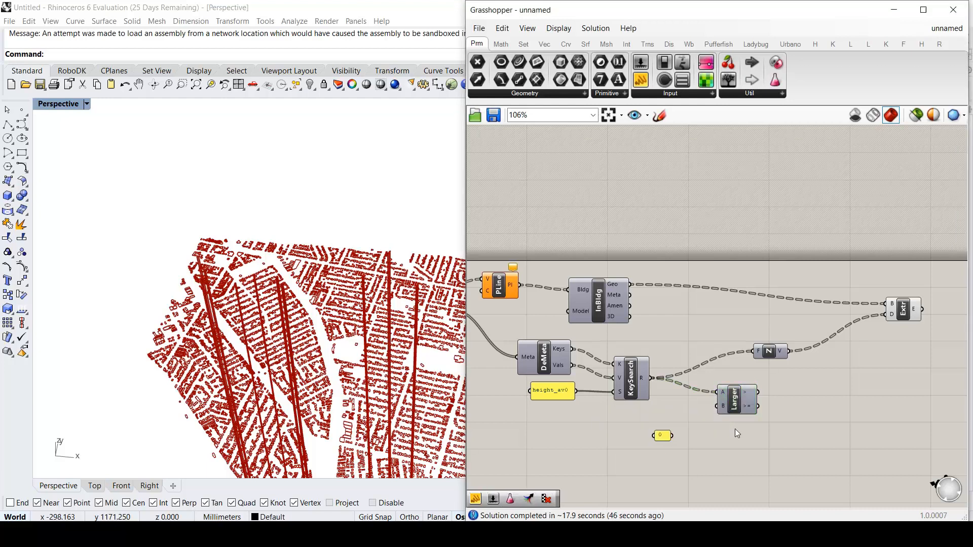
drag(670, 436, 700, 422)
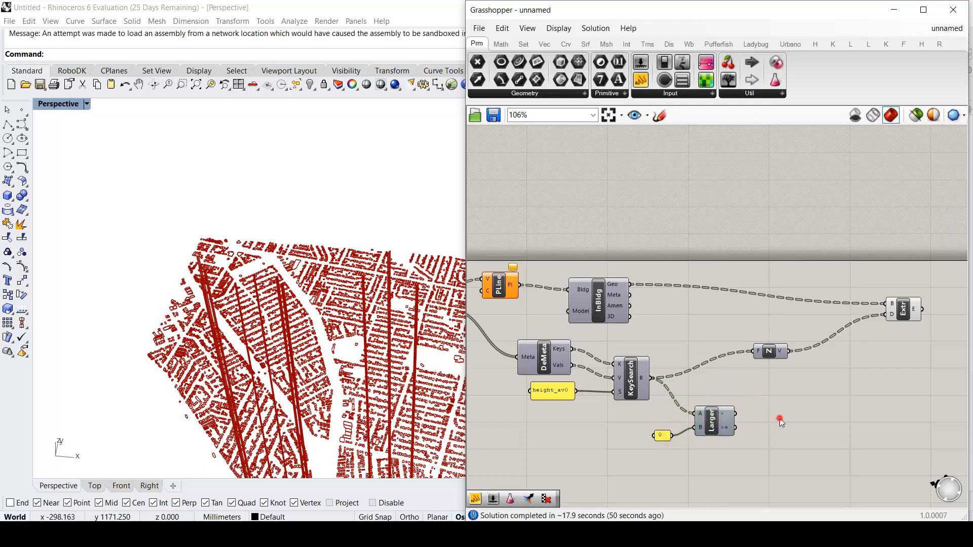
Add a Cull Pattern component and wire KeySearch's R output into L and the > output of Larger Than into P
double_click(780, 418)
text(cull)
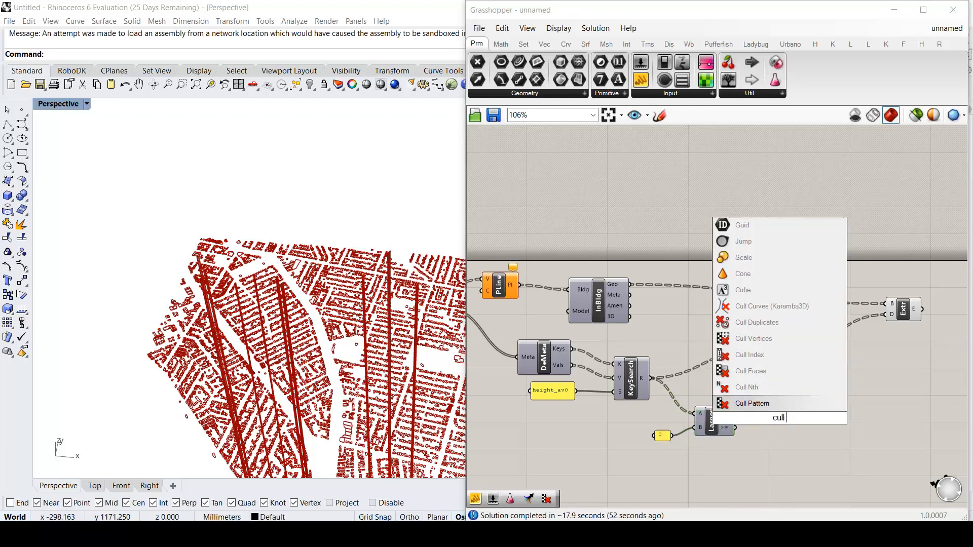
key(Return)
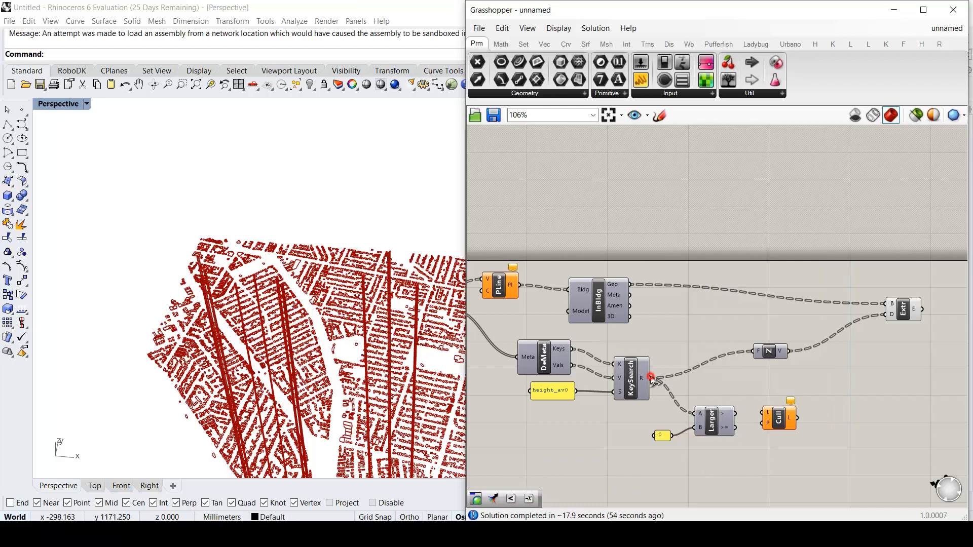
drag(651, 378, 763, 429)
click(723, 424)
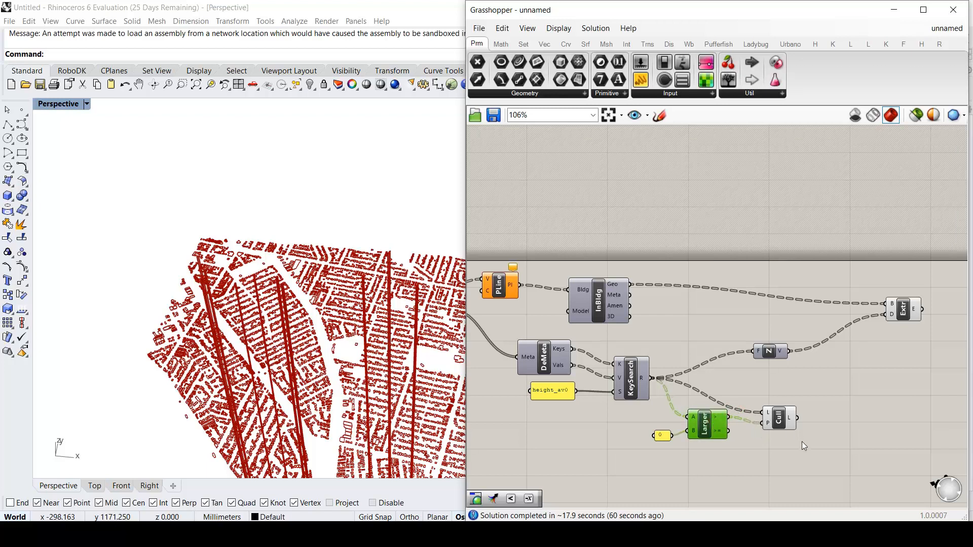
Replace the F input of Unit Z with the L output of Cull Pattern
scroll(802, 442, up, 2)
scroll(690, 421, up, 3)
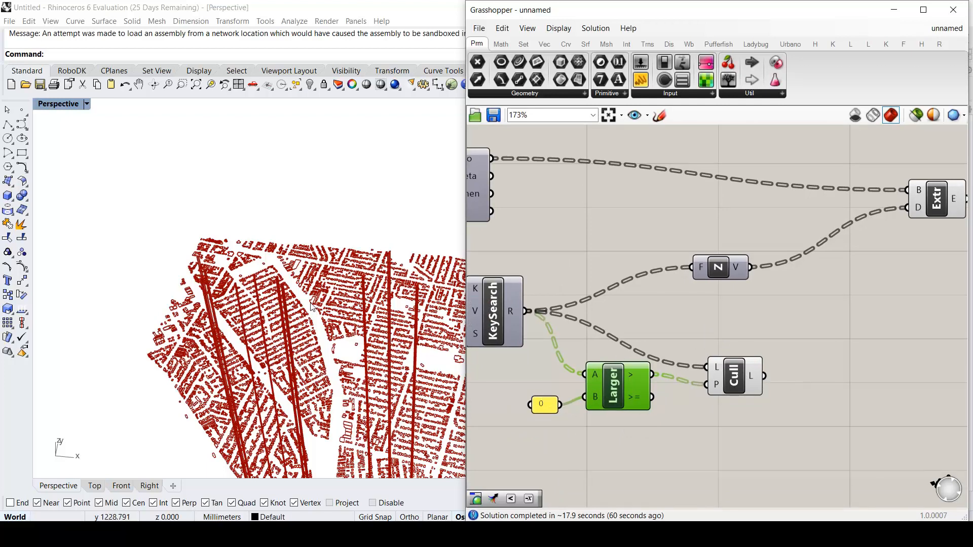
scroll(209, 261, up, 3)
scroll(210, 260, down, 3)
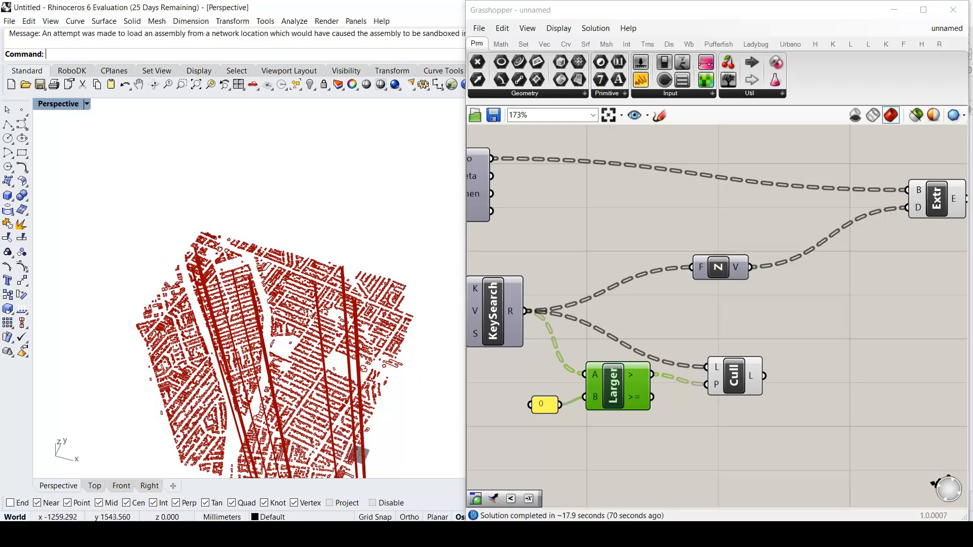
drag(764, 377, 698, 273)
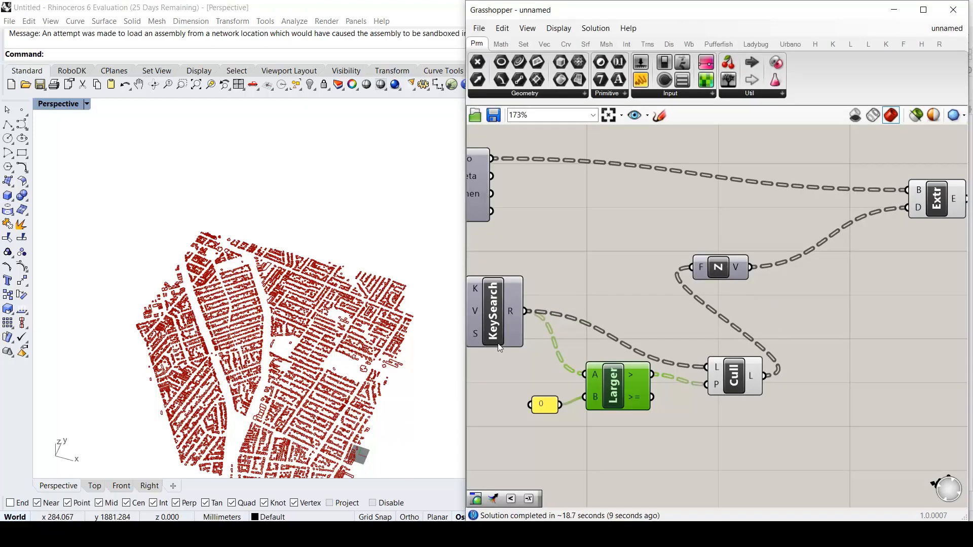
Inspect the extruded buildings in the Rhino view and reposition Unit Z between Cull Pattern and Extrude
right_drag(274, 325, 270, 278)
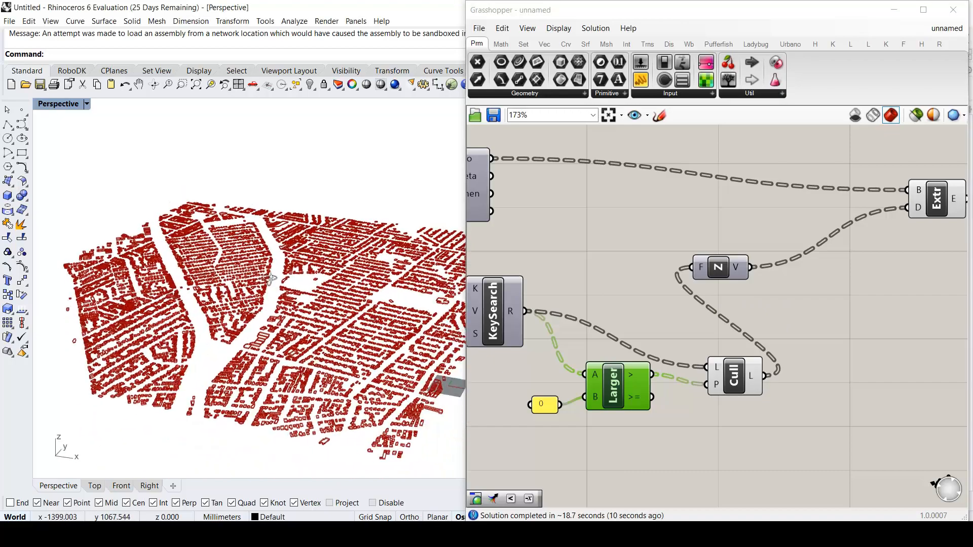
scroll(270, 278, up, 5)
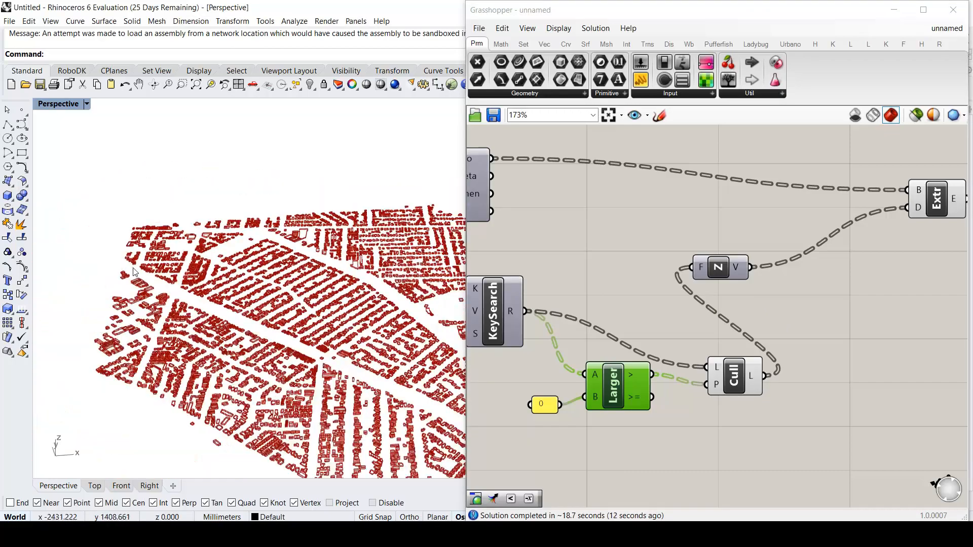
right_drag(135, 272, 323, 254)
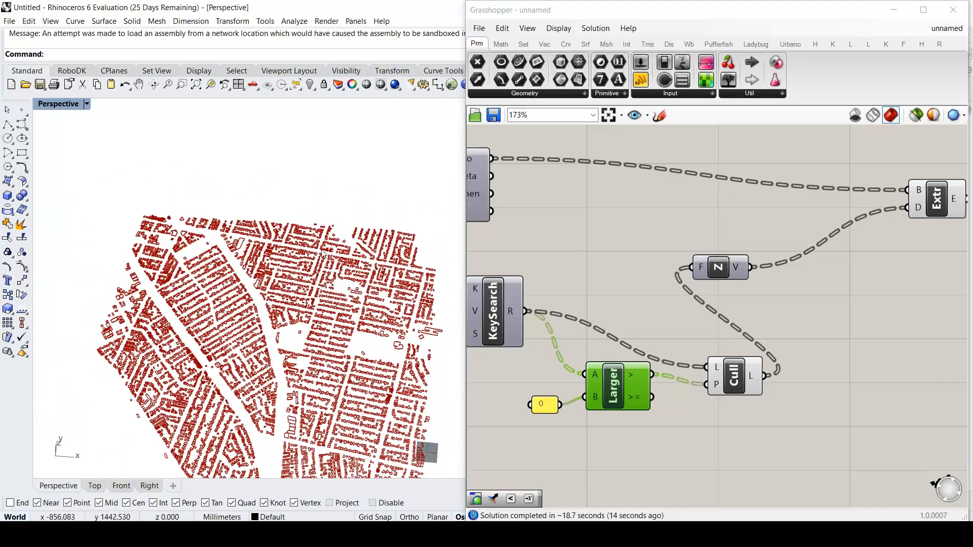
scroll(749, 238, down, 3)
click(716, 264)
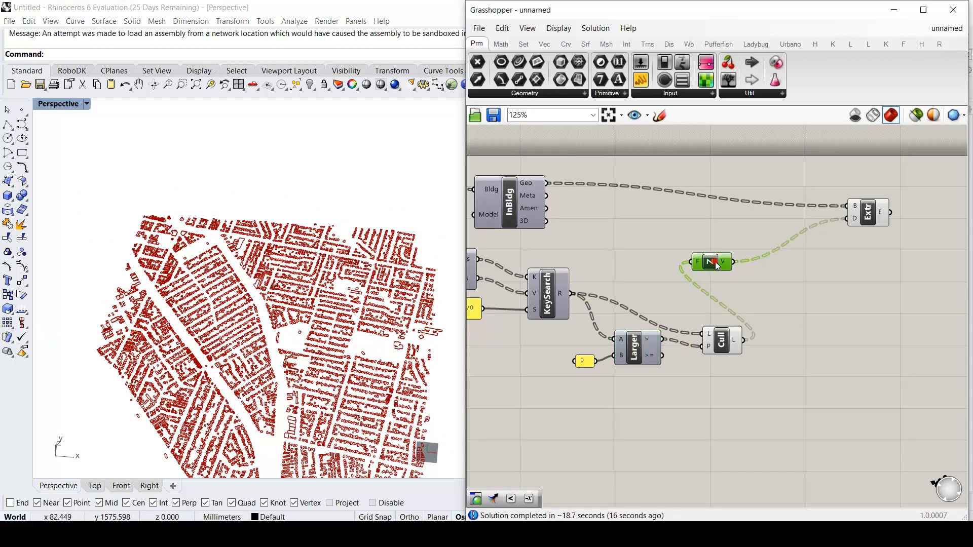
drag(716, 263, 801, 282)
scroll(379, 347, up, 5)
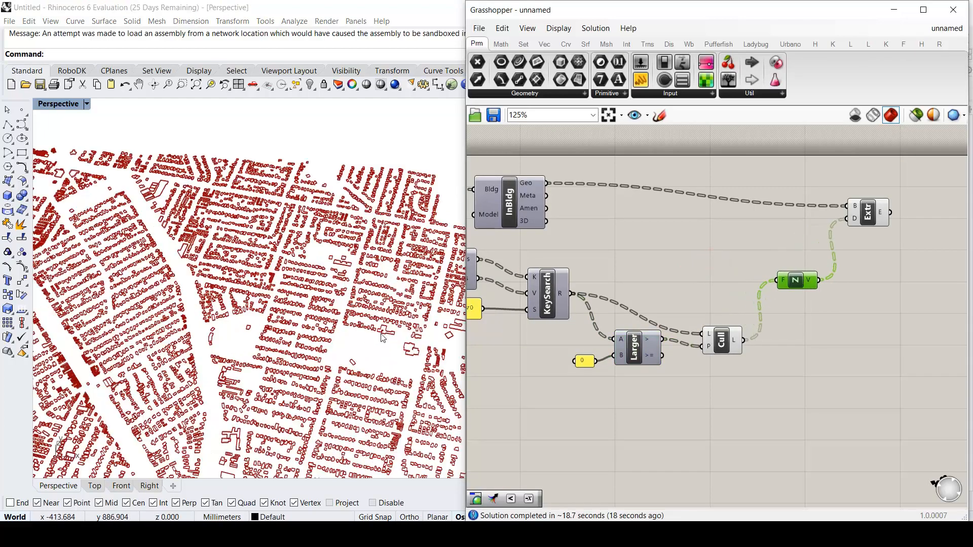
Examine the extruded buildings up close and across the site, along with the component chain feeding Extrude
scroll(379, 321, up, 5)
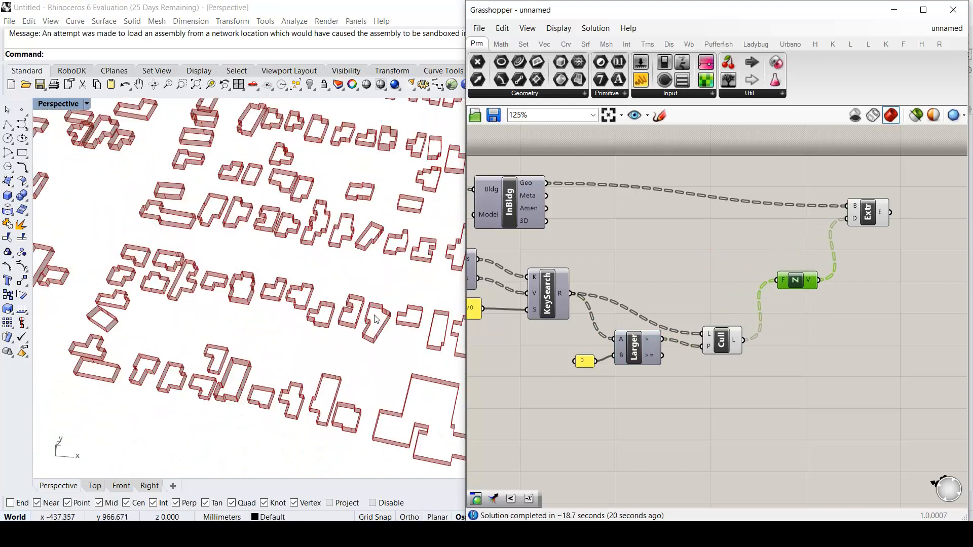
right_drag(379, 321, 322, 312)
scroll(359, 320, down, 3)
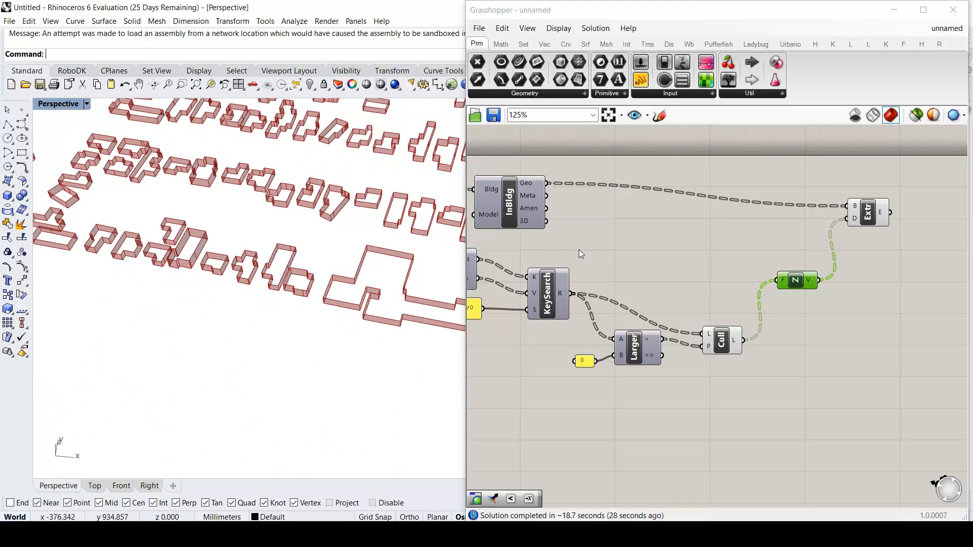
right_drag(621, 261, 693, 298)
scroll(394, 218, down, 8)
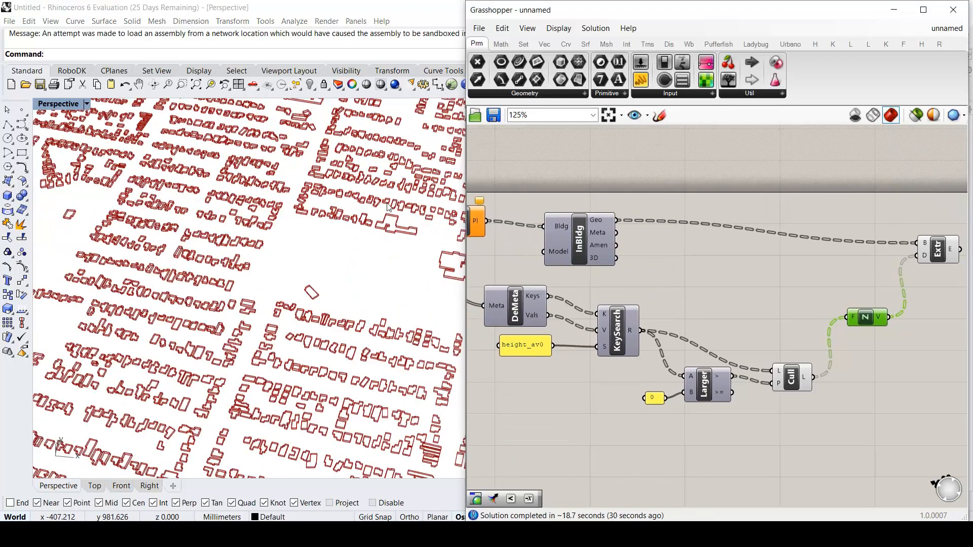
scroll(388, 208, down, 2)
scroll(323, 215, down, 2)
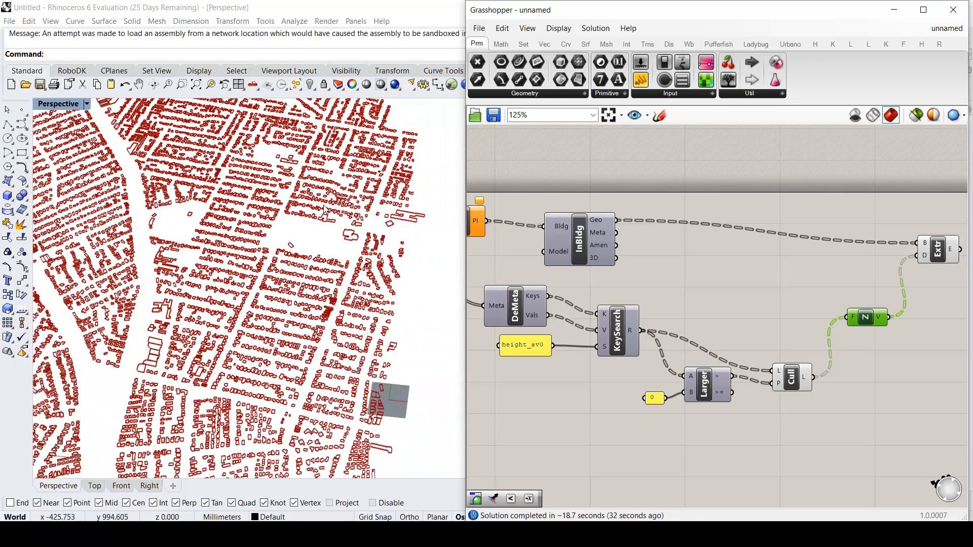
scroll(325, 209, down, 3)
right_drag(607, 229, 545, 247)
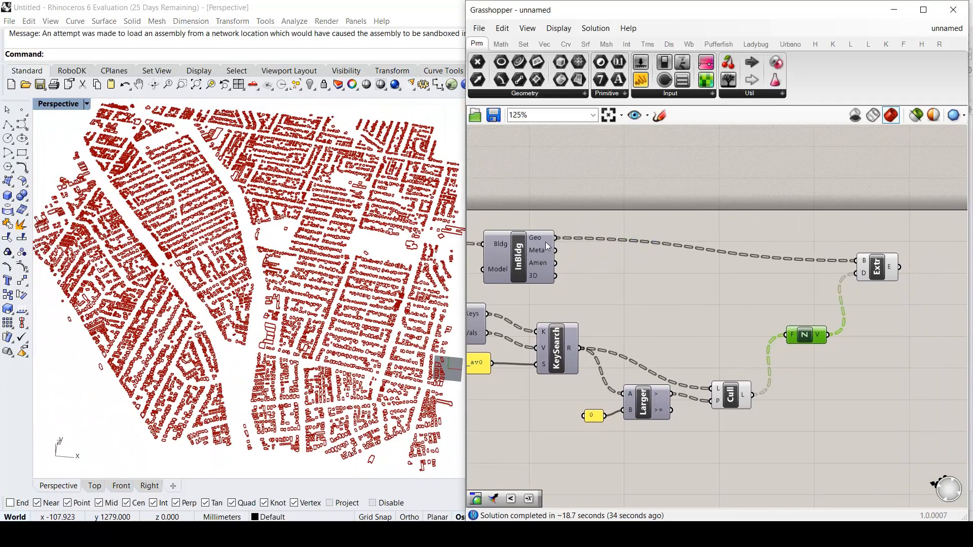
scroll(546, 242, up, 2)
right_drag(680, 285, 574, 286)
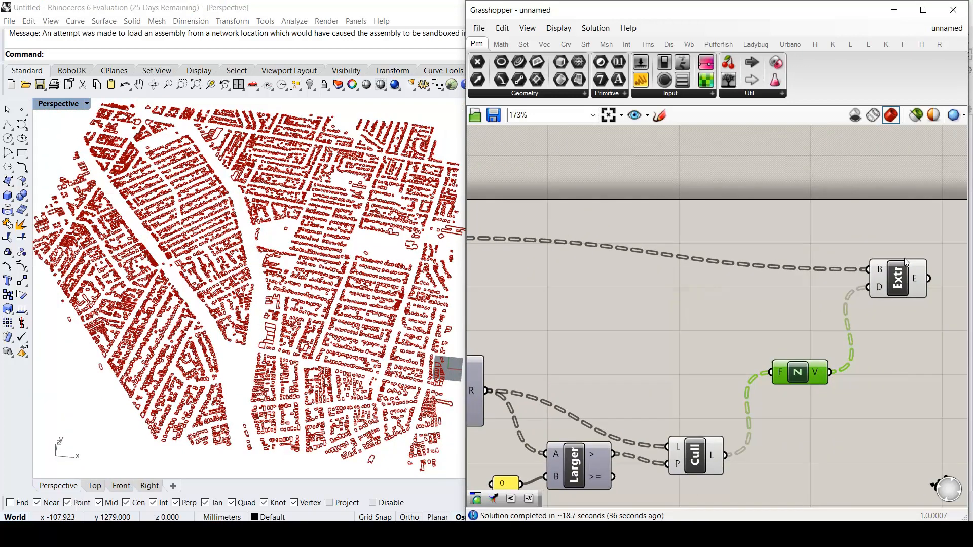
right_drag(738, 298, 860, 306)
right_drag(626, 308, 717, 297)
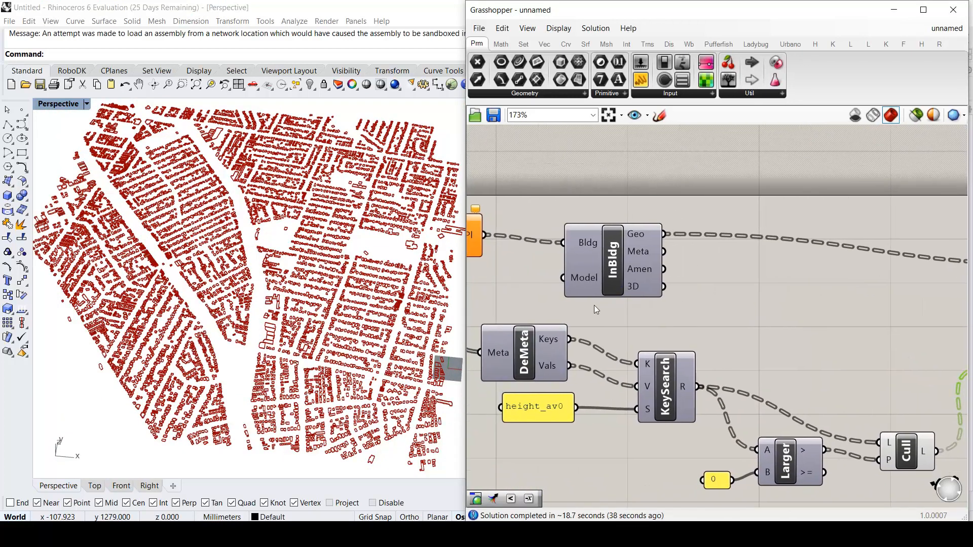
right_drag(691, 264, 842, 311)
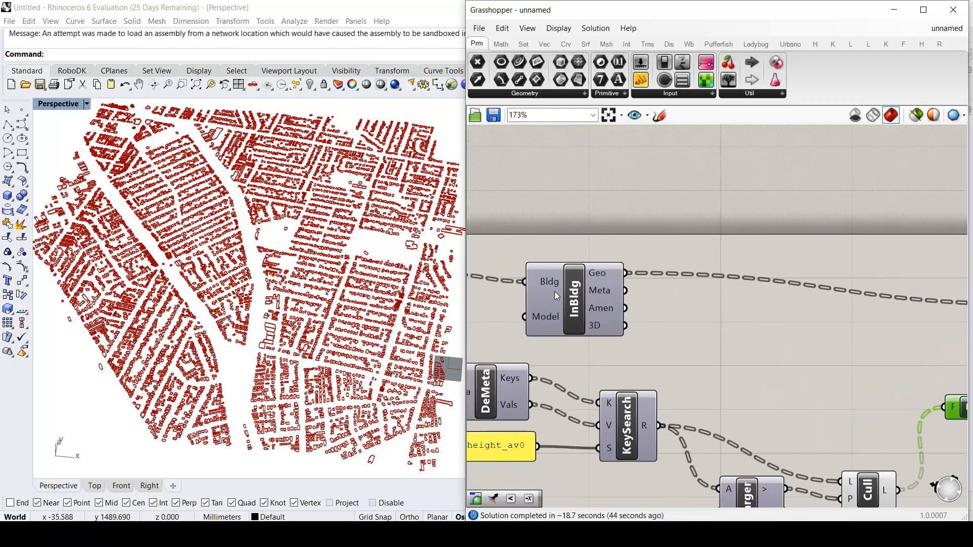
scroll(219, 249, up, 3)
scroll(219, 248, up, 6)
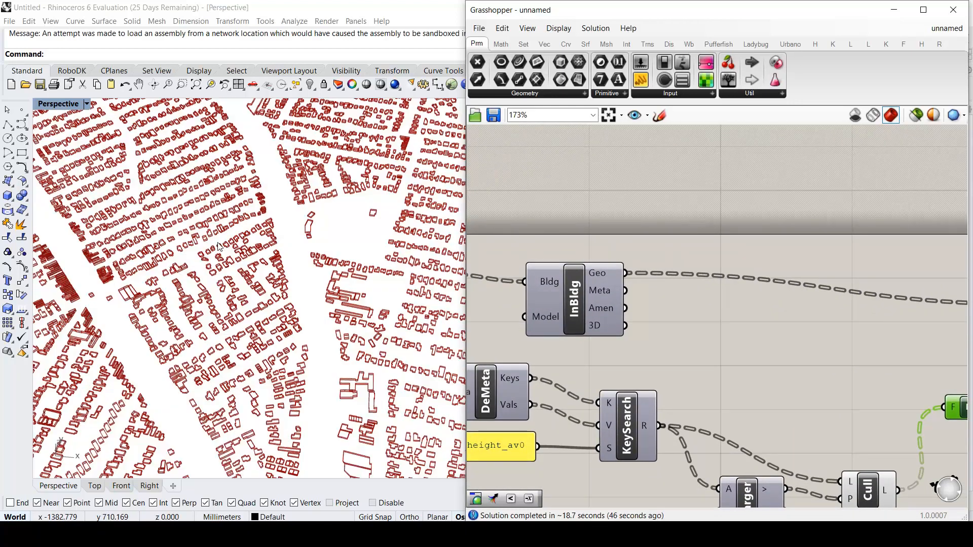
scroll(217, 201, up, 2)
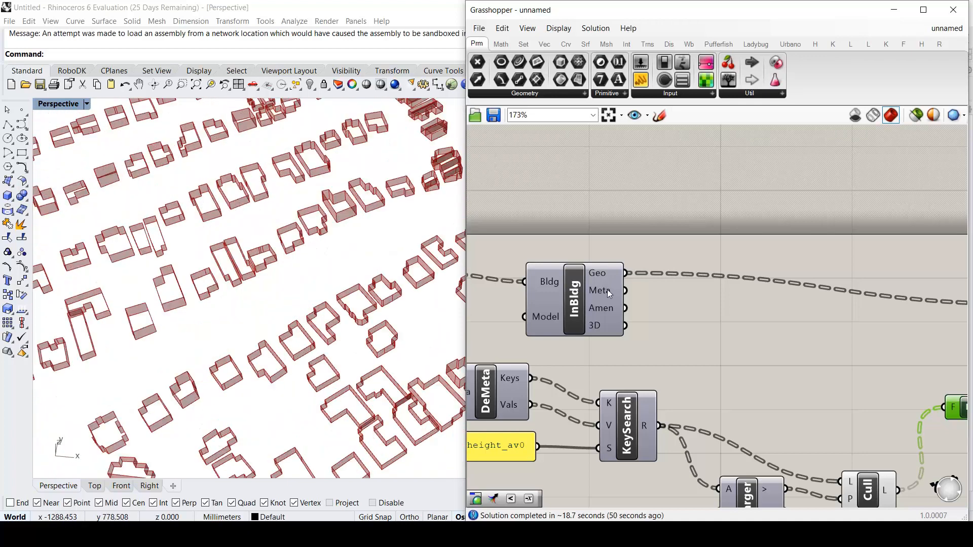
Add a Boundary Surfaces component and wire the Geo output of InBldg into its E input
double_click(732, 363)
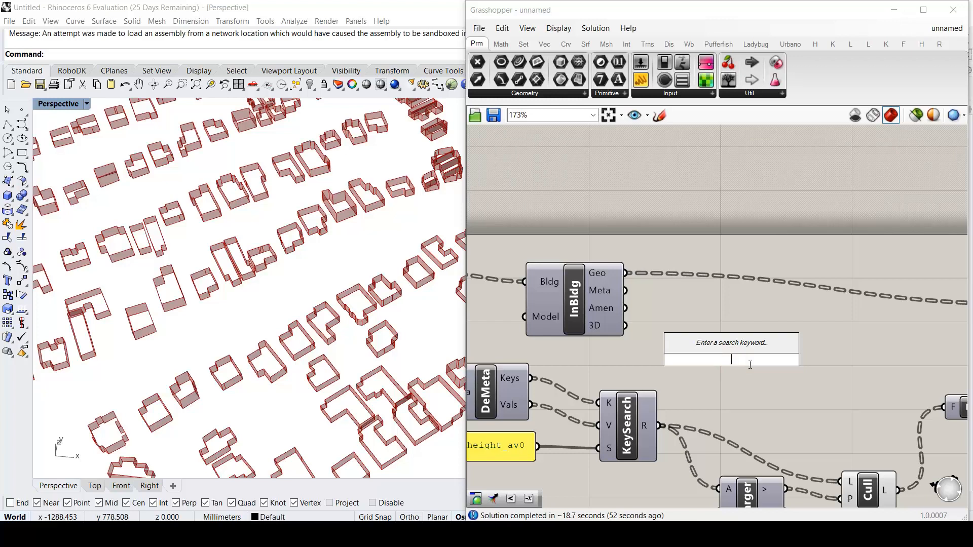
text(bound)
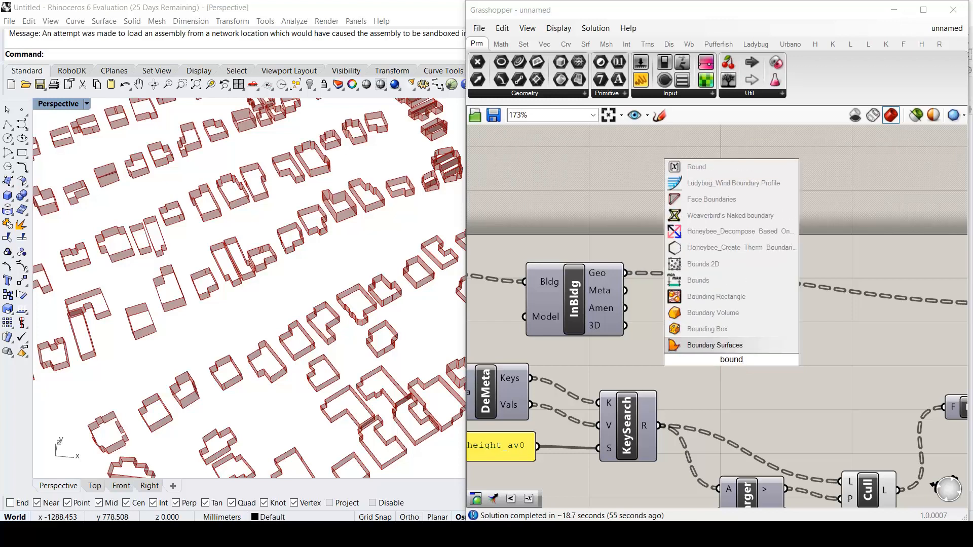
key(Return)
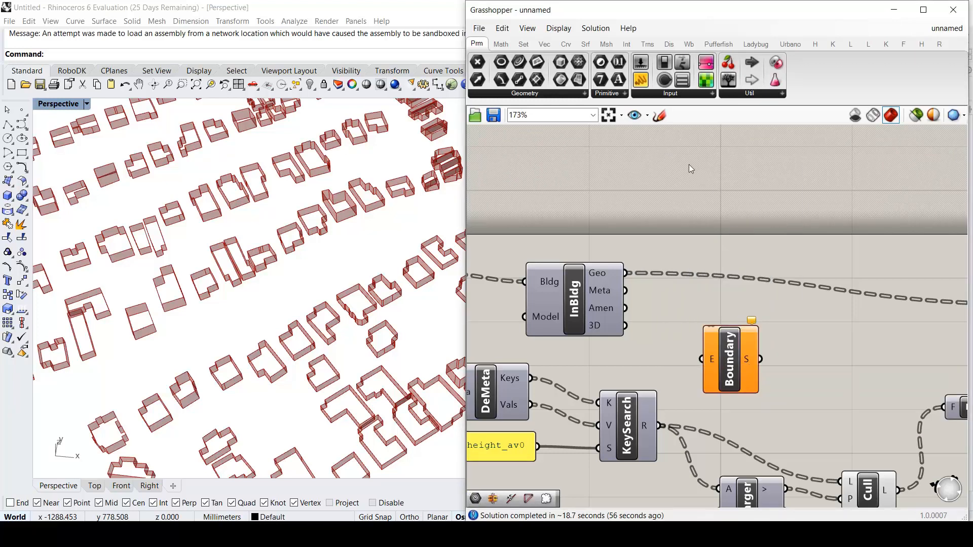
drag(627, 275, 696, 363)
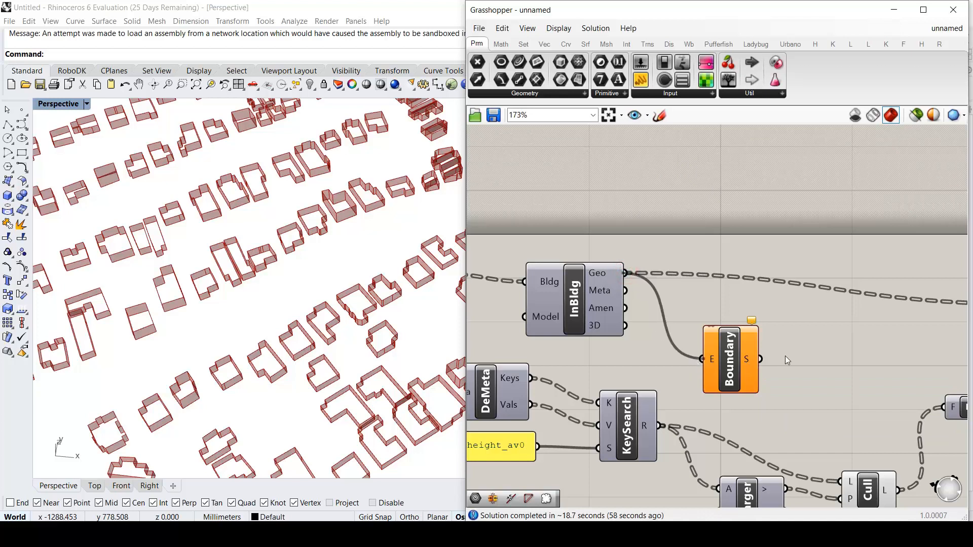
Add a Geometry parameter fed by the S output of Boundary Surfaces and use it to replace the B input of Extrude
double_click(804, 349)
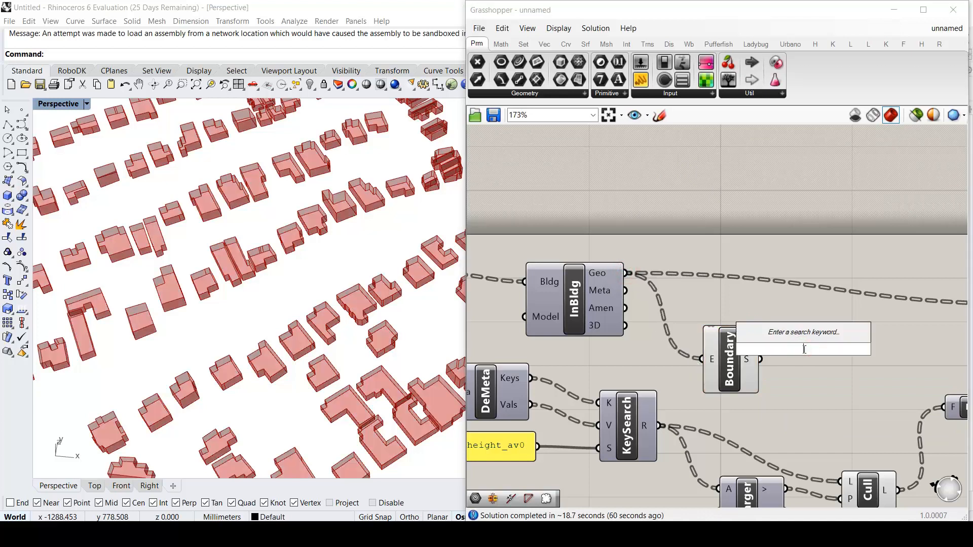
text(ger)
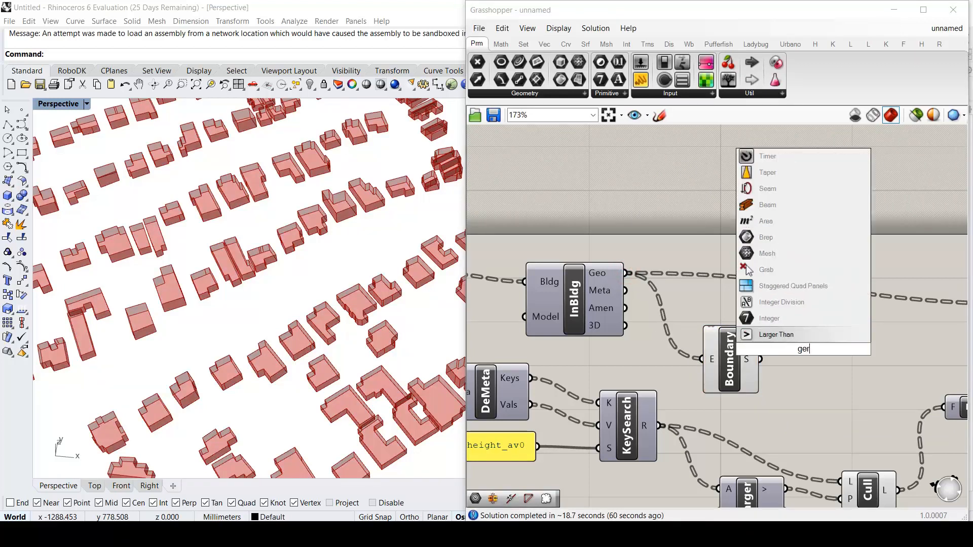
key(BackSpace)
text(o)
key(Return)
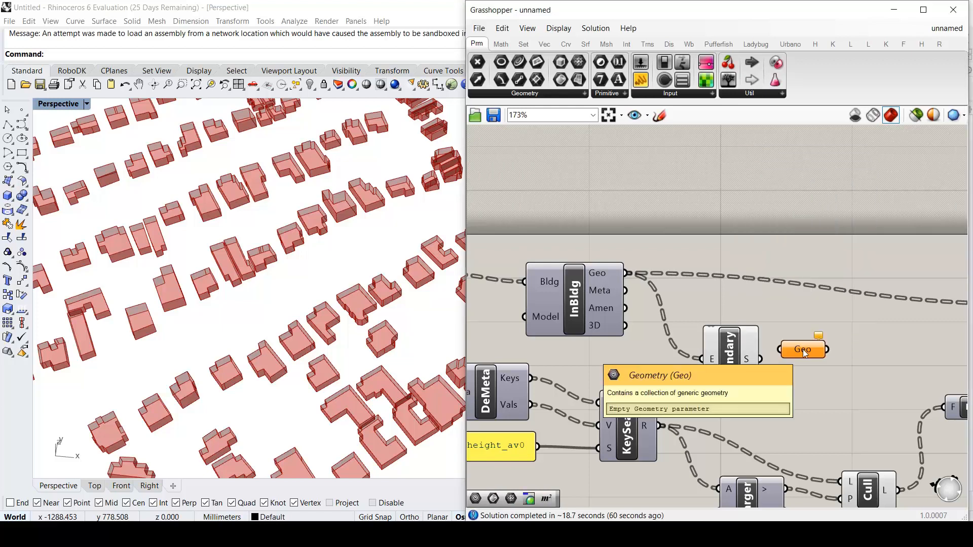
drag(761, 359, 780, 350)
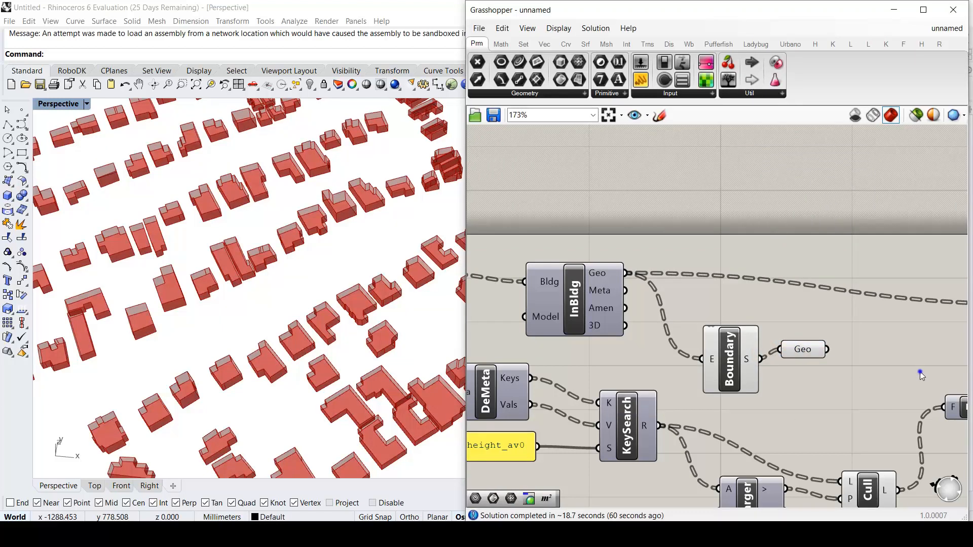
right_drag(922, 375, 652, 390)
drag(613, 377, 823, 340)
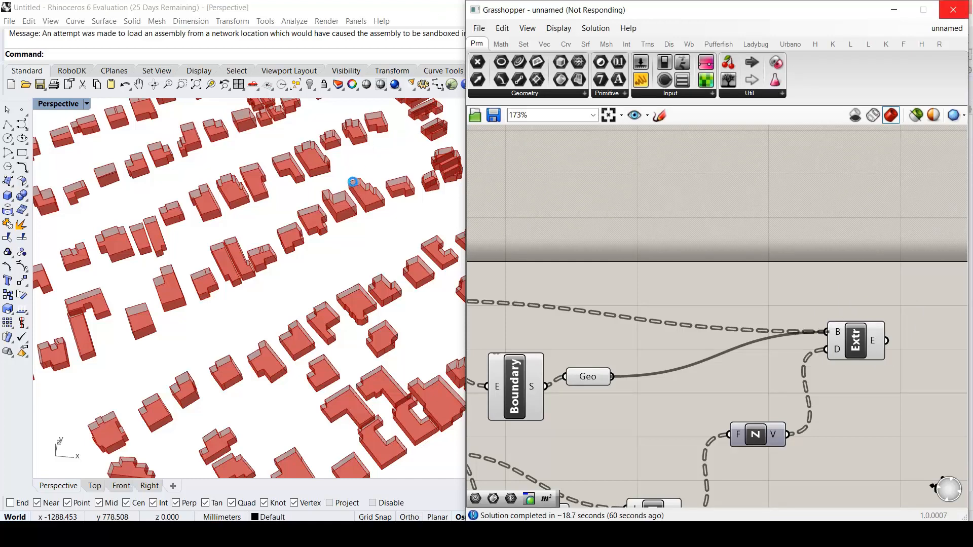
Turn off the preview of the Boundary Surfaces component and the Geometry parameter
scroll(504, 276, down, 2)
right_drag(548, 363, 696, 333)
click(661, 323)
right_click(662, 323)
key(Escape)
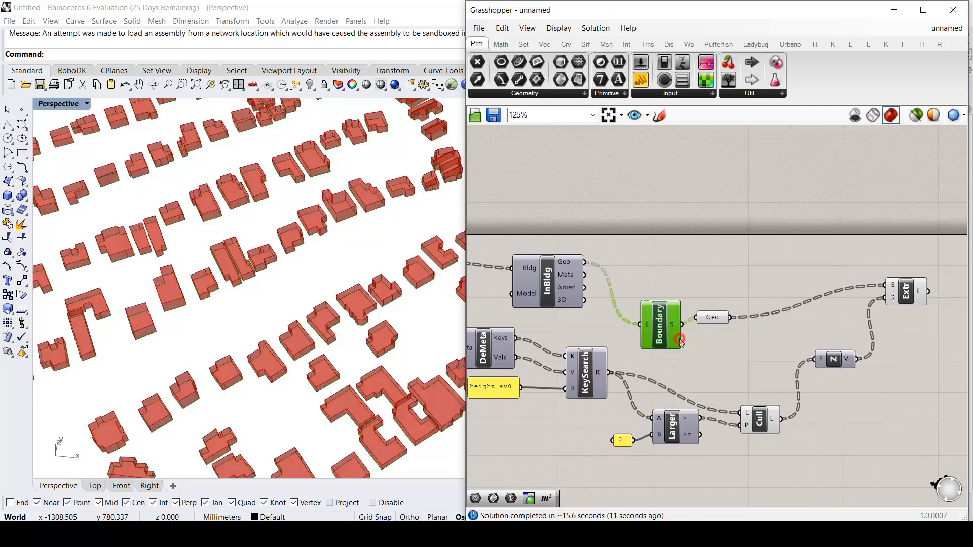
click(712, 317)
right_click(712, 319)
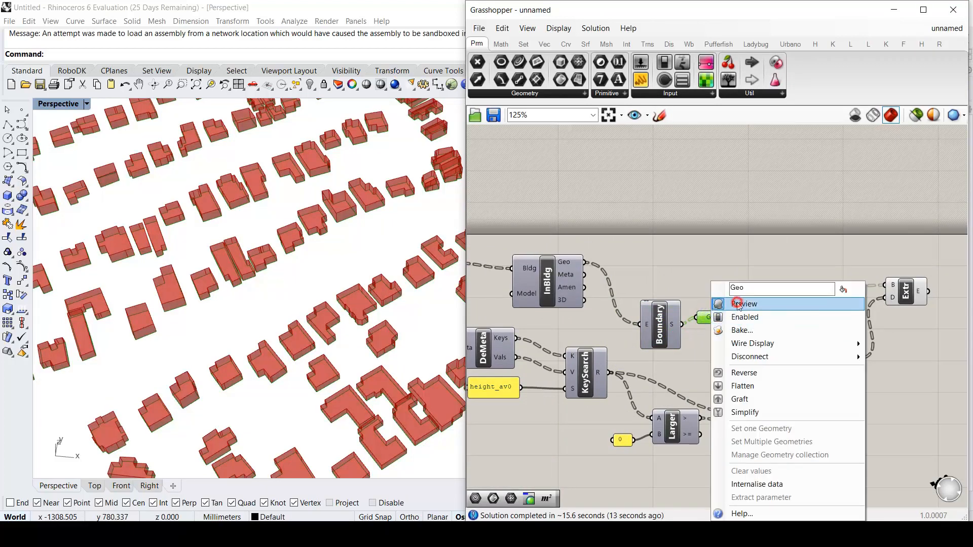
key(Escape)
click(726, 278)
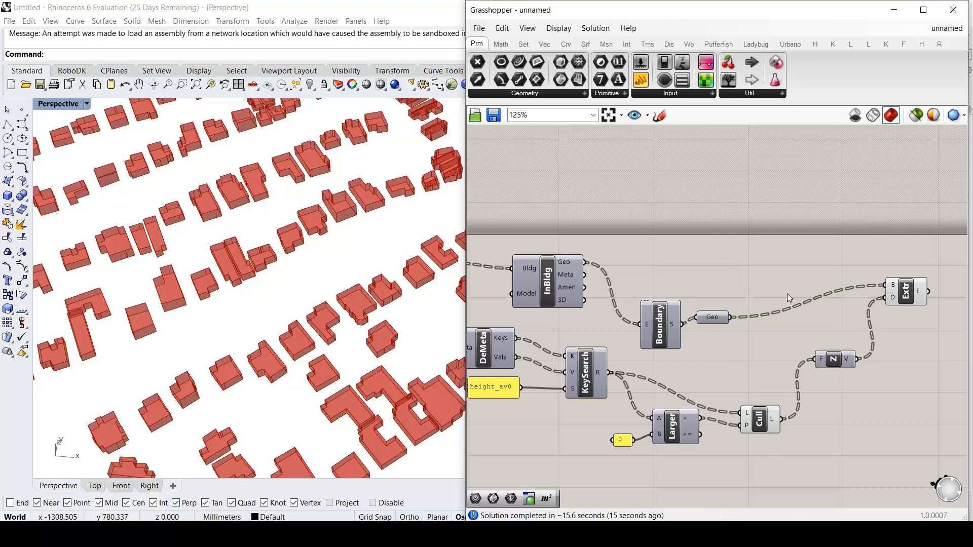
Examine the roofs and volumes of the extruded buildings in the Rhino perspective view
click(340, 363)
scroll(350, 332, up, 10)
scroll(349, 333, down, 10)
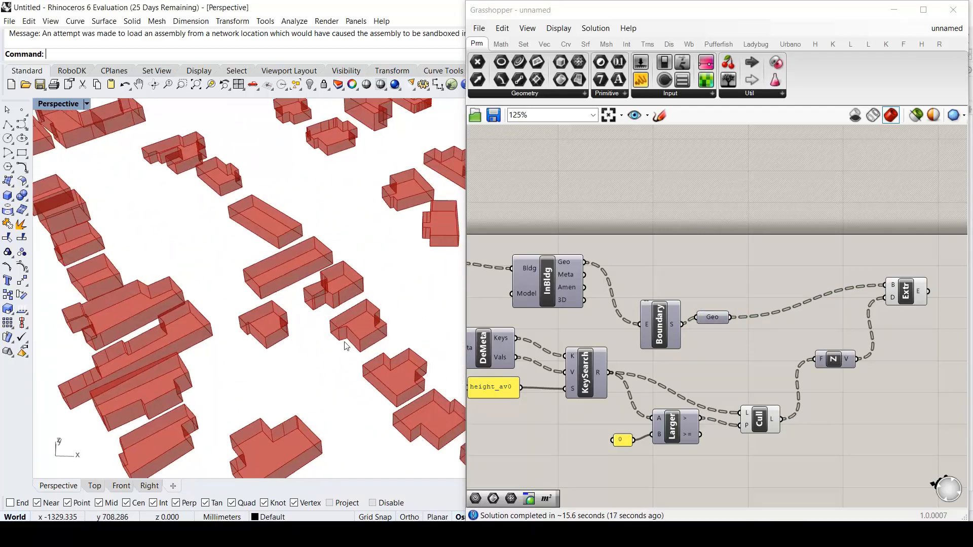
scroll(281, 254, down, 5)
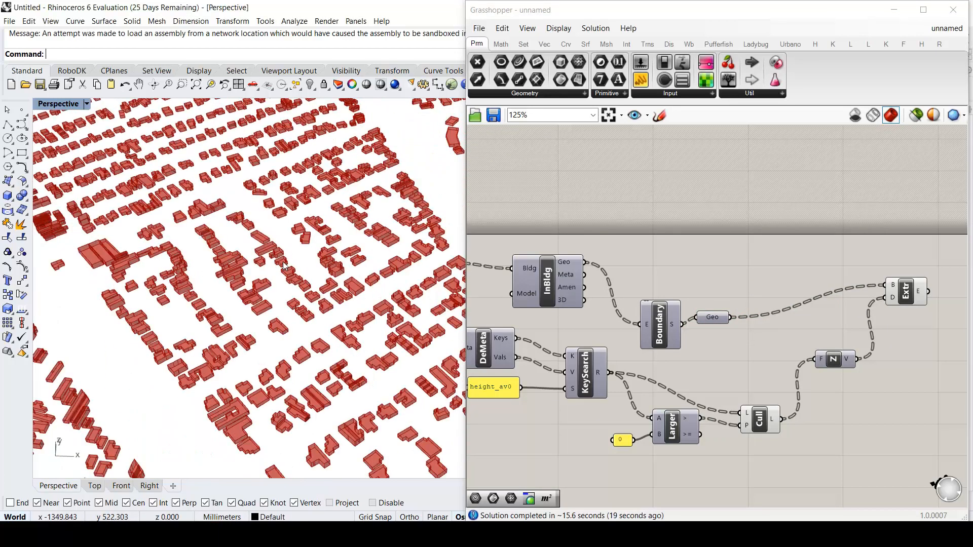
right_drag(310, 249, 342, 356)
scroll(342, 357, down, 5)
scroll(273, 289, up, 5)
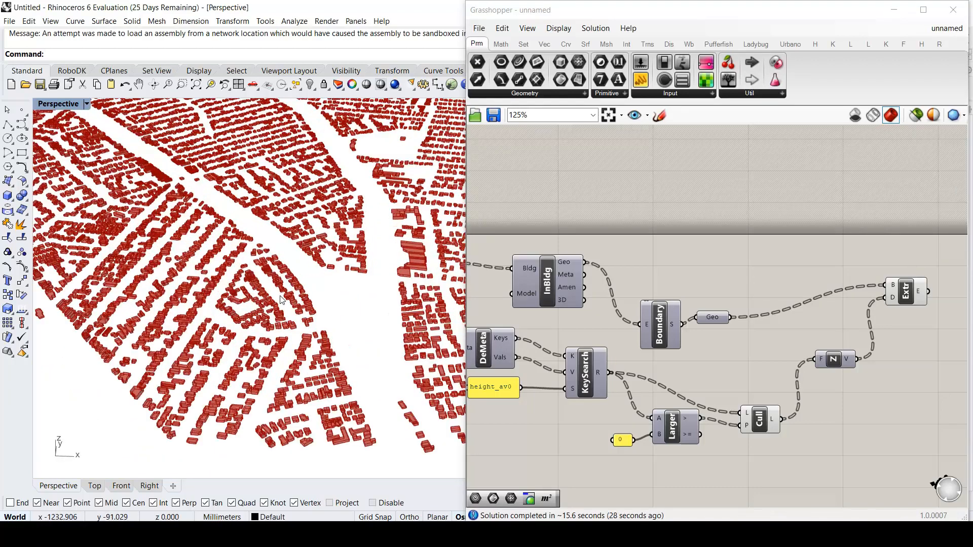
scroll(282, 300, up, 3)
scroll(363, 297, up, 3)
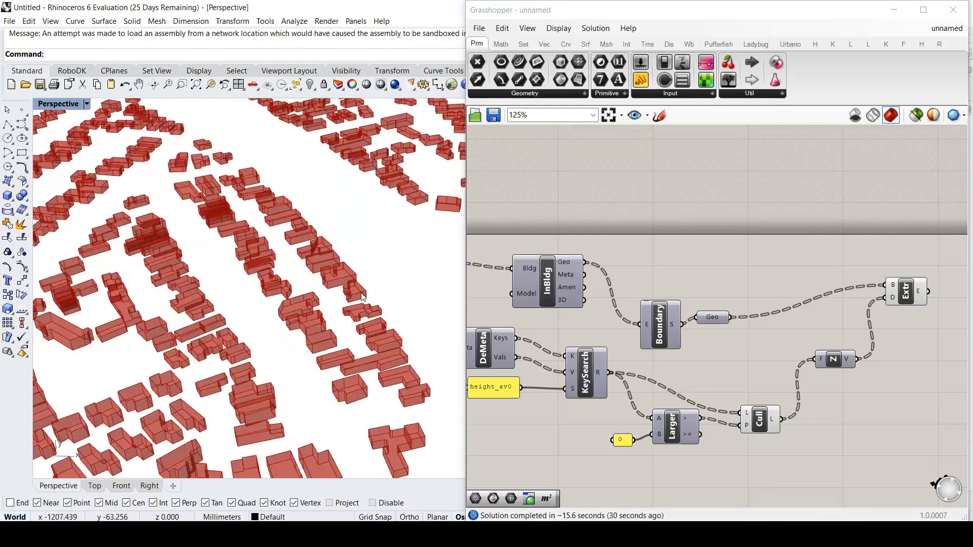
Add a Custom Preview component beside Extrude and wire the E output of Extrude into its G input
right_drag(775, 310, 467, 338)
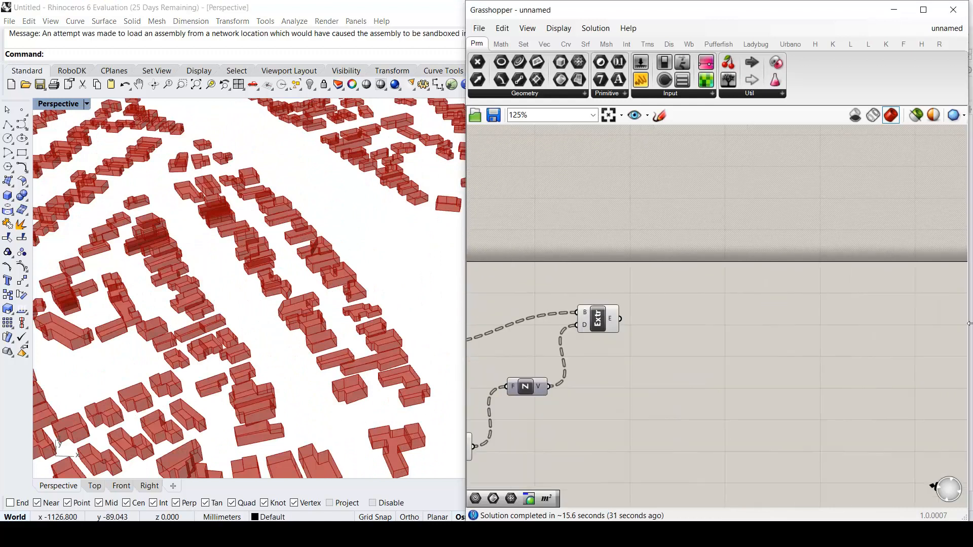
double_click(715, 306)
text(custom)
key(Return)
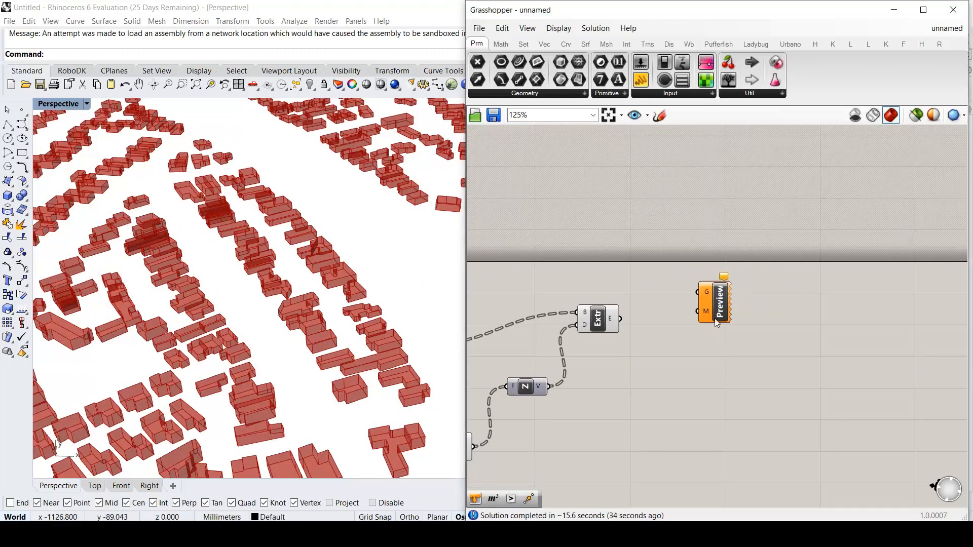
drag(716, 323, 683, 367)
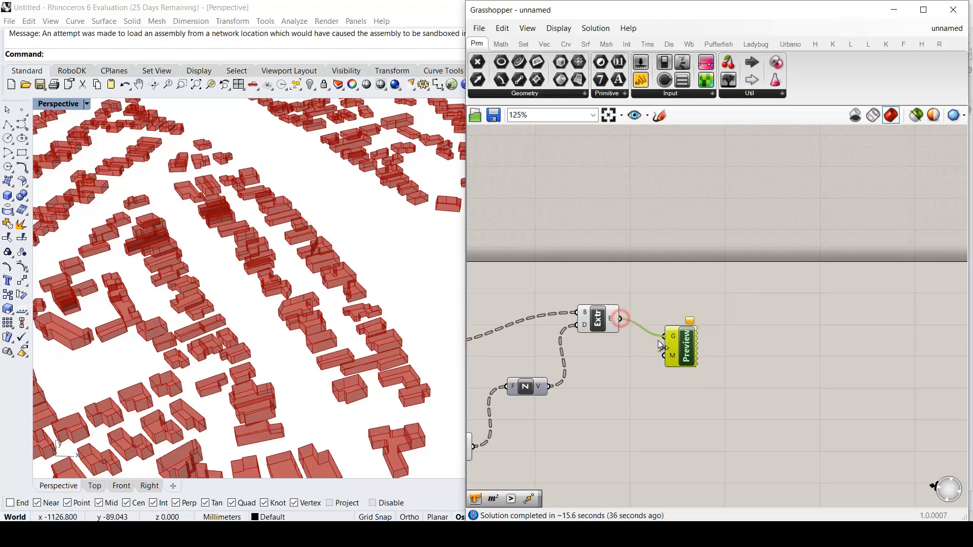
Turn off the preview of the Extrude component
right_click(595, 309)
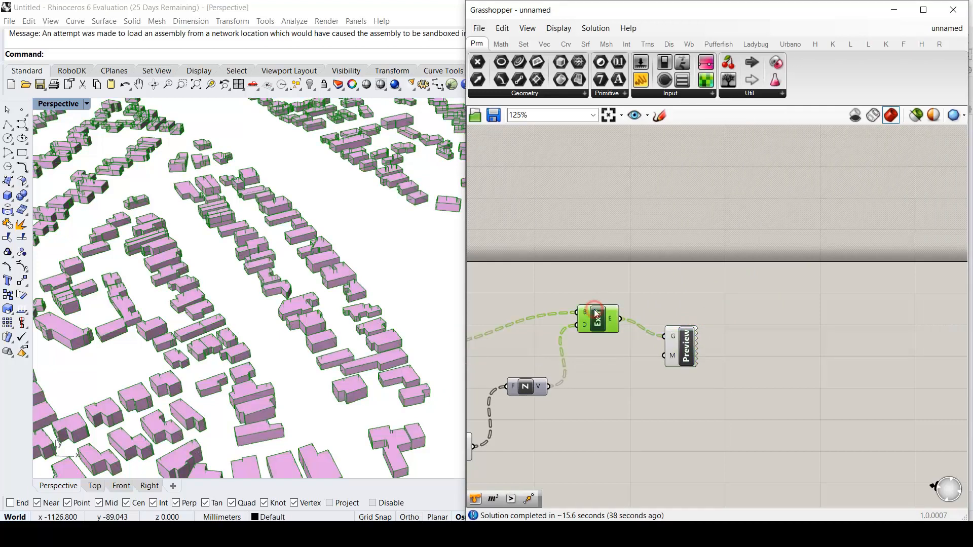
click(617, 332)
click(625, 359)
Review the custom-previewed building masses across the whole site and the component chain that generates them
scroll(293, 322, down, 5)
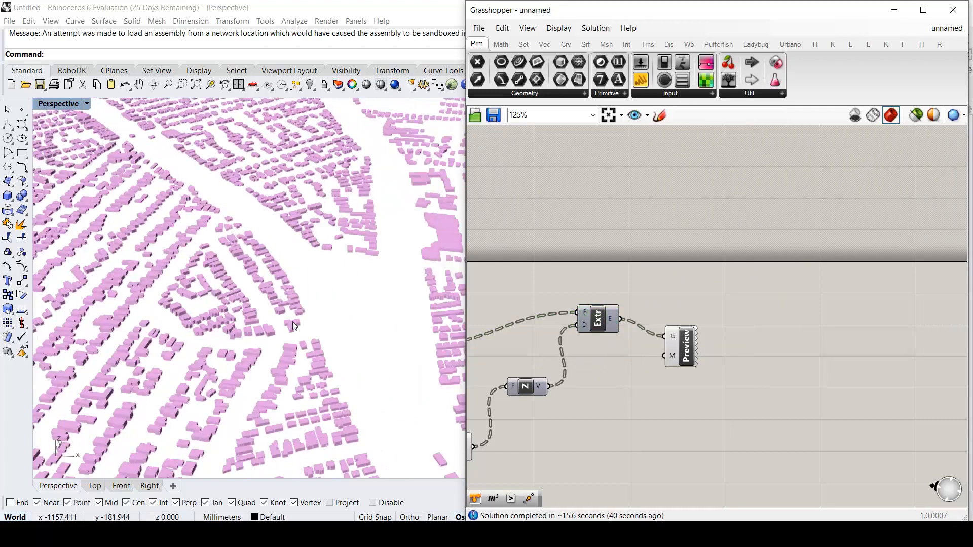
scroll(232, 293, down, 3)
right_drag(232, 293, 312, 277)
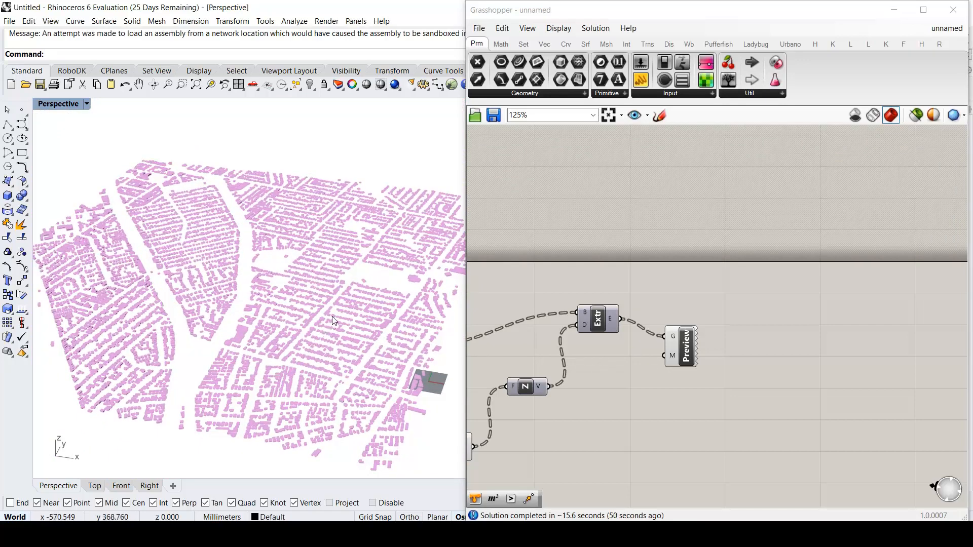
scroll(319, 304, up, 2)
scroll(296, 251, up, 2)
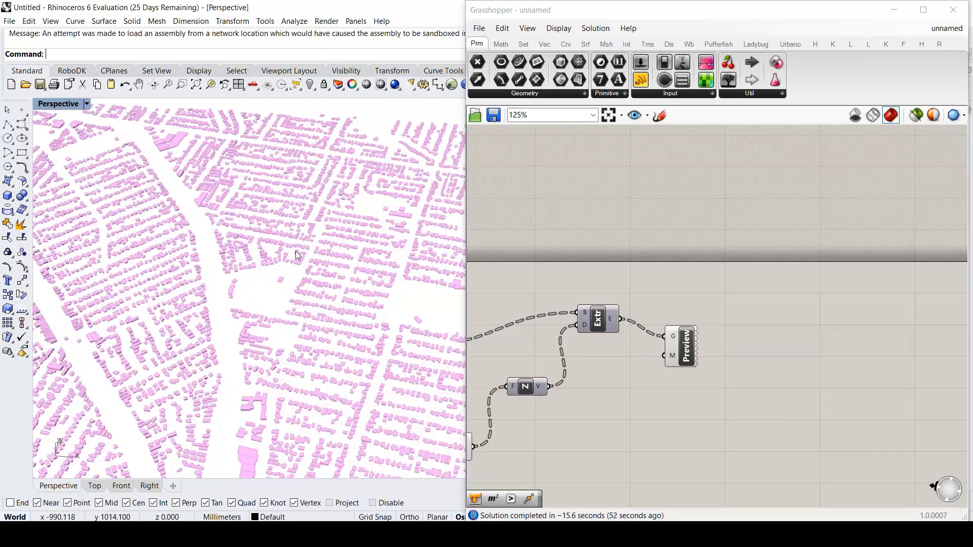
scroll(297, 250, down, 3)
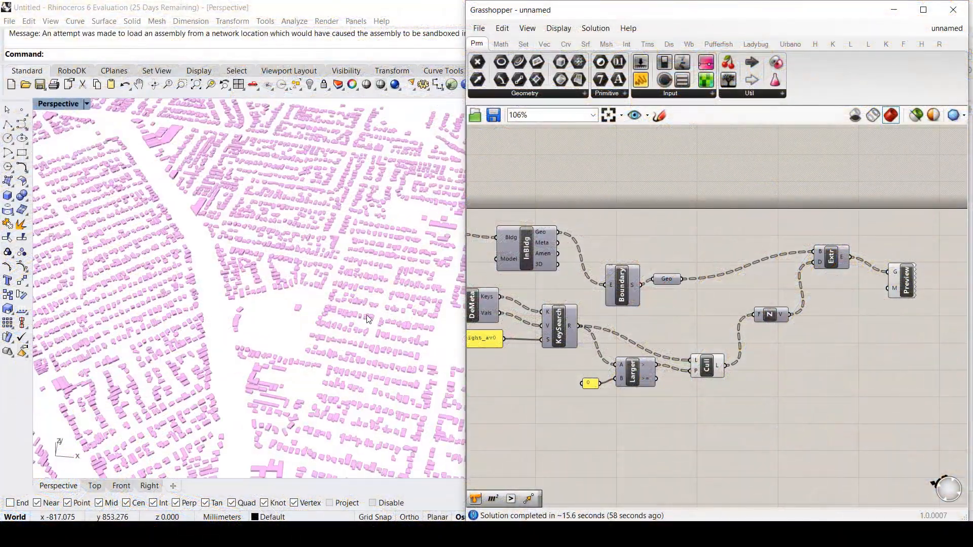
right_drag(334, 343, 445, 342)
right_drag(588, 383, 668, 323)
scroll(242, 240, down, 3)
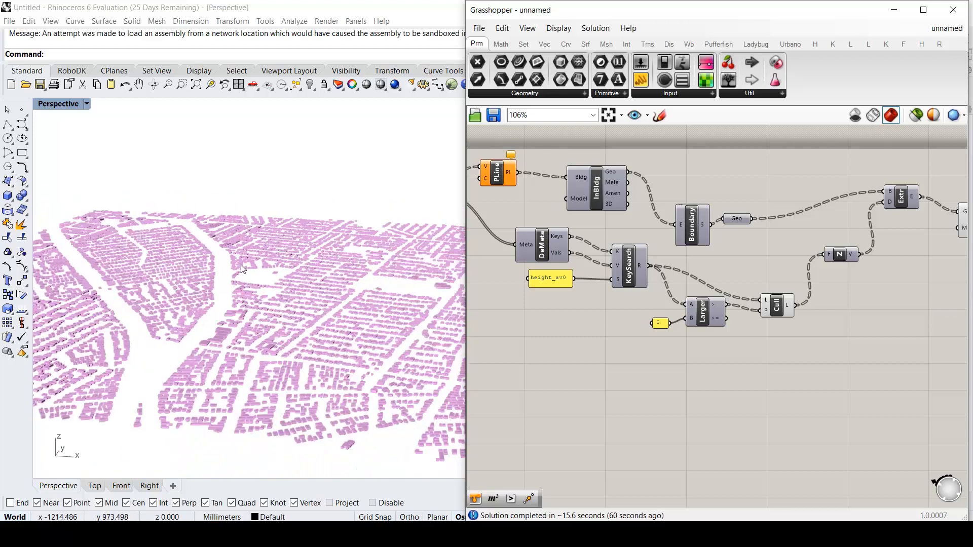
scroll(286, 286, up, 3)
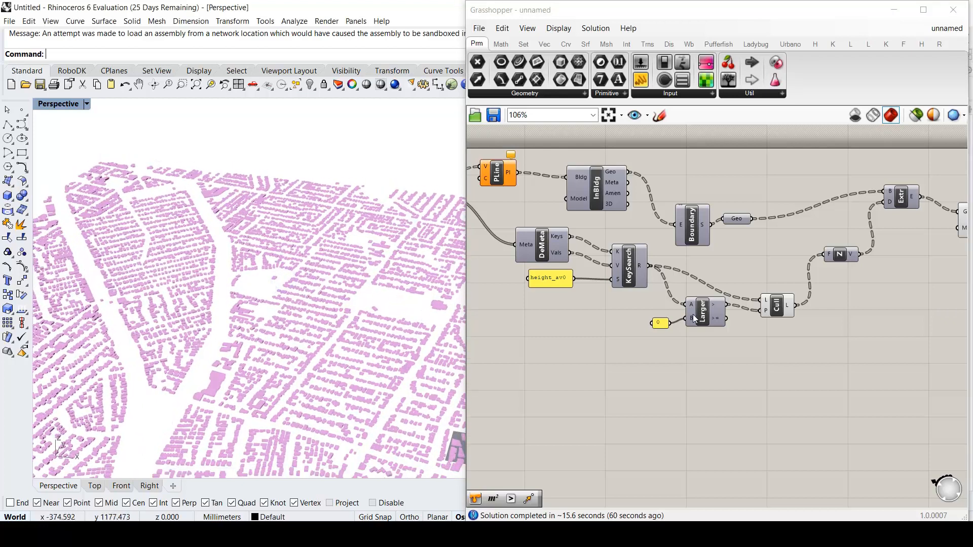
scroll(692, 314, down, 2)
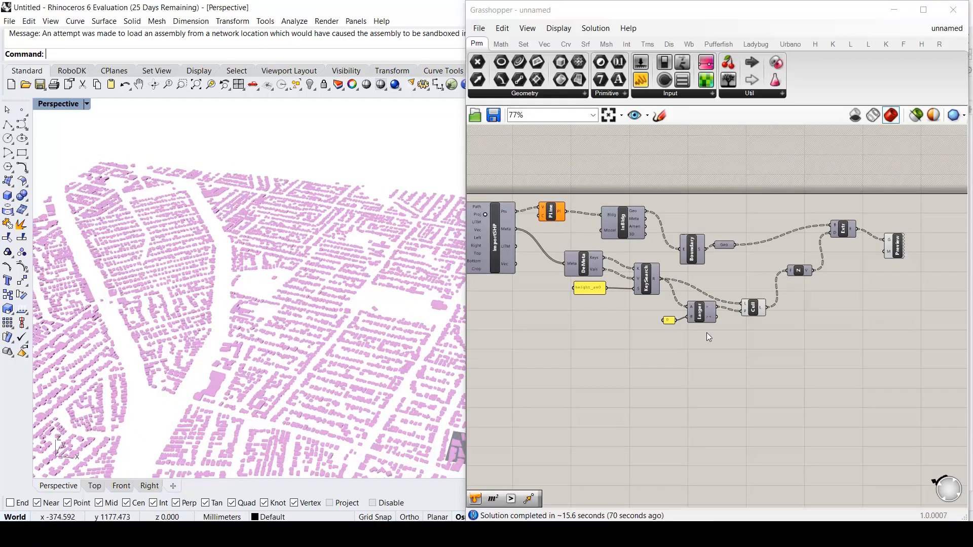
right_drag(692, 349, 717, 345)
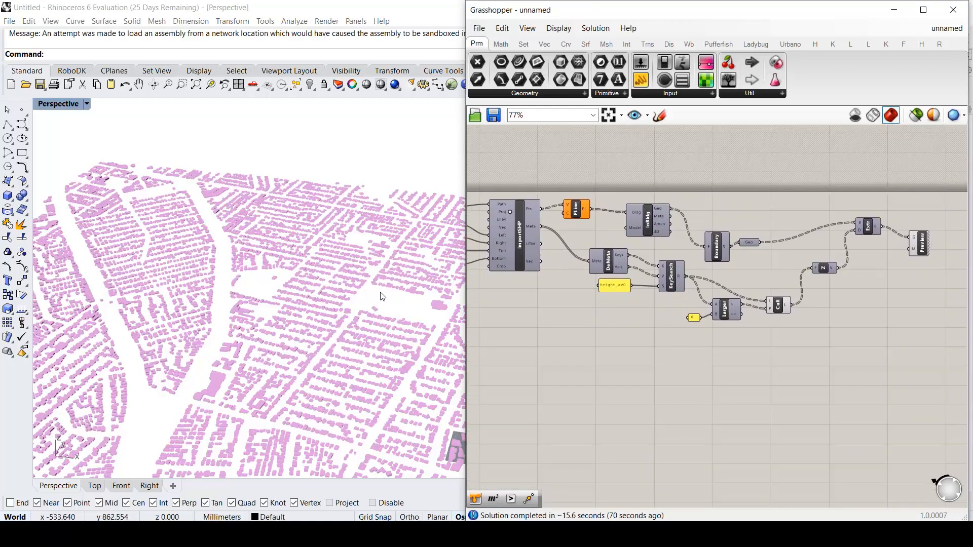
right_drag(333, 251, 345, 293)
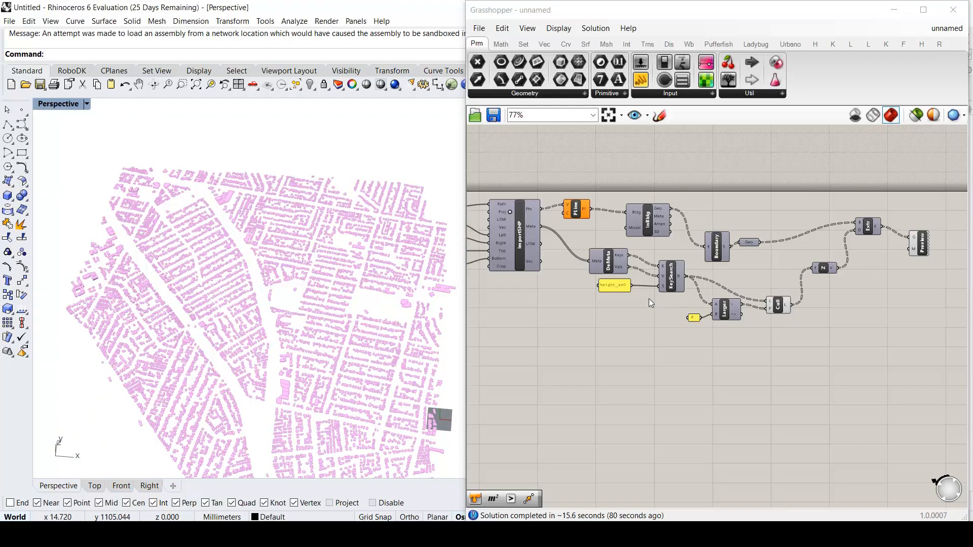